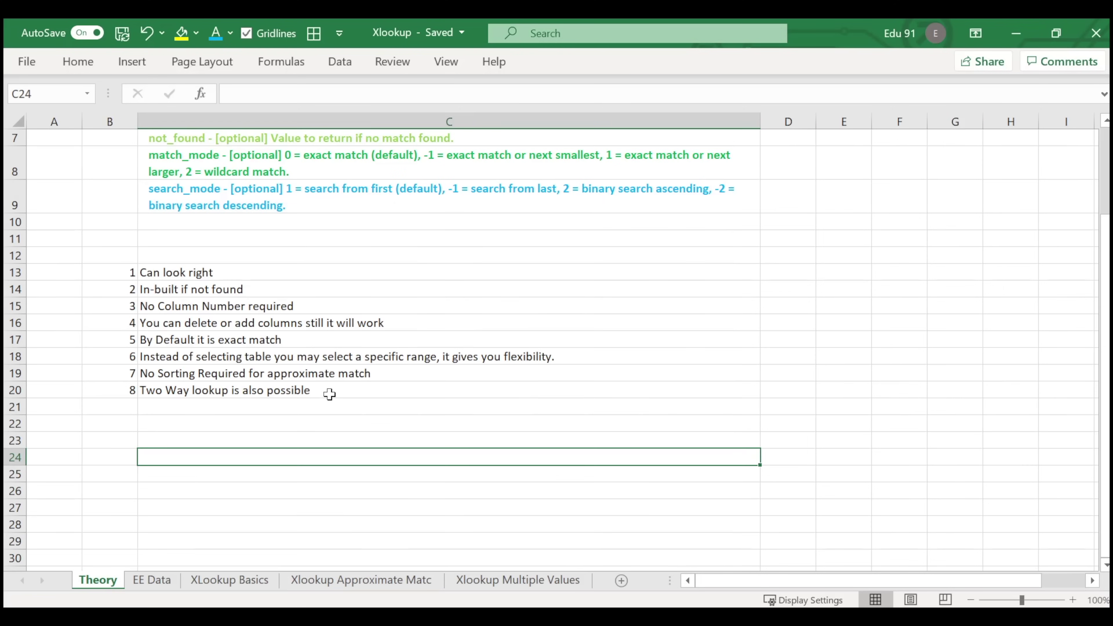
- Enter 1 in B4 and 2 in B5 beside the first two argument descriptions
scroll(330, 395, up, 2)
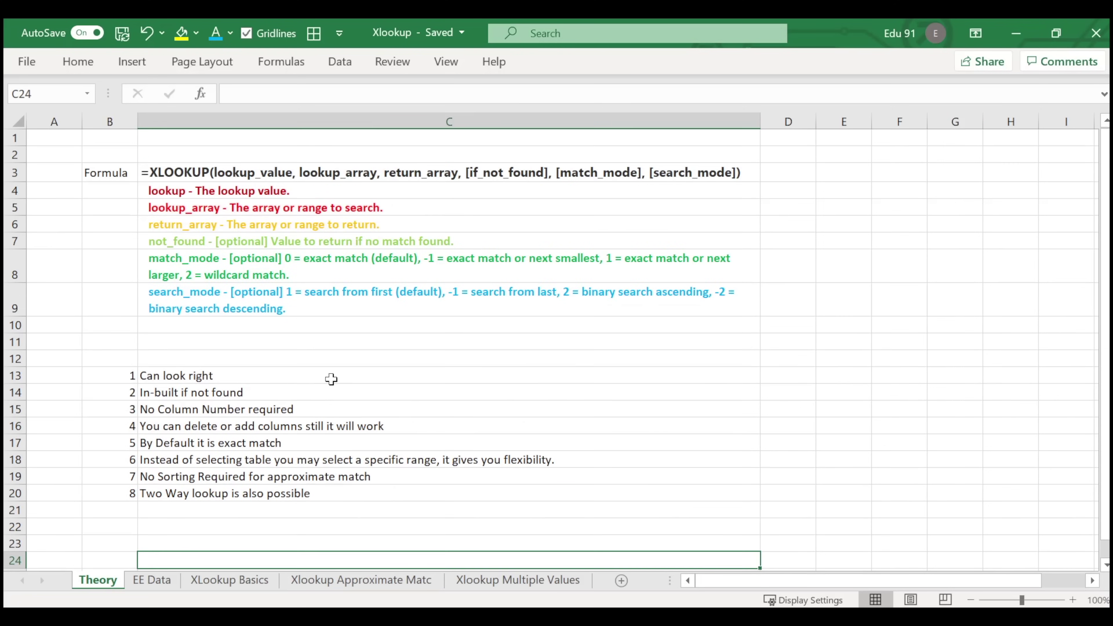
click(168, 174)
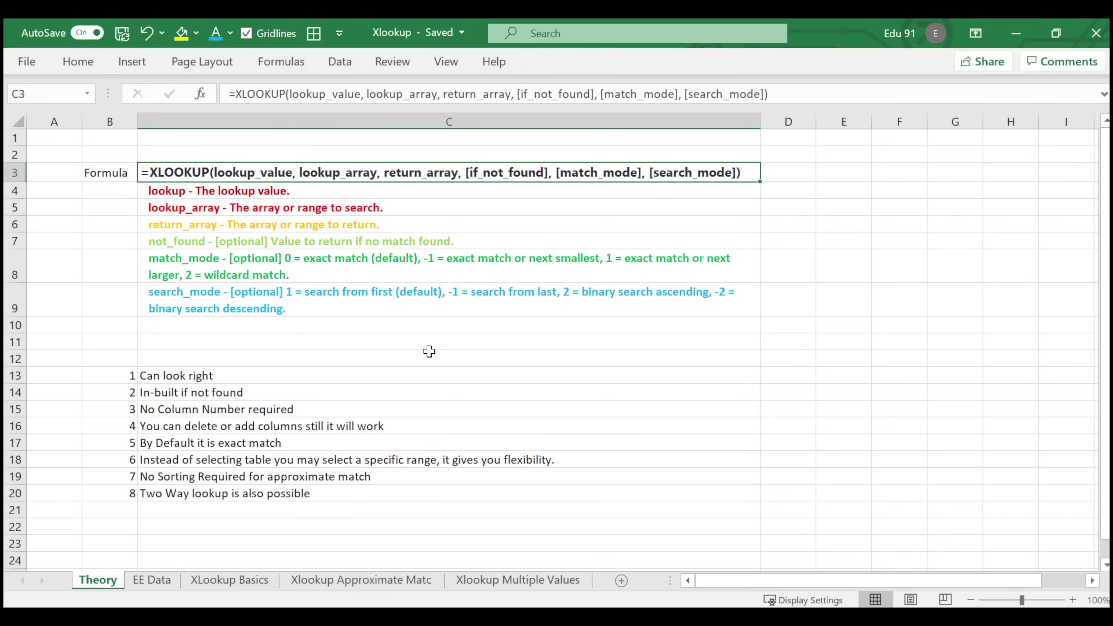
click(116, 196)
text(1)
key(Return)
text(2)
key(Return)
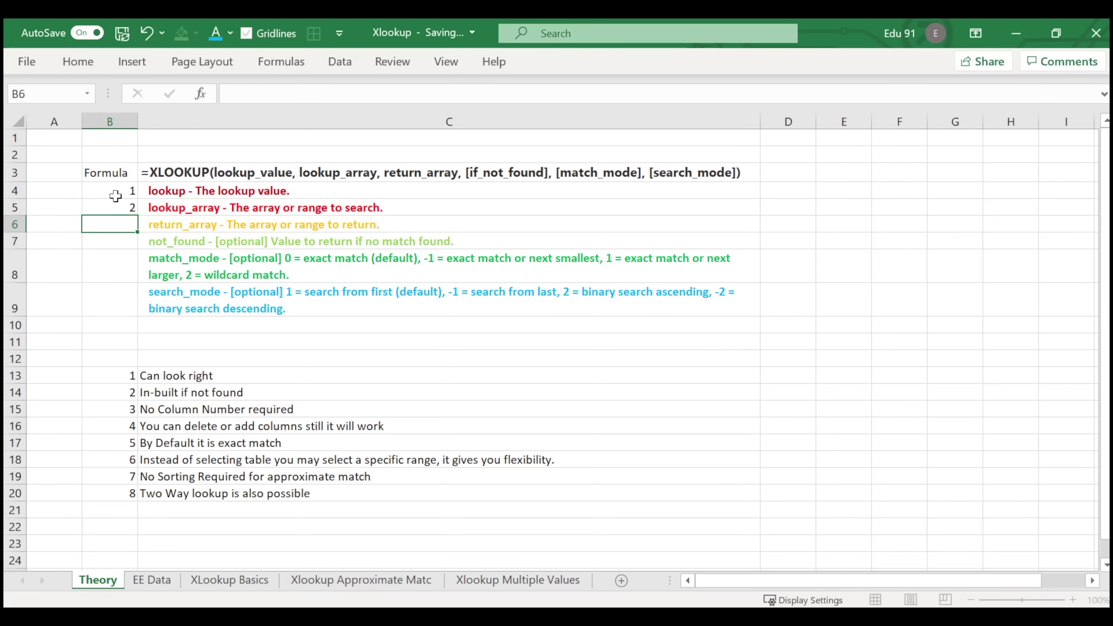
- Fill the numbering series down to 6 in B9, then review the C5–C6 descriptions
click(129, 195)
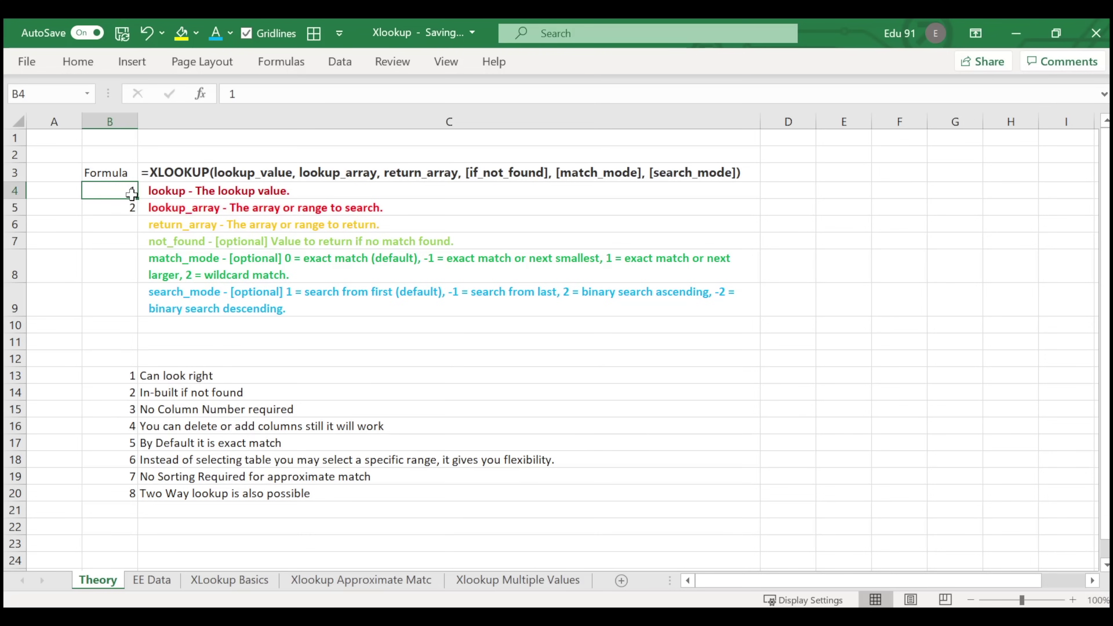
drag(132, 193, 137, 310)
click(417, 356)
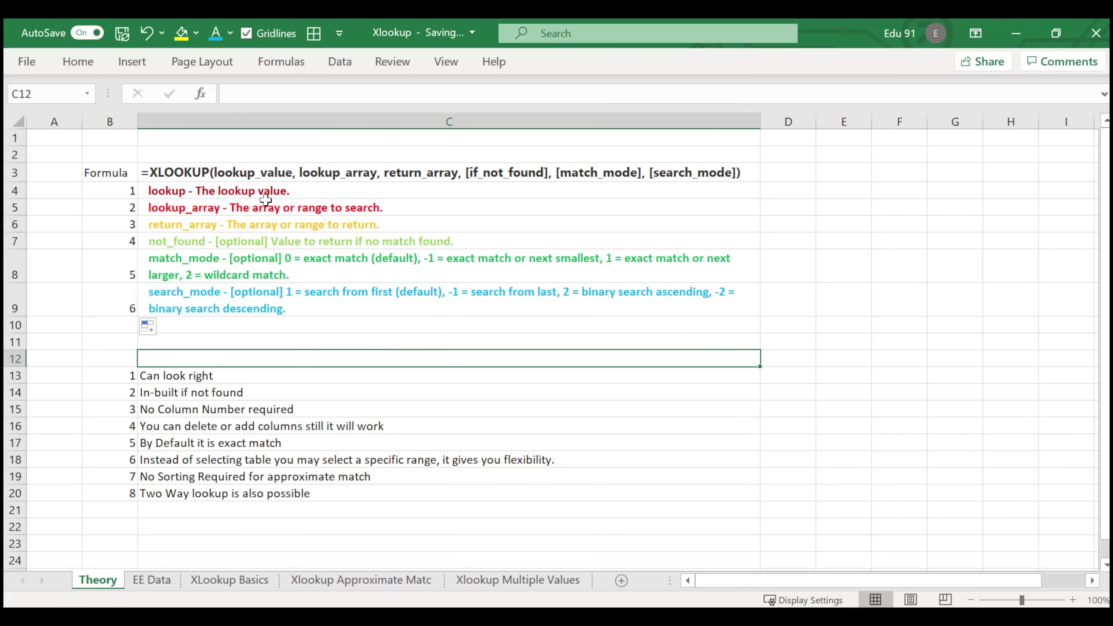
click(225, 213)
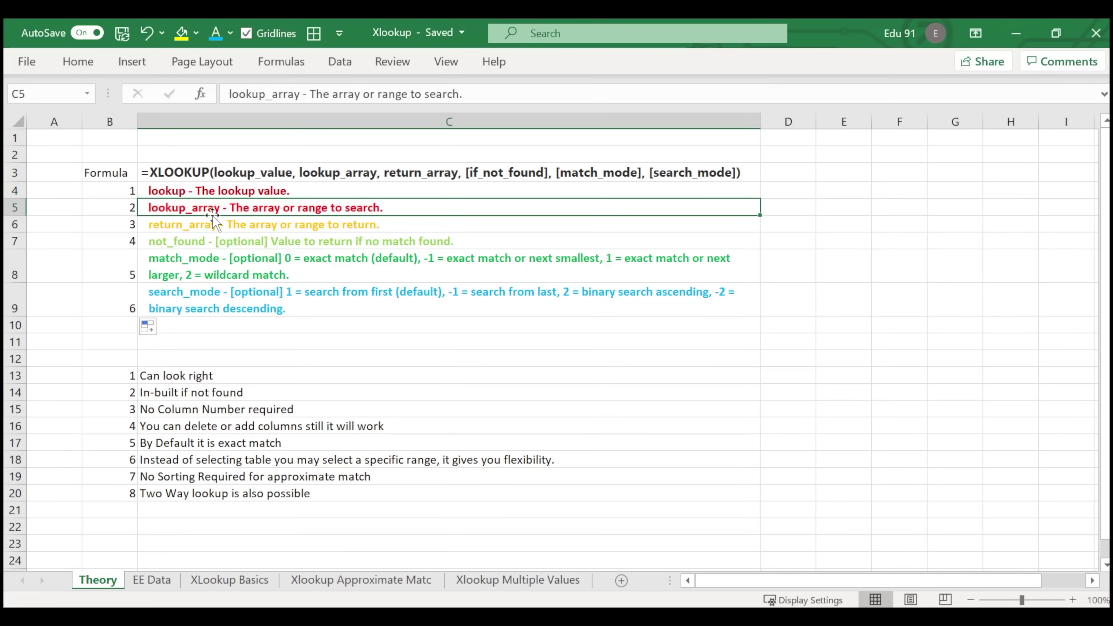
click(219, 225)
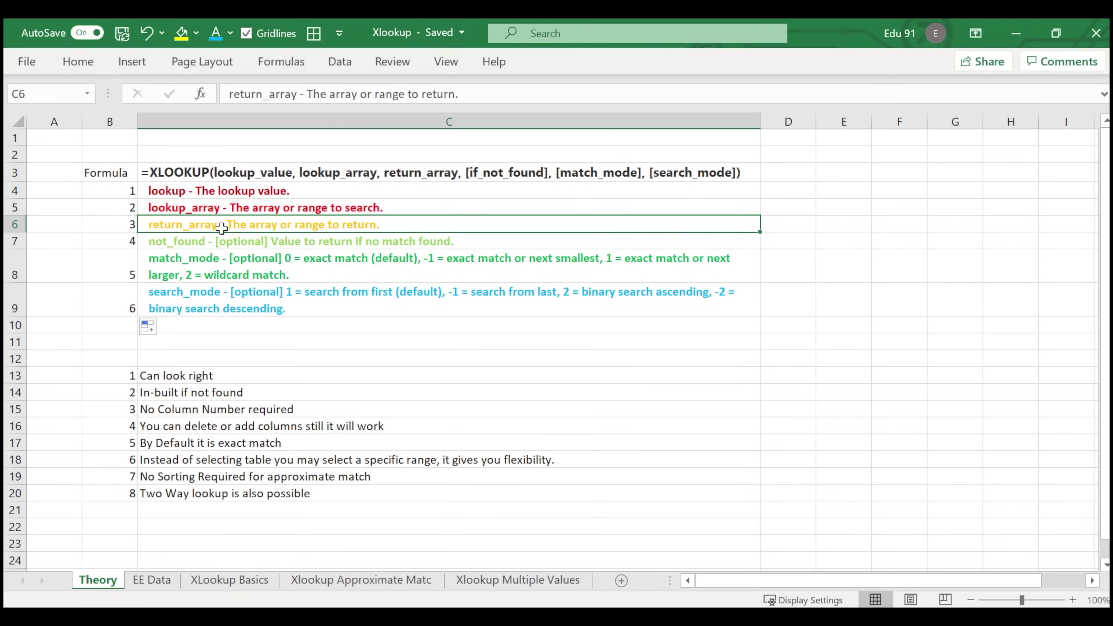
- Read through the not_found and match_mode argument descriptions in C7–C8
click(248, 243)
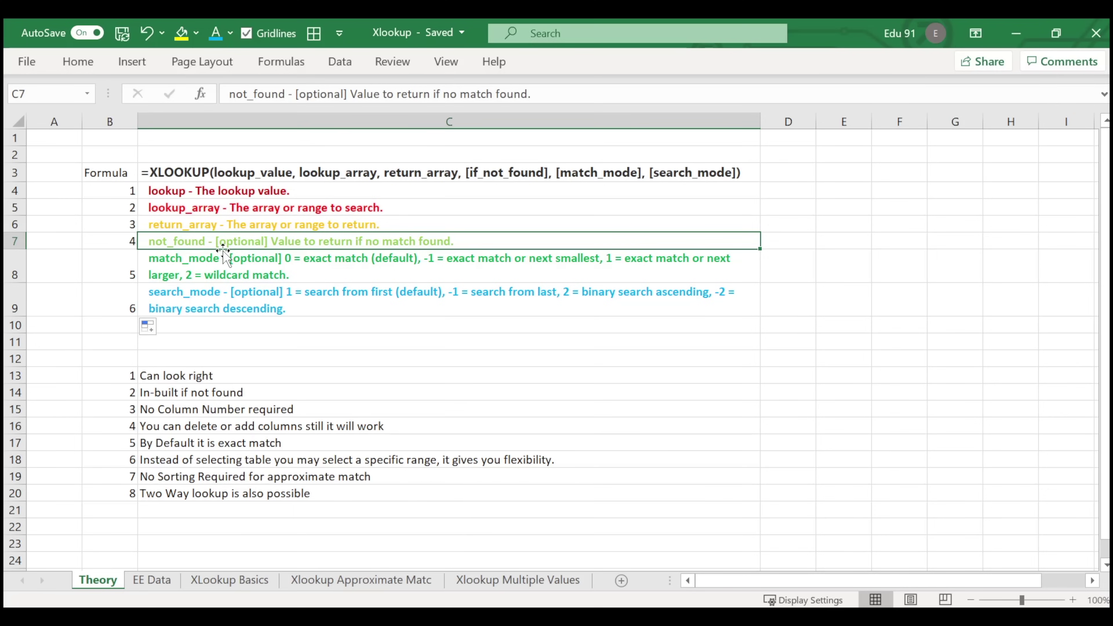
key(Down)
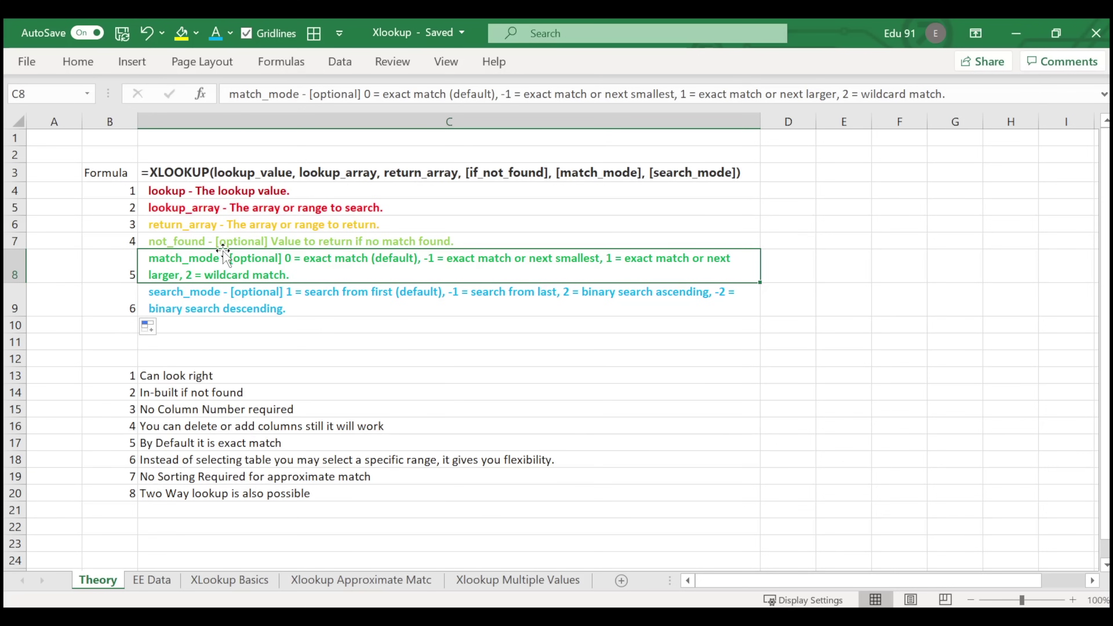
key(Down)
key(Up)
key(Up)
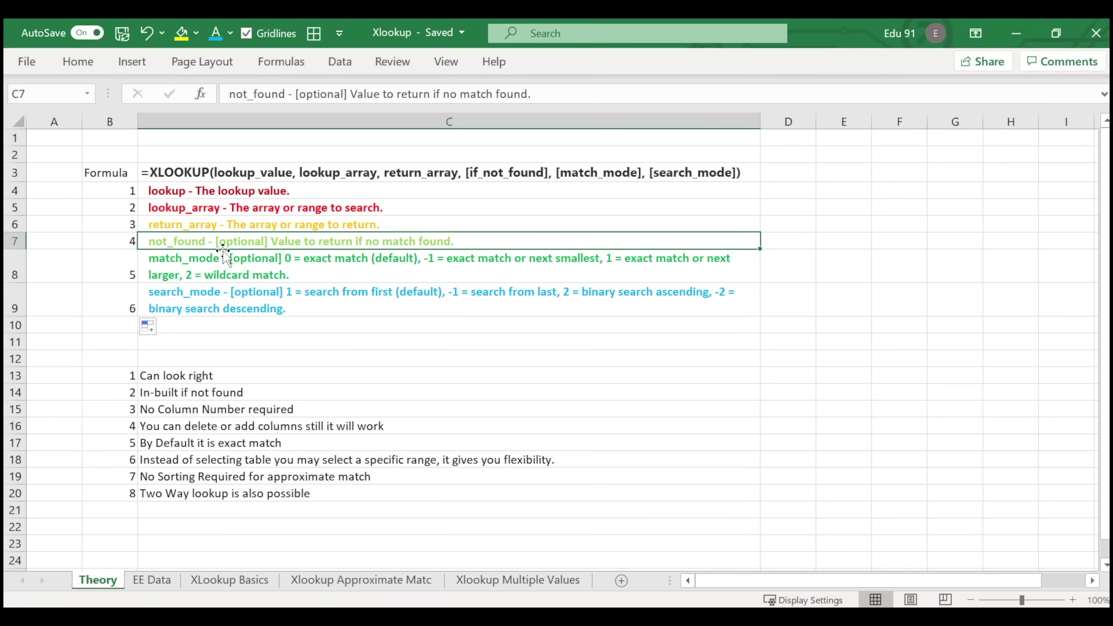
key(Down)
key(Down)
key(Down)
- Step back to the lookup and return_array notes, then go to the XLookup Basics sheet
key(Up)
key(Up)
key(Up)
key(Down)
key(Down)
key(Down)
key(Up)
key(Up)
key(Up)
key(Up)
key(Up)
key(Up)
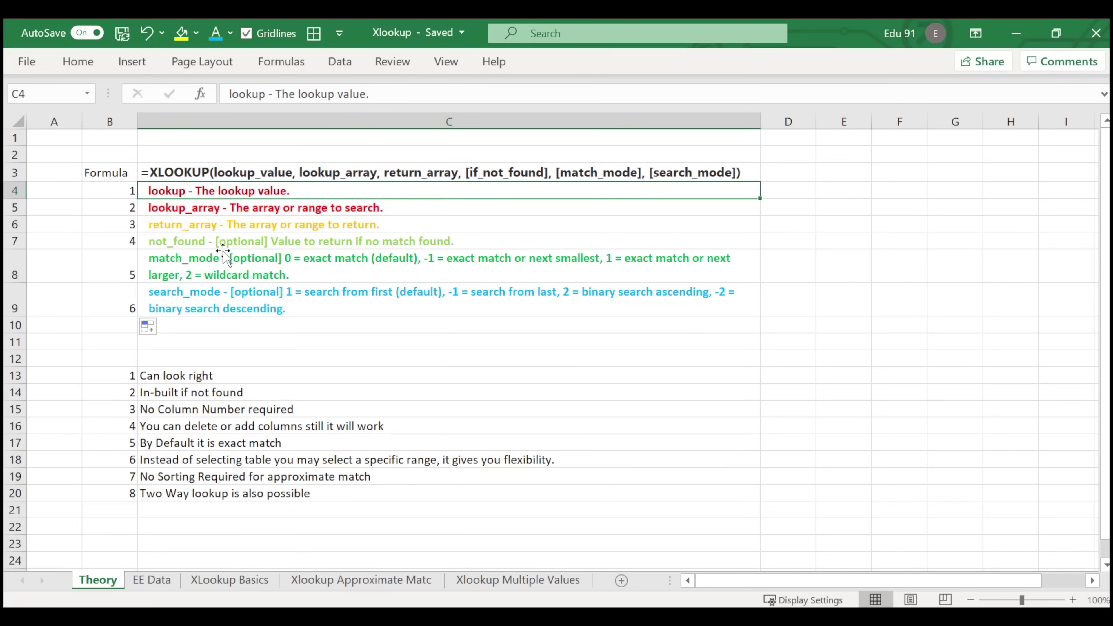
key(Down)
key(Up)
key(Down)
key(Down)
key(Down)
key(Down)
key(Down)
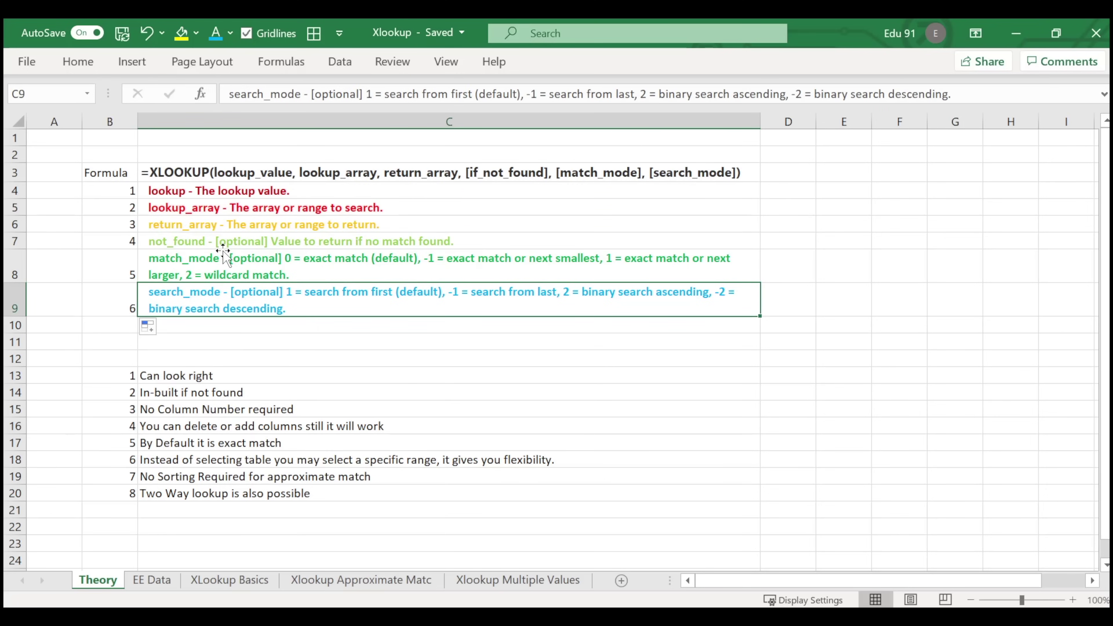
click(233, 582)
click(481, 334)
- Autofit column D to the First Name entries and glance at the EE Data sheet
double_click(249, 122)
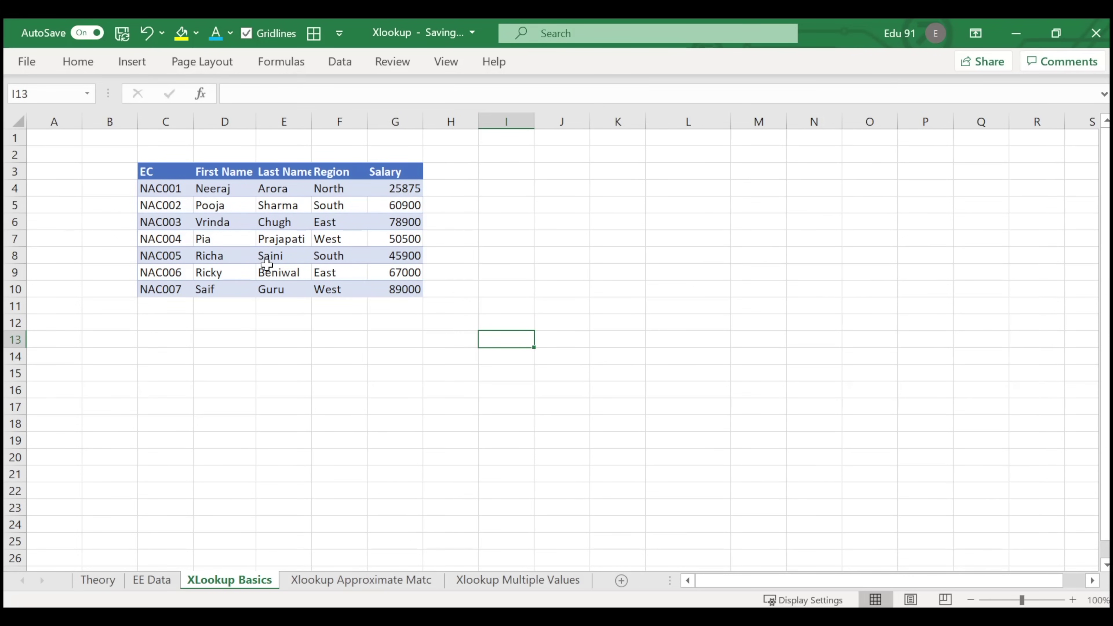
click(157, 586)
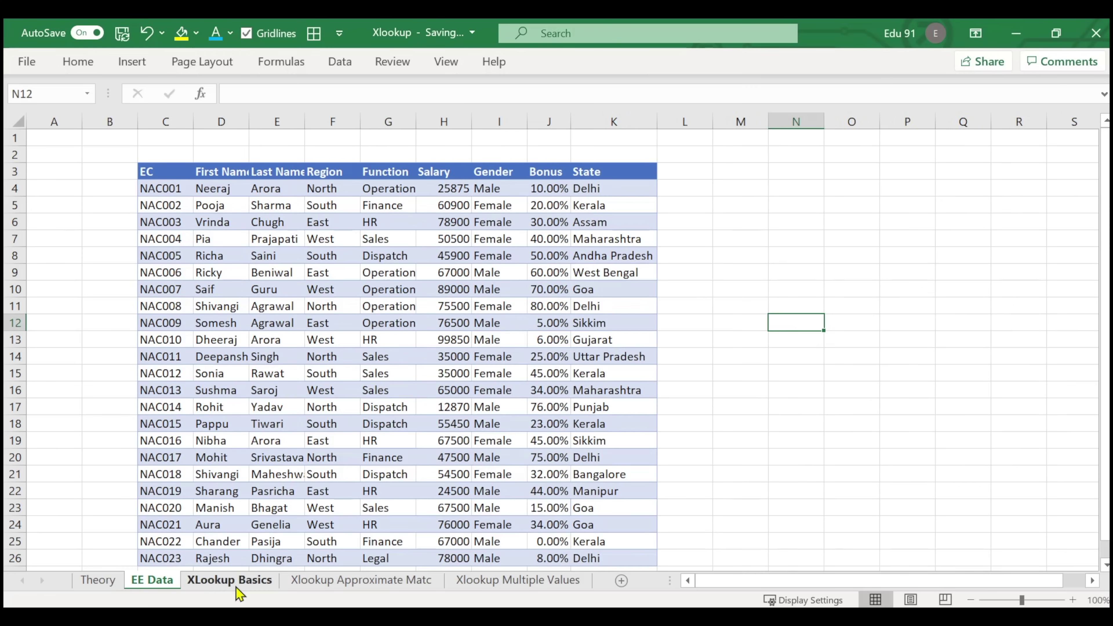
click(243, 575)
click(536, 258)
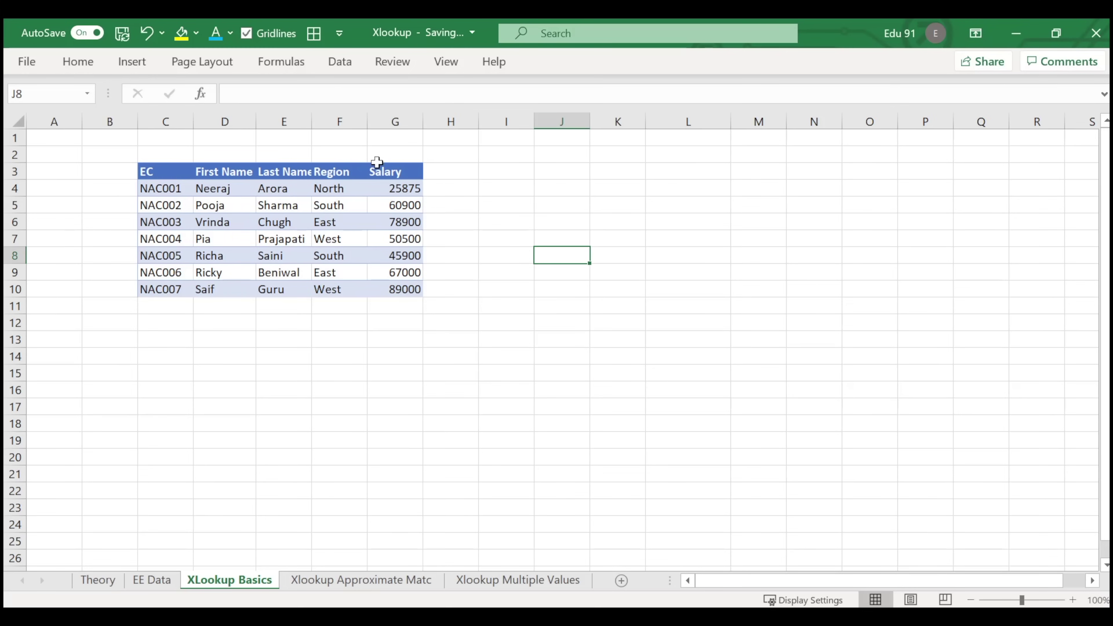
- Start a VLOOKUP in J4, abandon it, and select J3 for the lookup name
click(503, 183)
click(570, 184)
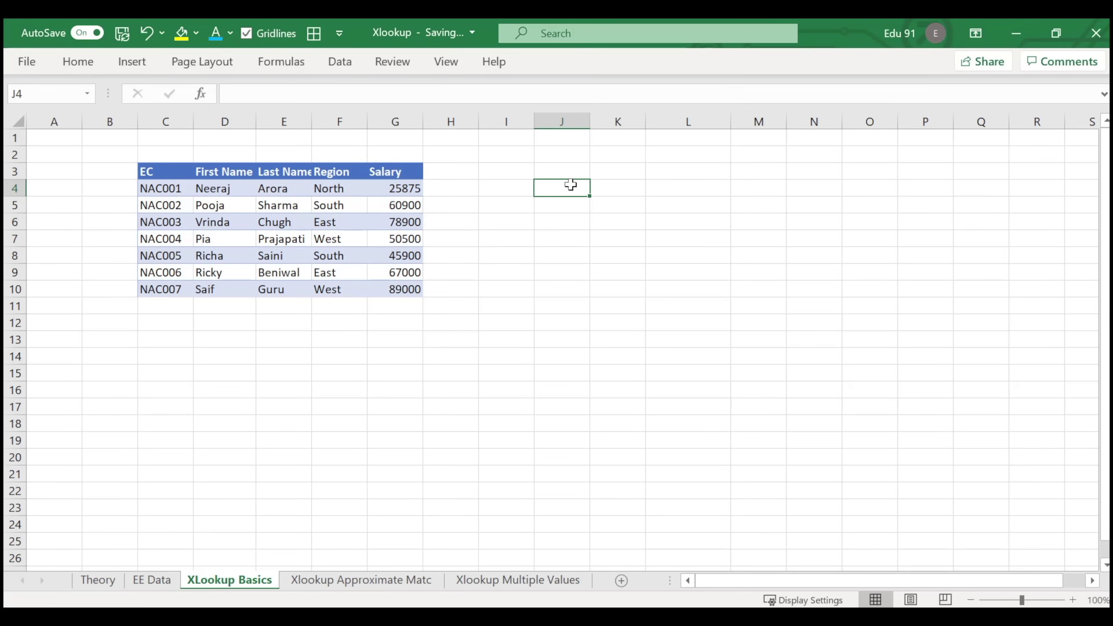
text(=Vl)
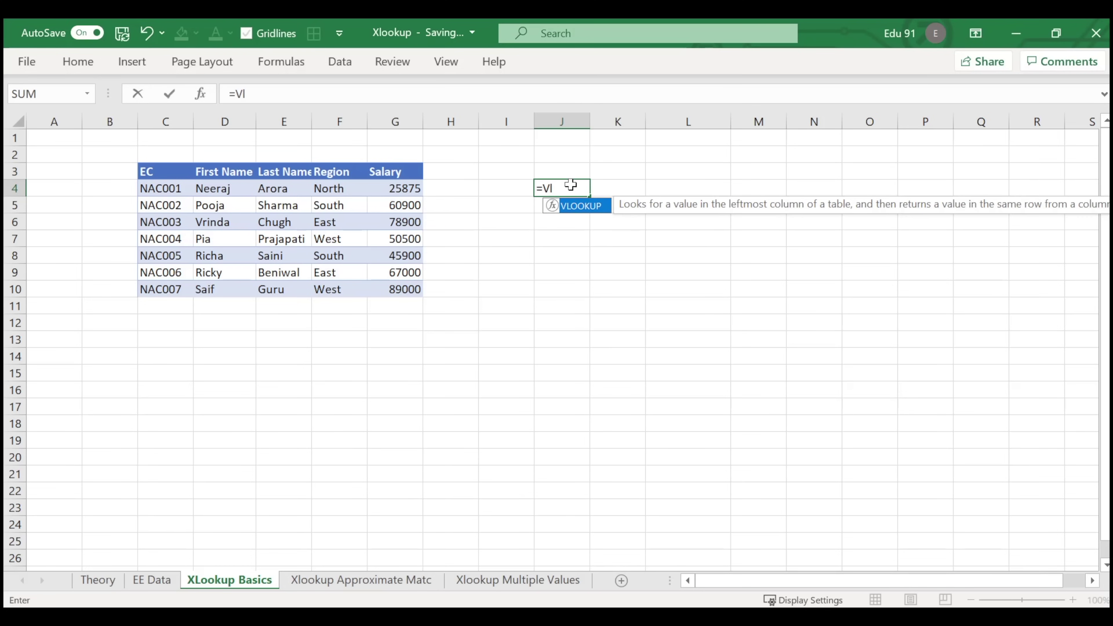
key(Tab)
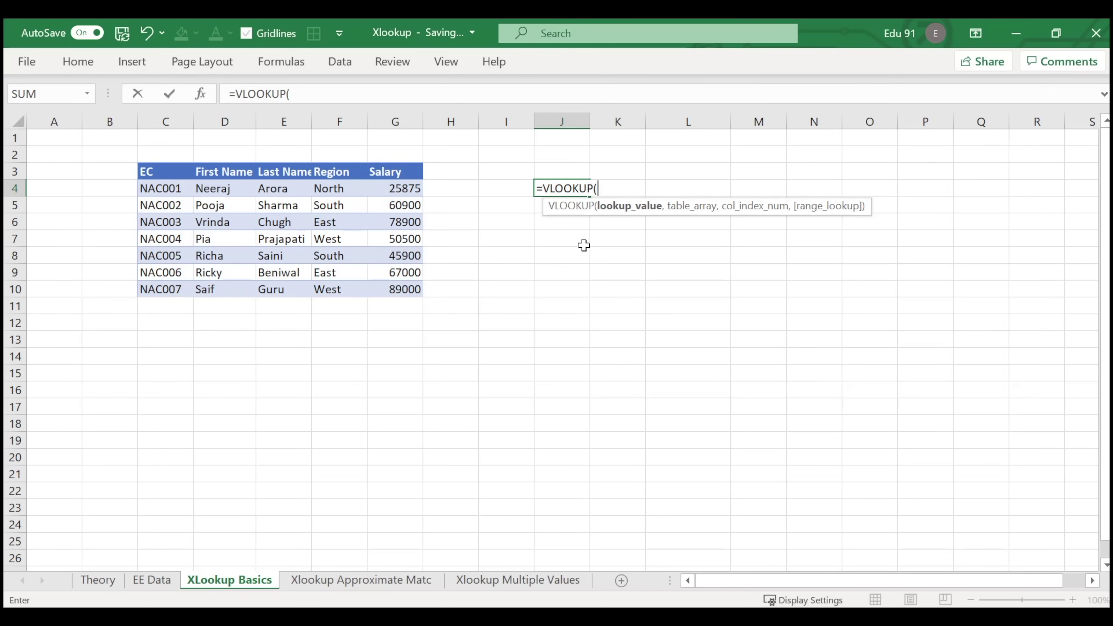
click(563, 287)
key(Escape)
click(566, 172)
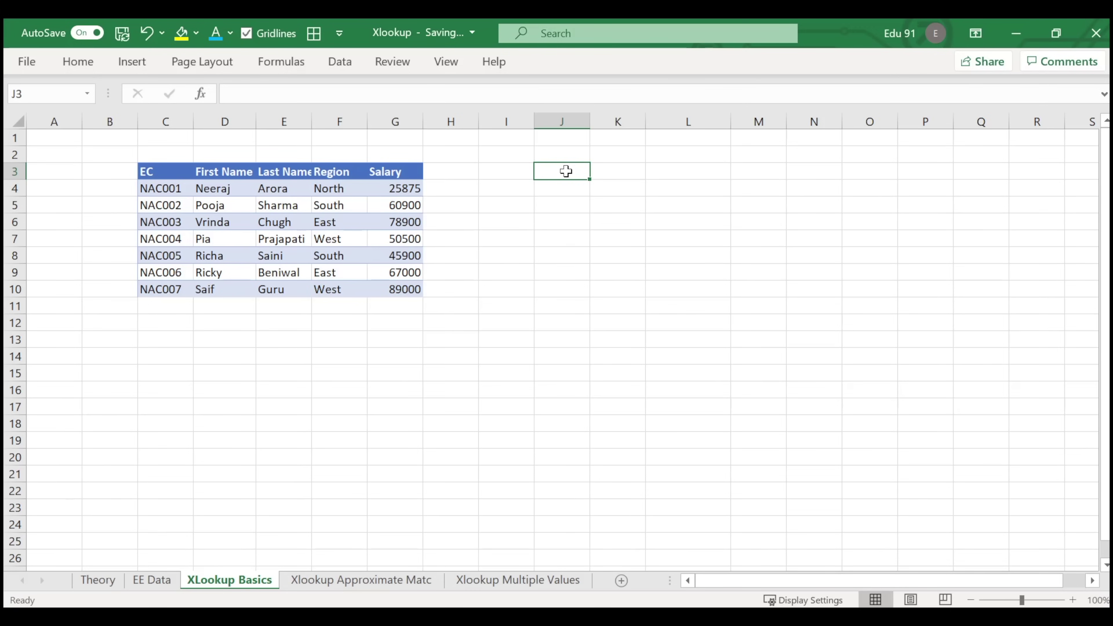
- Put the first employee's first name in J3 and start a VLOOKUP in J5 on J3
text(Neeraj)
key(Return)
key(Return)
text(=)
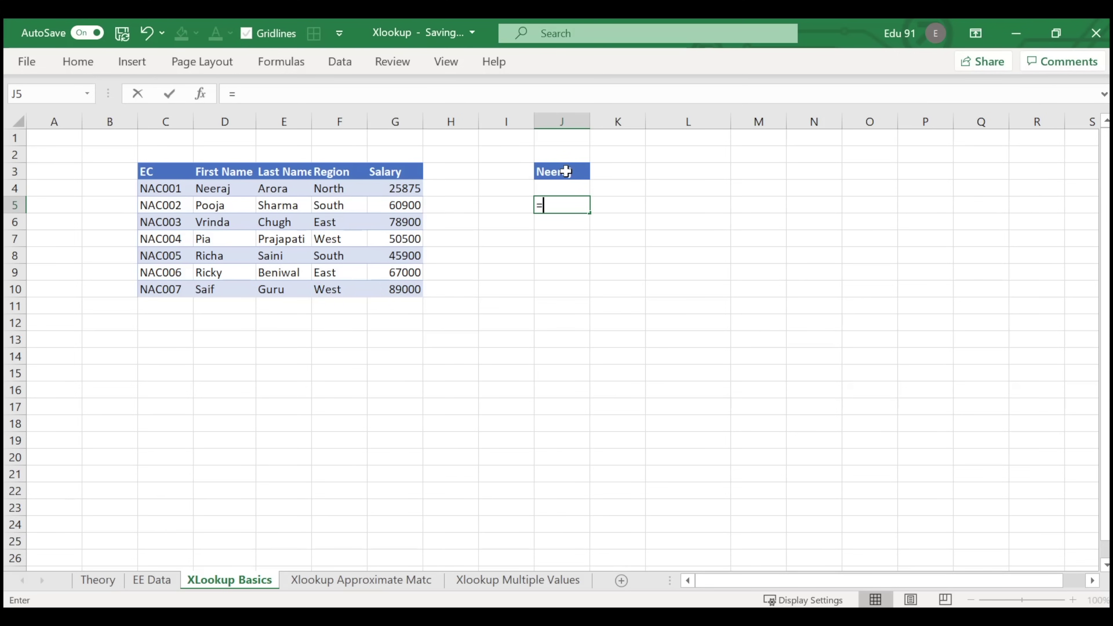
text(vloo)
key(Tab)
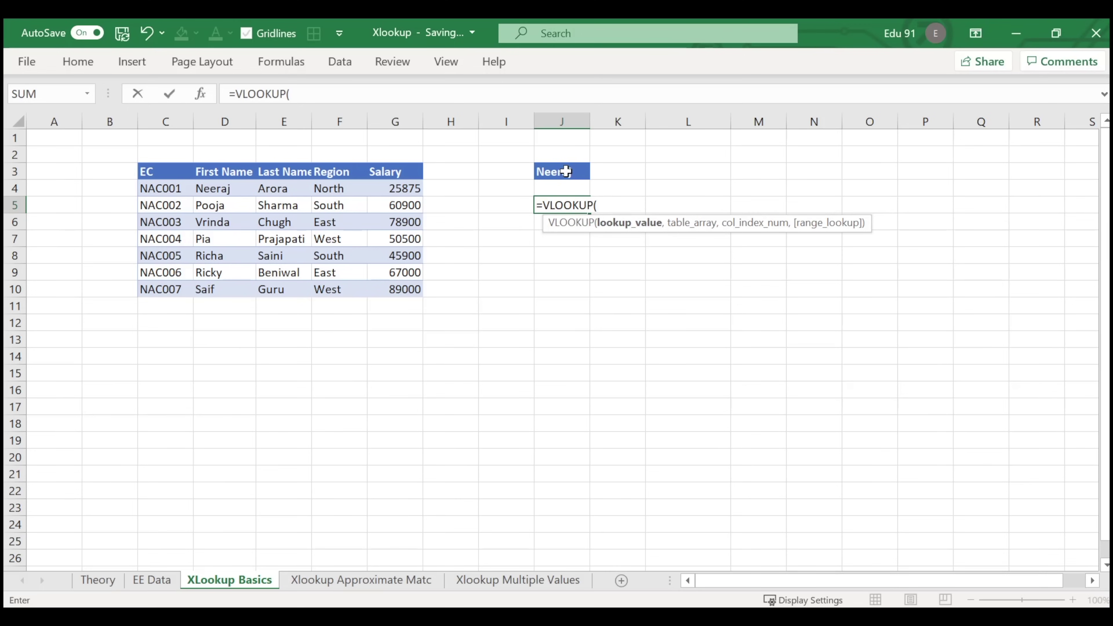
click(566, 171)
text(,)
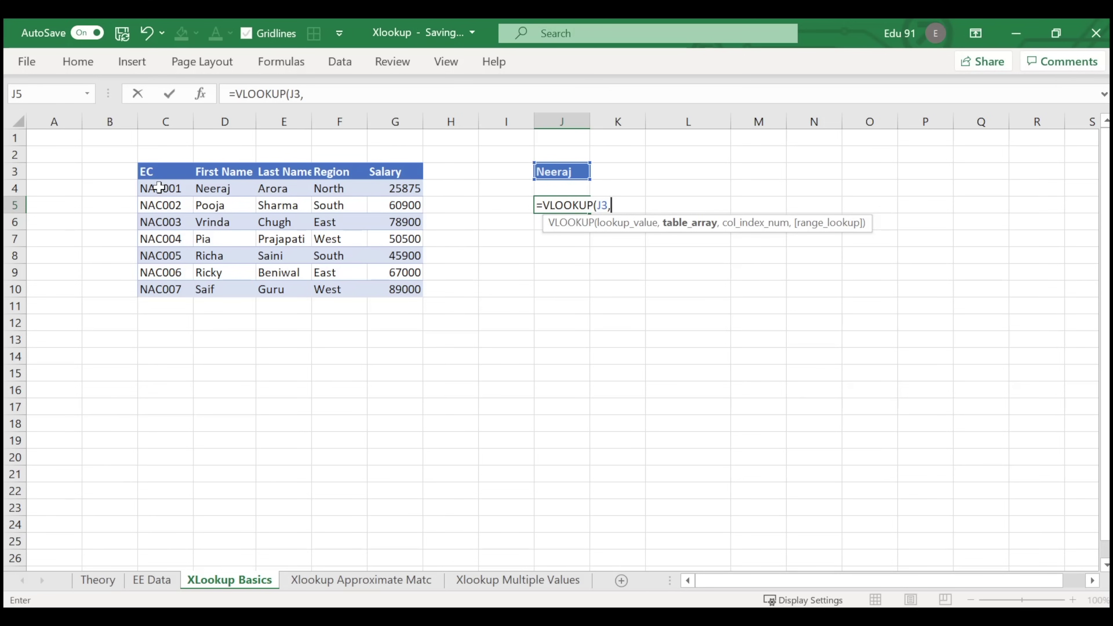
- Complete J5 as =VLOOKUP(J3,C4:G10,5,0), which returns #N/A, and reopen it for review
drag(159, 187, 417, 291)
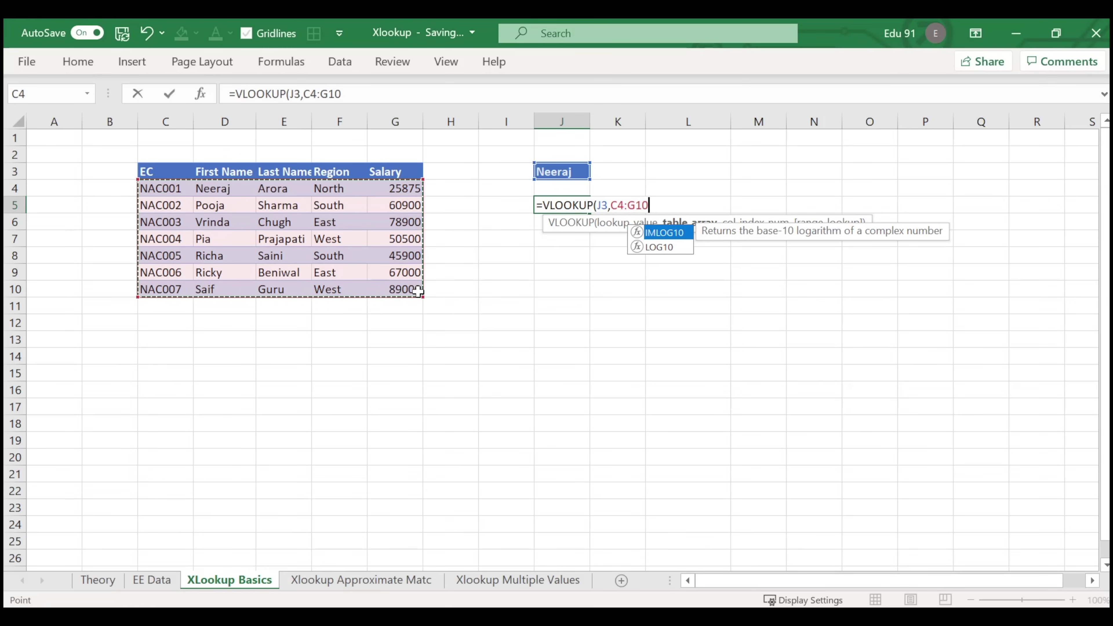
text(,5)
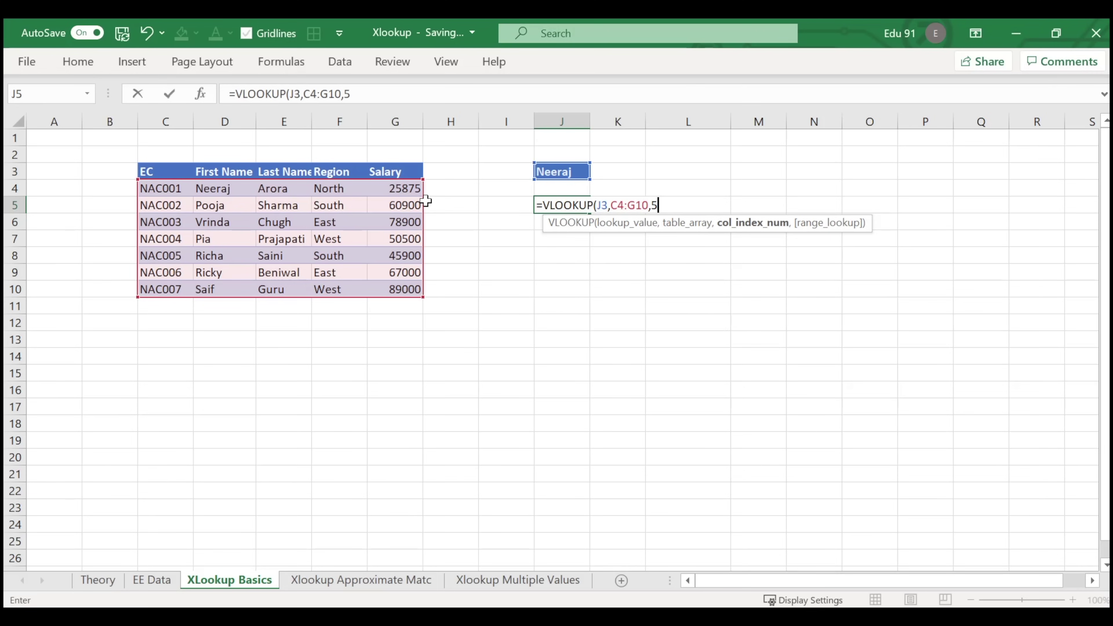
text(,0)
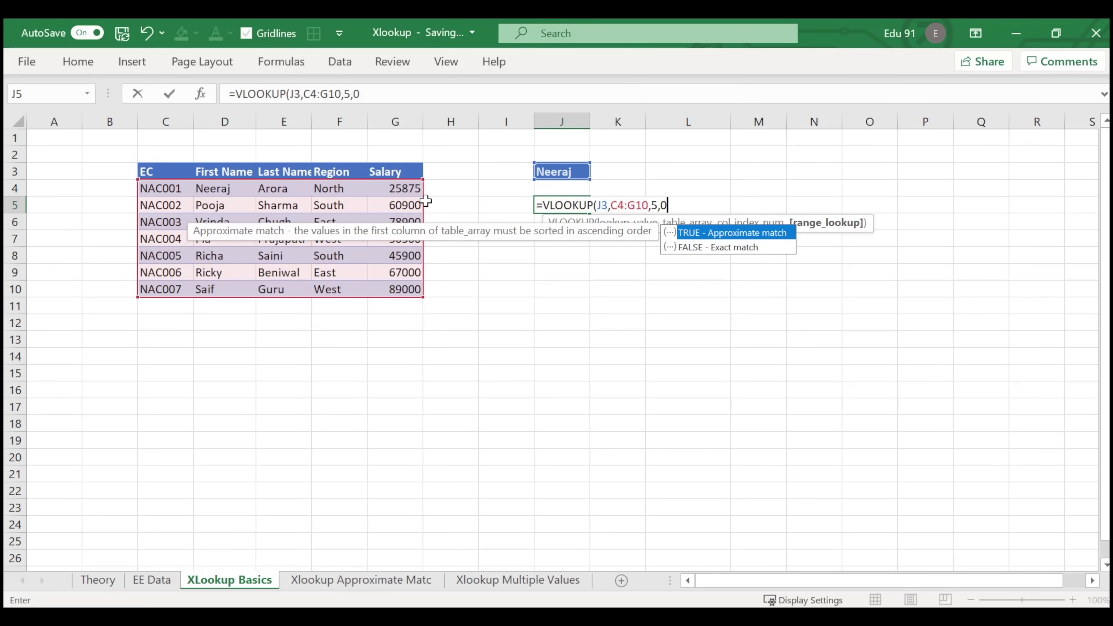
text())
key(Return)
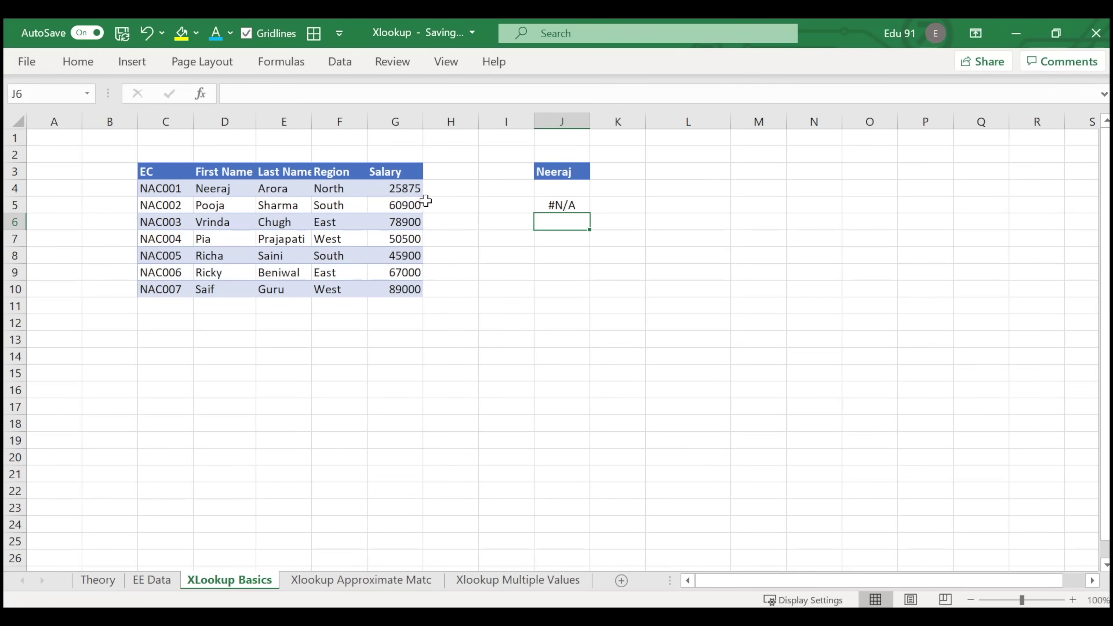
click(575, 203)
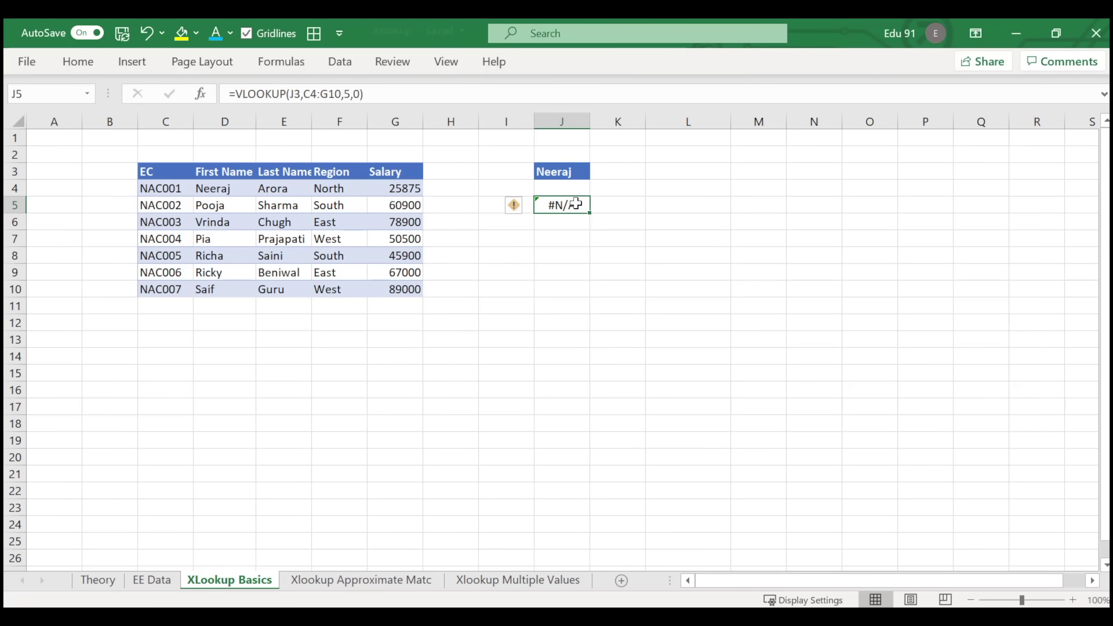
double_click(576, 202)
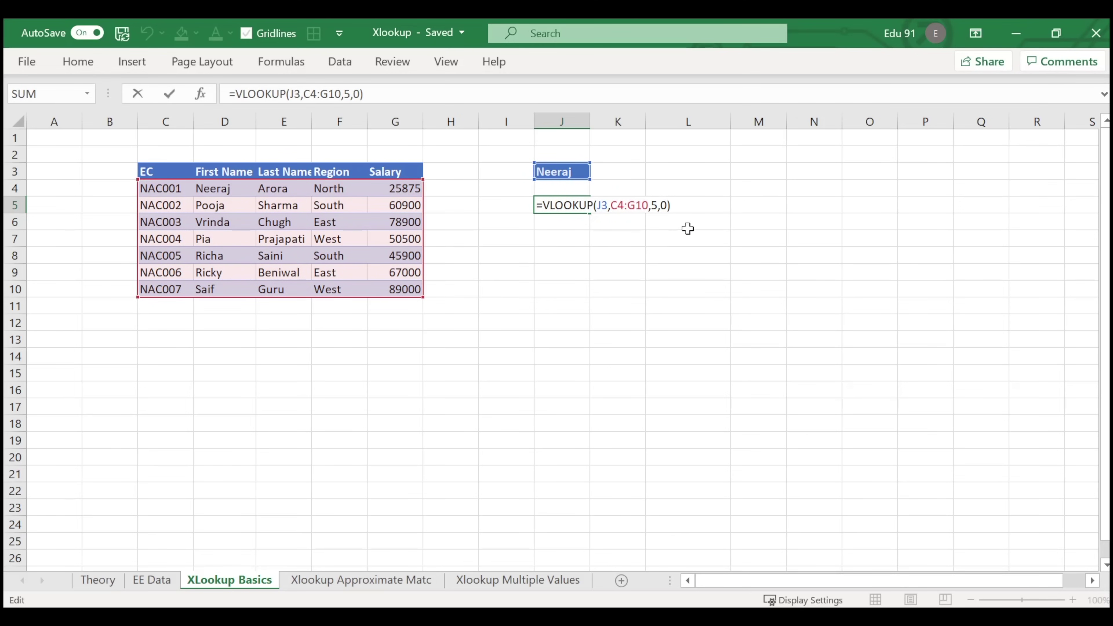
- Rewrite J5 as =VLOOKUP(J3,D4:G10,4,0), returning salary 25875
key(Return)
click(566, 204)
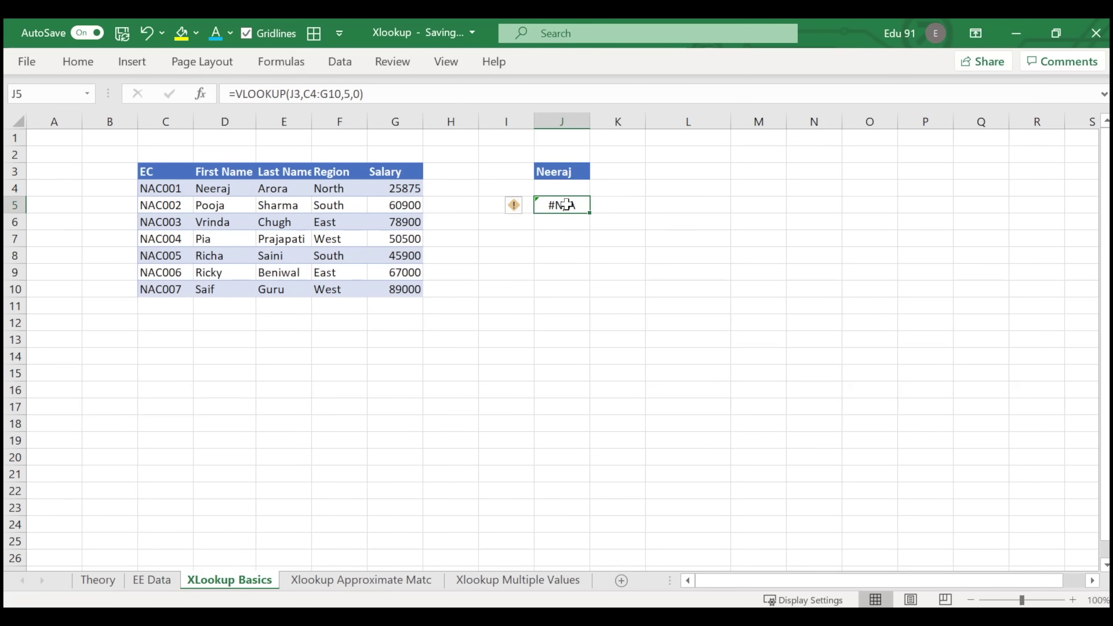
text(=vlo)
key(Tab)
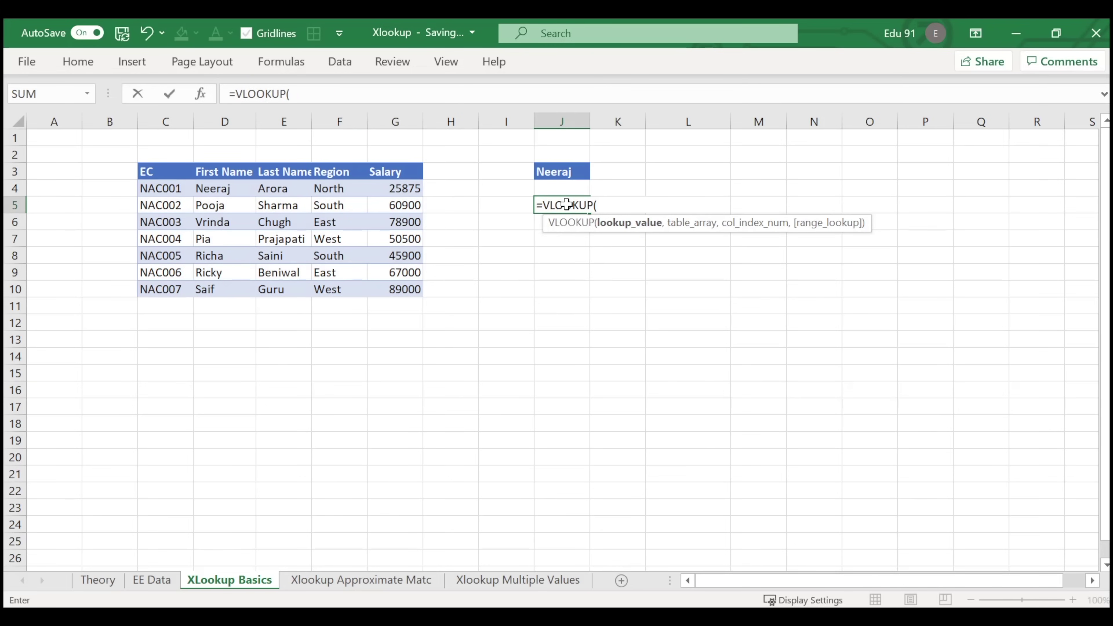
click(566, 173)
text(,)
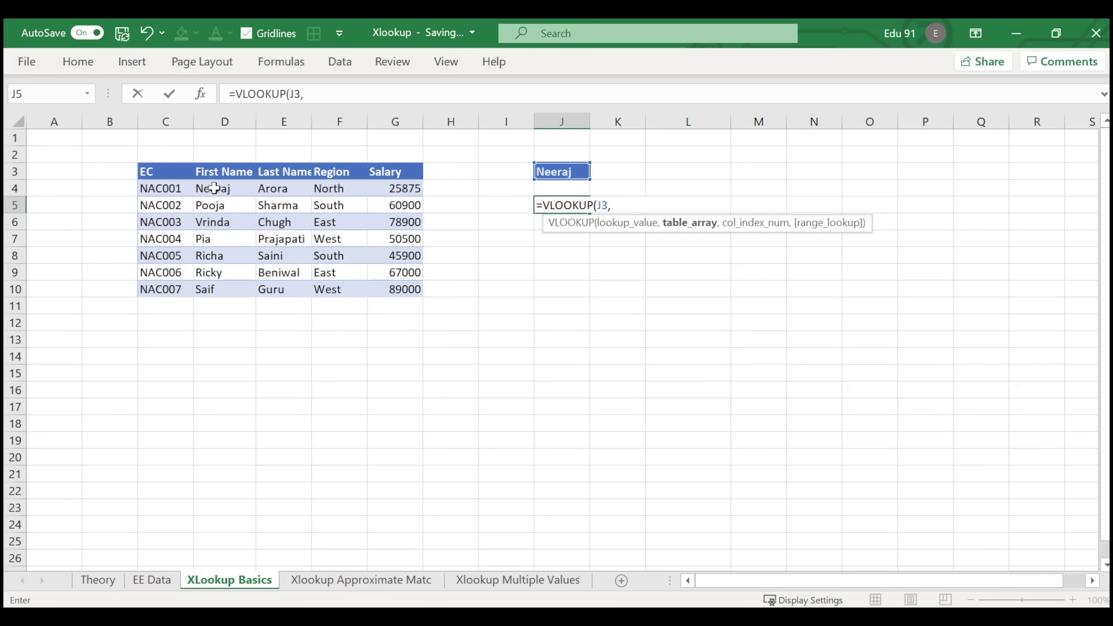
drag(208, 187, 394, 288)
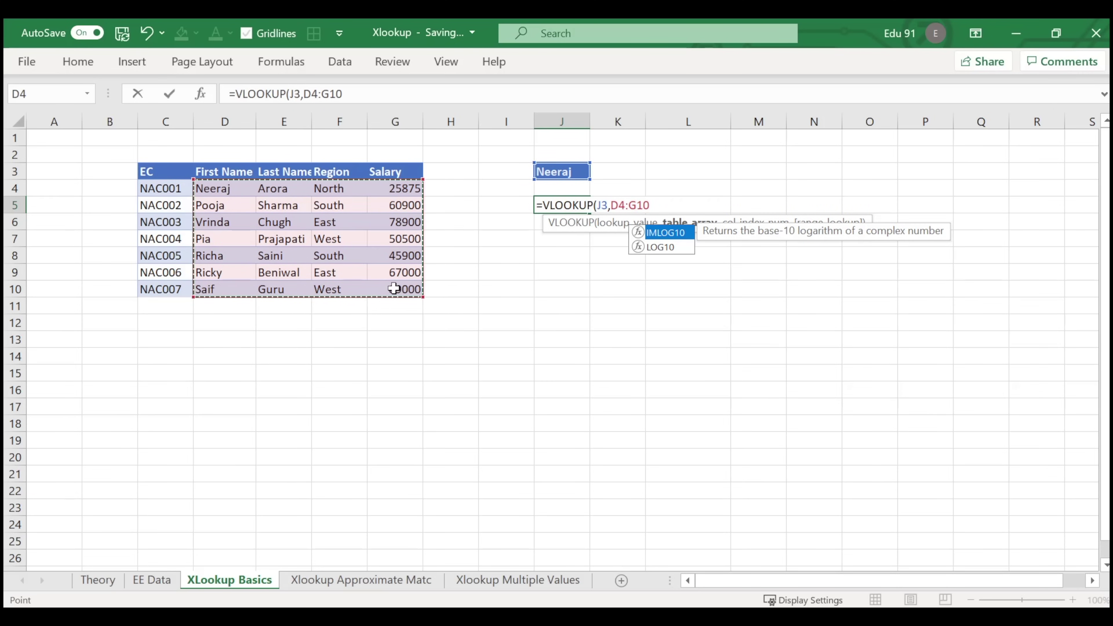
text(,)
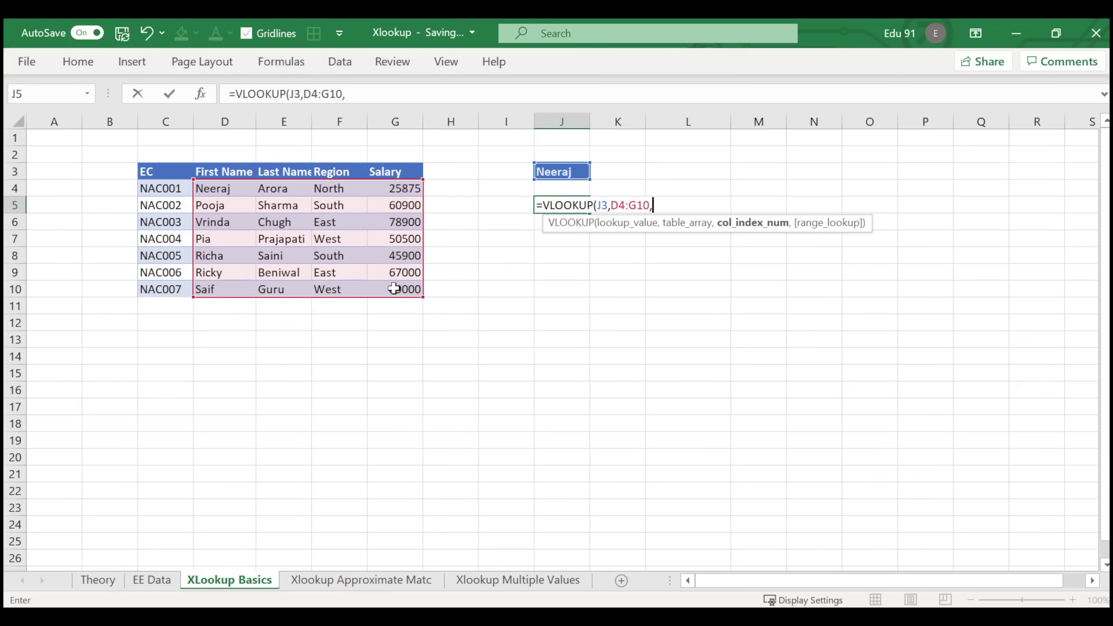
text(4)
text(,0))
key(Return)
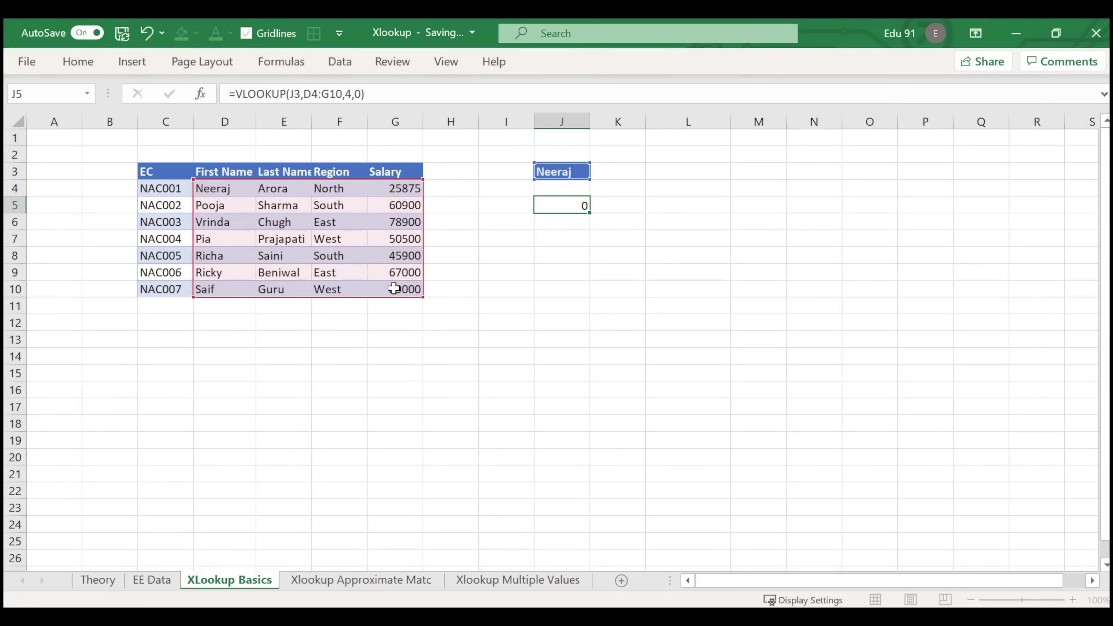
- Change J3 to another employee's name, giving 78900, then select J3:J5
click(565, 202)
click(567, 174)
text(Vrinda)
key(Return)
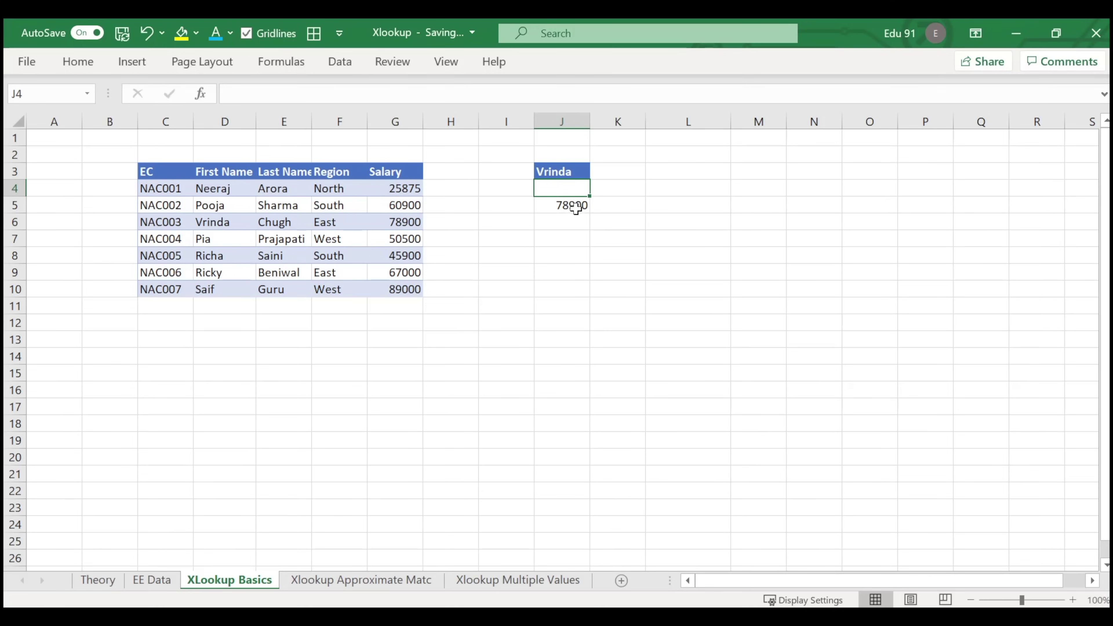
drag(566, 168, 570, 205)
- Delete the contents of J3:J5 and clear J3's blue fill with Clear Formats
key(Delete)
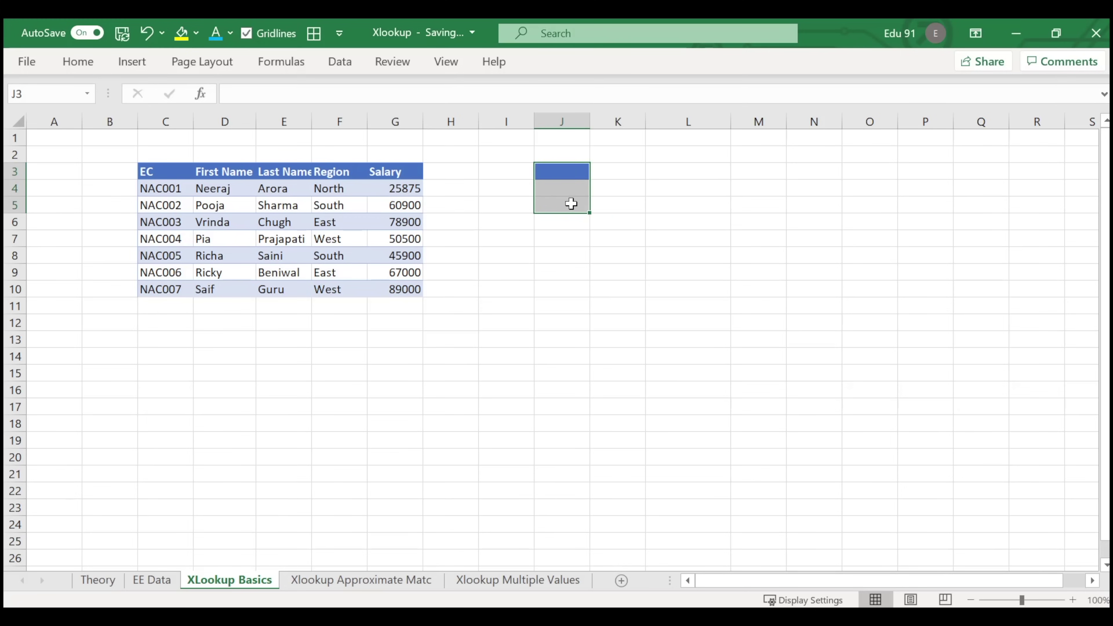
click(563, 238)
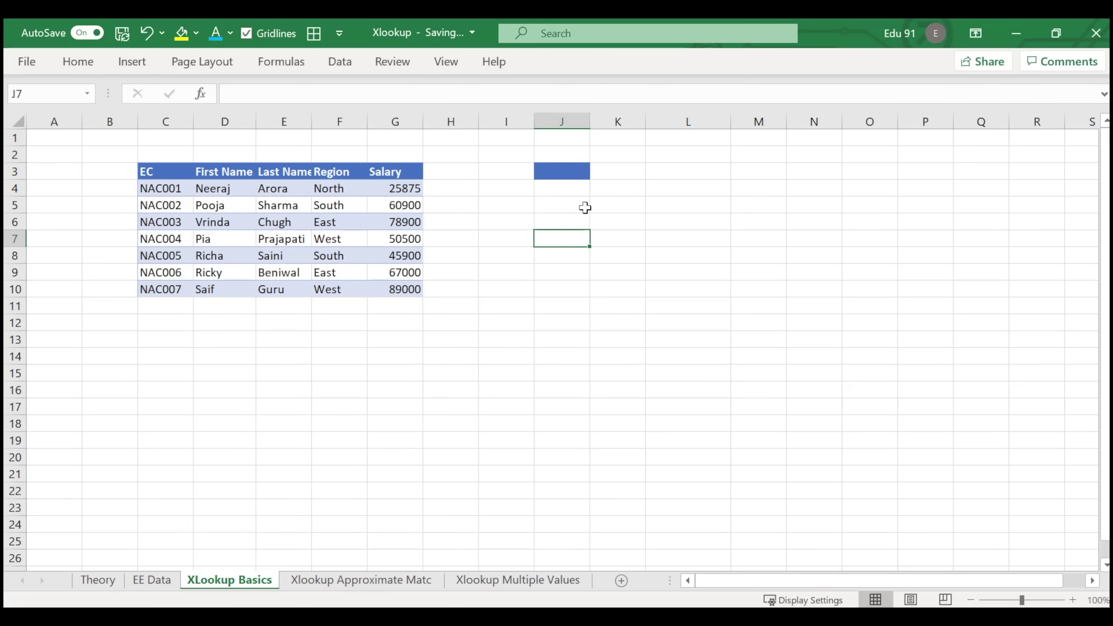
click(566, 177)
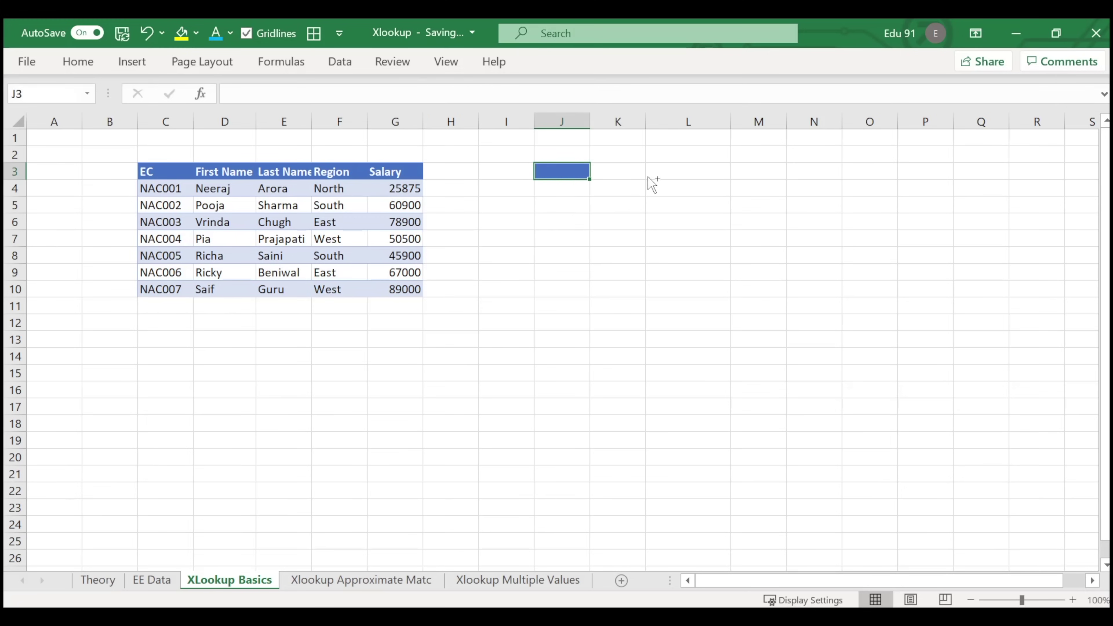
key(ctrl+F1)
click(855, 126)
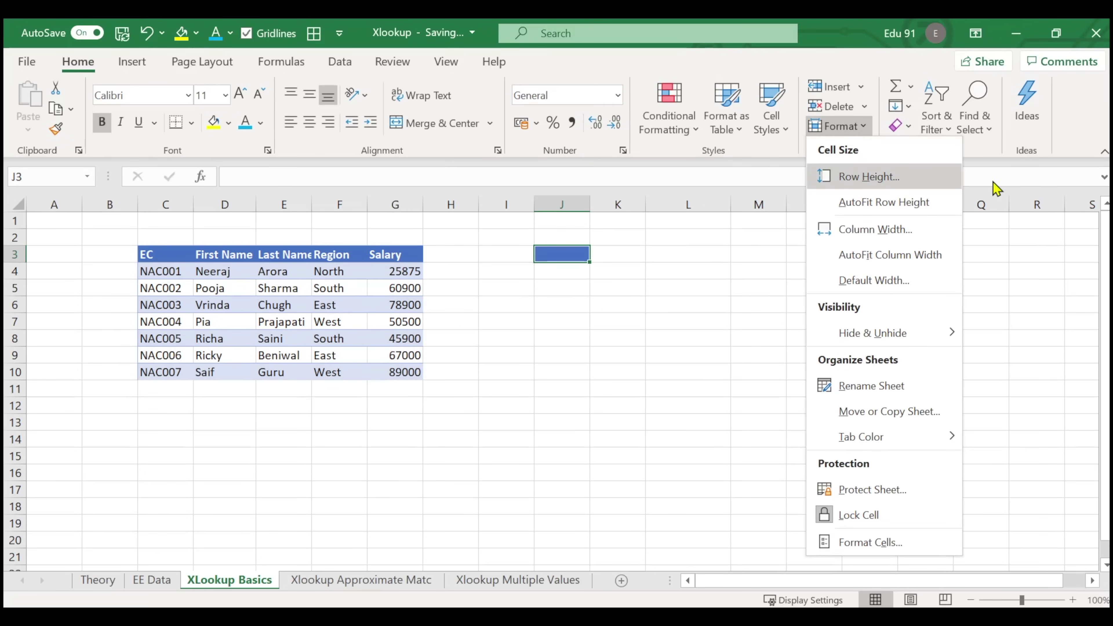
click(929, 157)
click(900, 126)
click(929, 239)
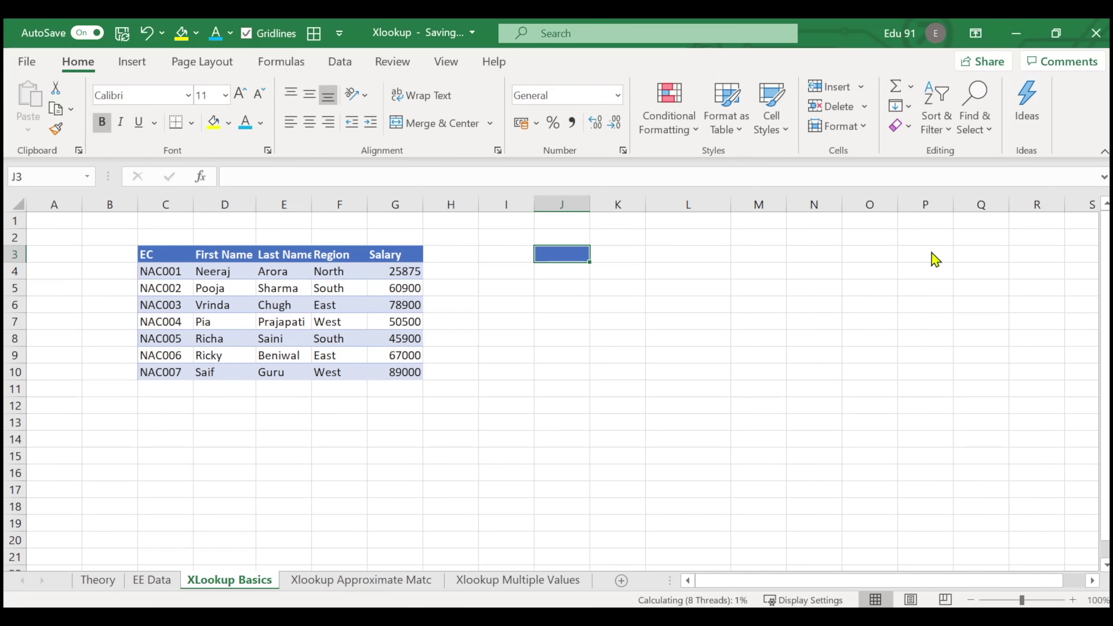
click(899, 126)
click(917, 151)
click(565, 320)
key(ctrl+F1)
- Enter the first employee's first name in J4 as the new lookup value
click(579, 274)
click(571, 208)
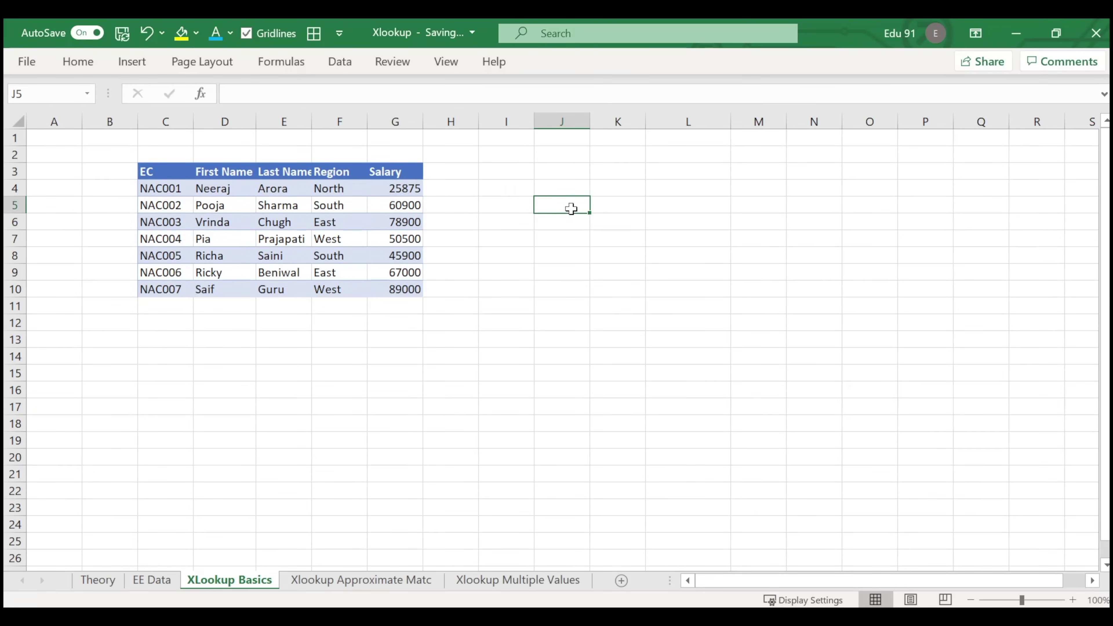
text(=xlo)
key(Tab)
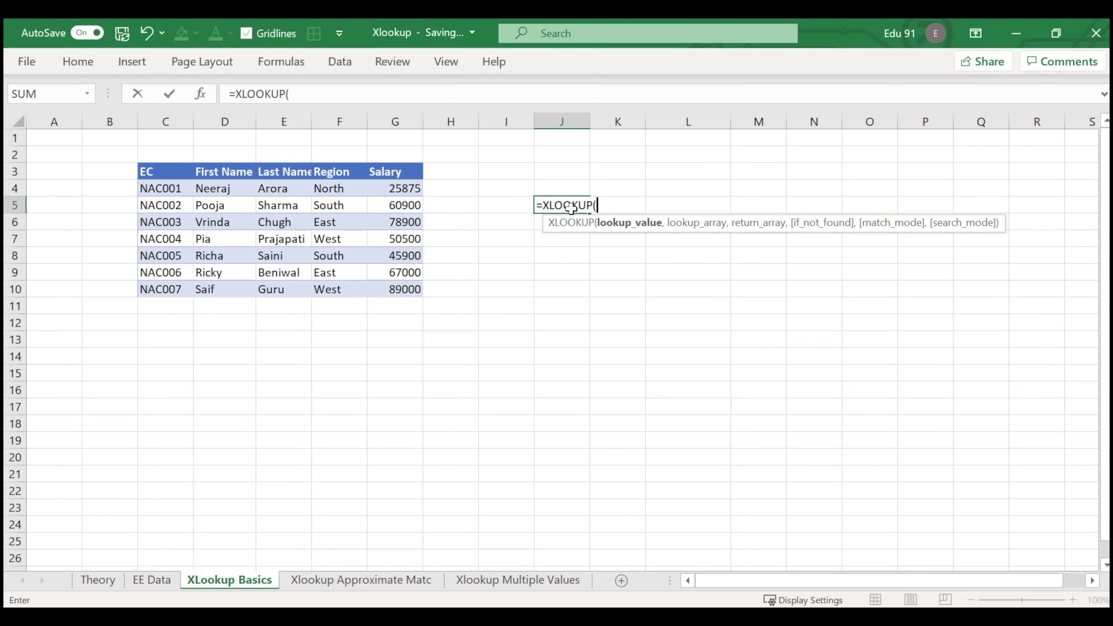
key(Escape)
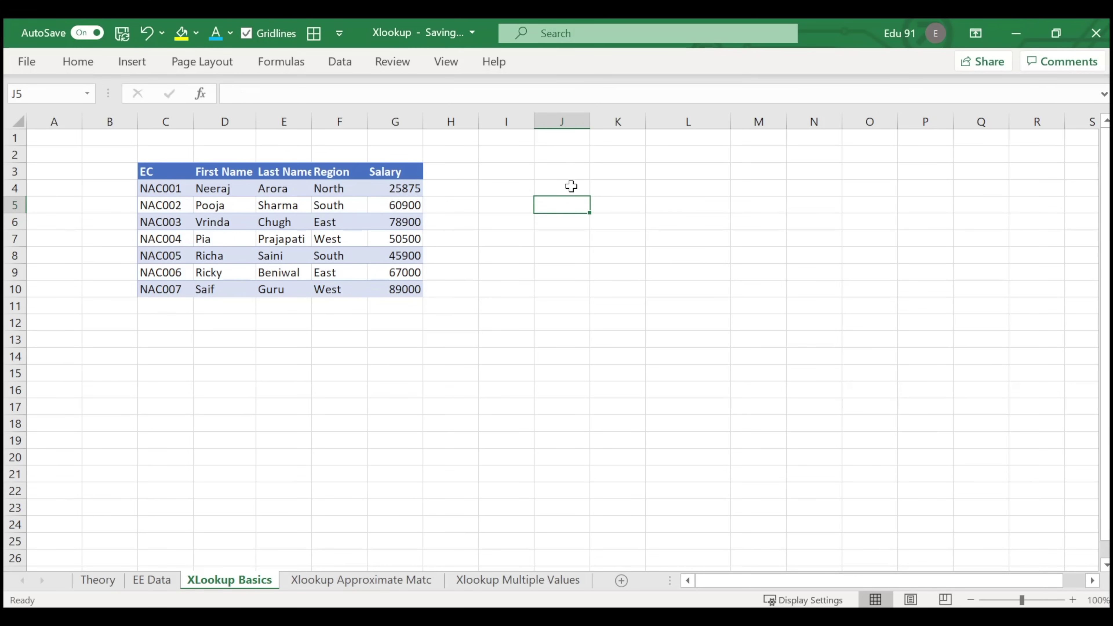
click(573, 190)
text(Neeraj)
key(Tab)
- Enter =XLOOKUP(J4,D3:D10,G3:G10) in J5, returning salary 25875
click(540, 204)
text(=xloo)
key(Tab)
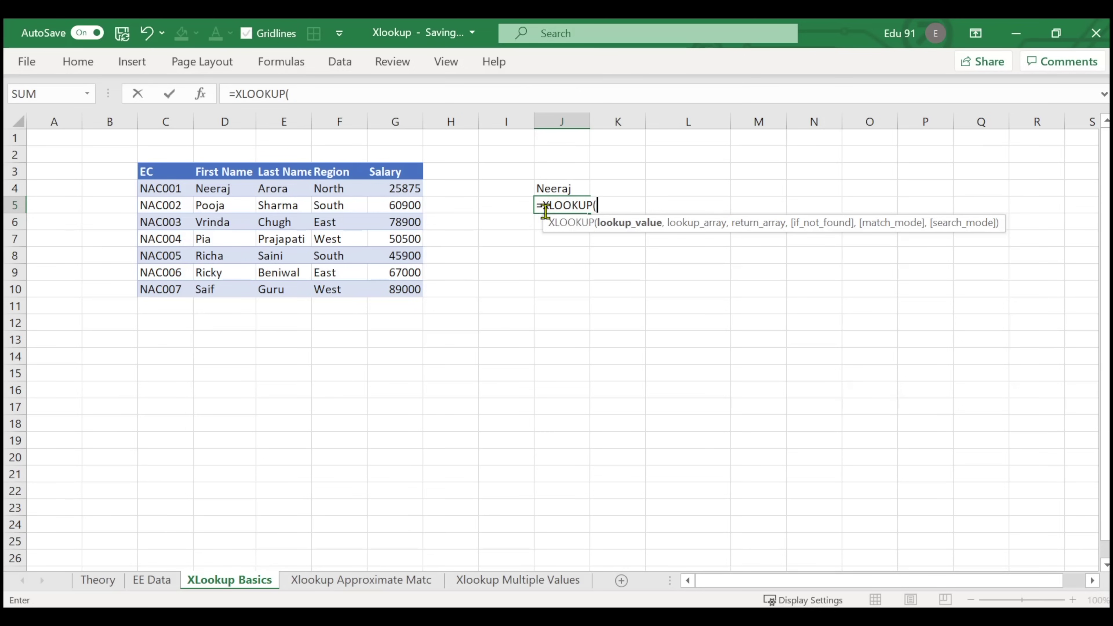
click(564, 186)
text(,)
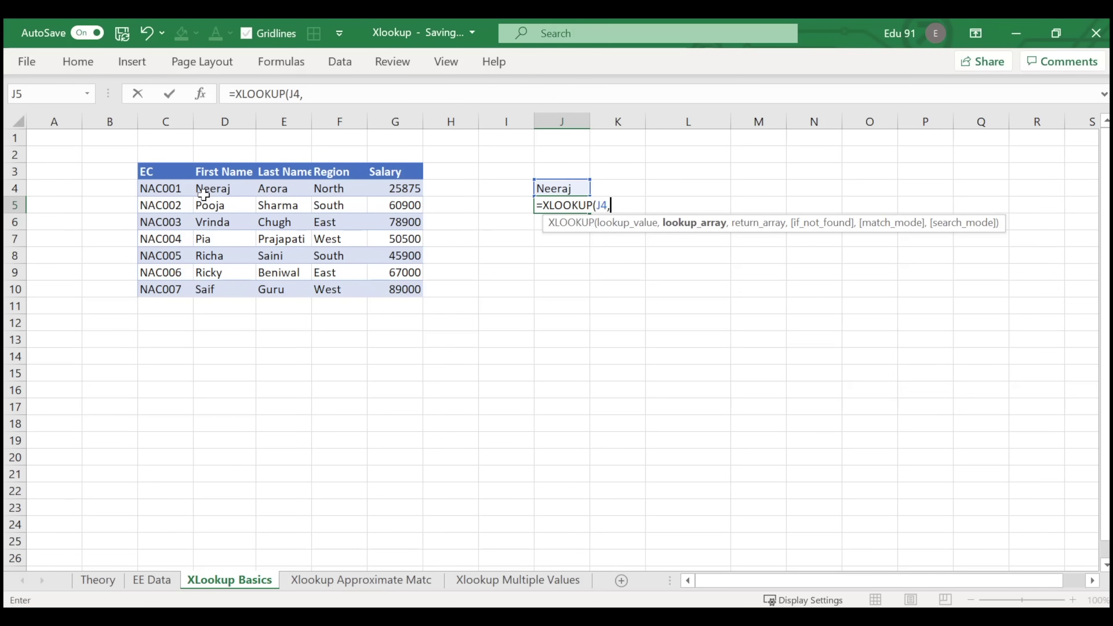
drag(212, 172, 214, 285)
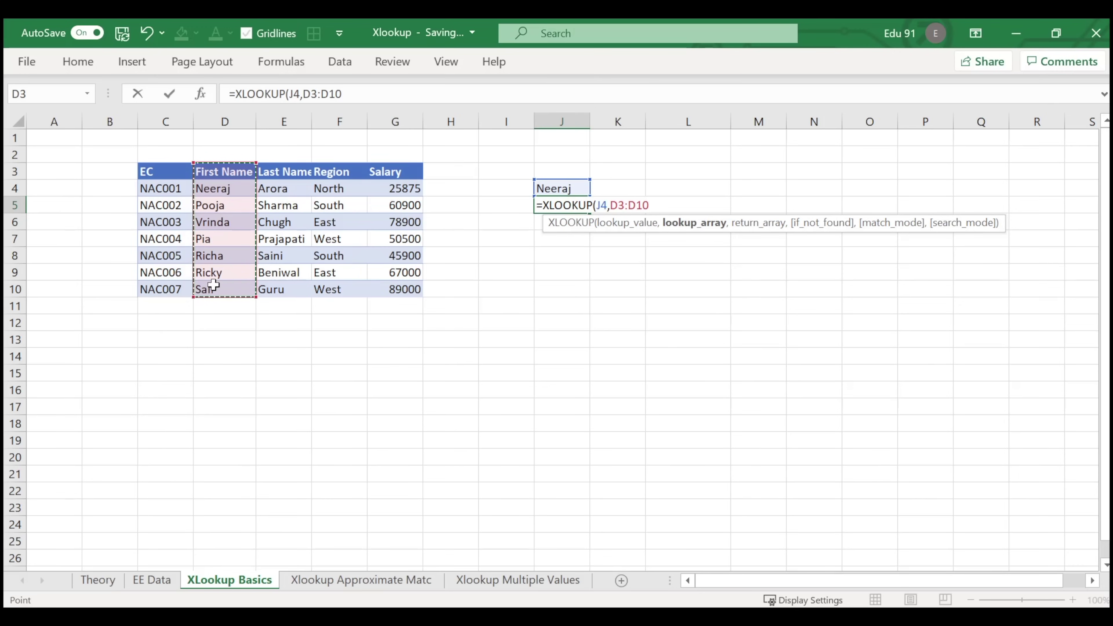
text(,)
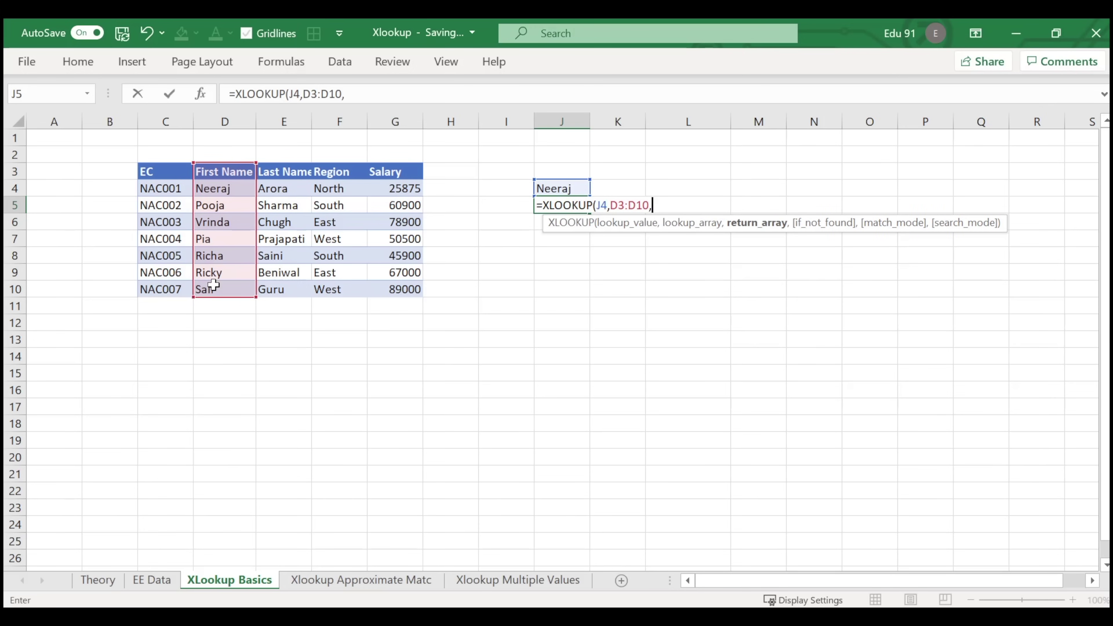
drag(383, 172, 396, 296)
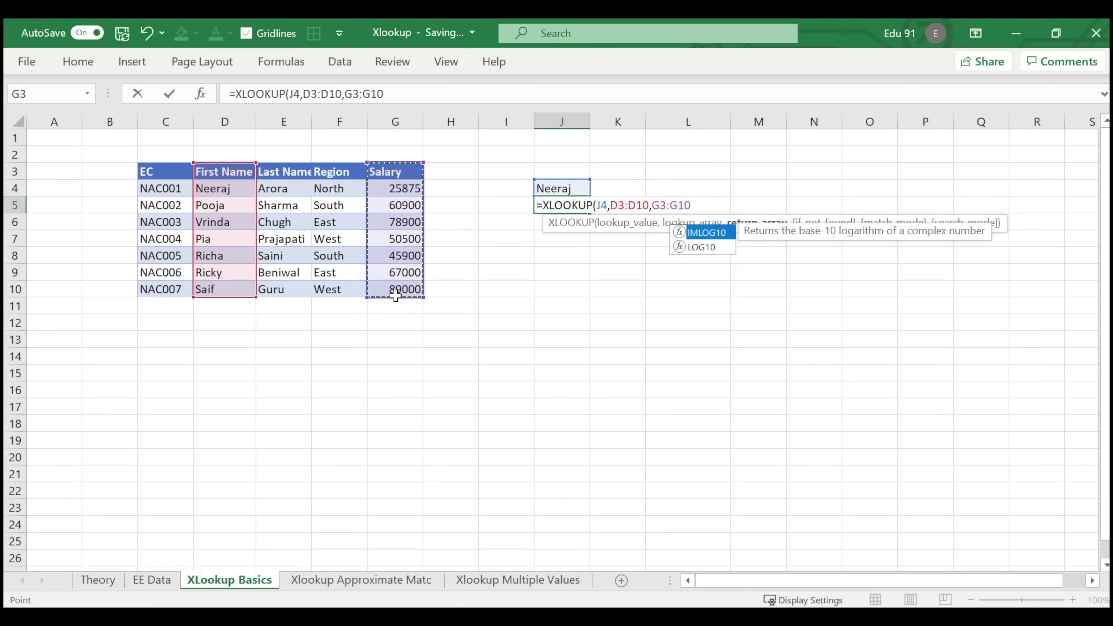
text())
key(Return)
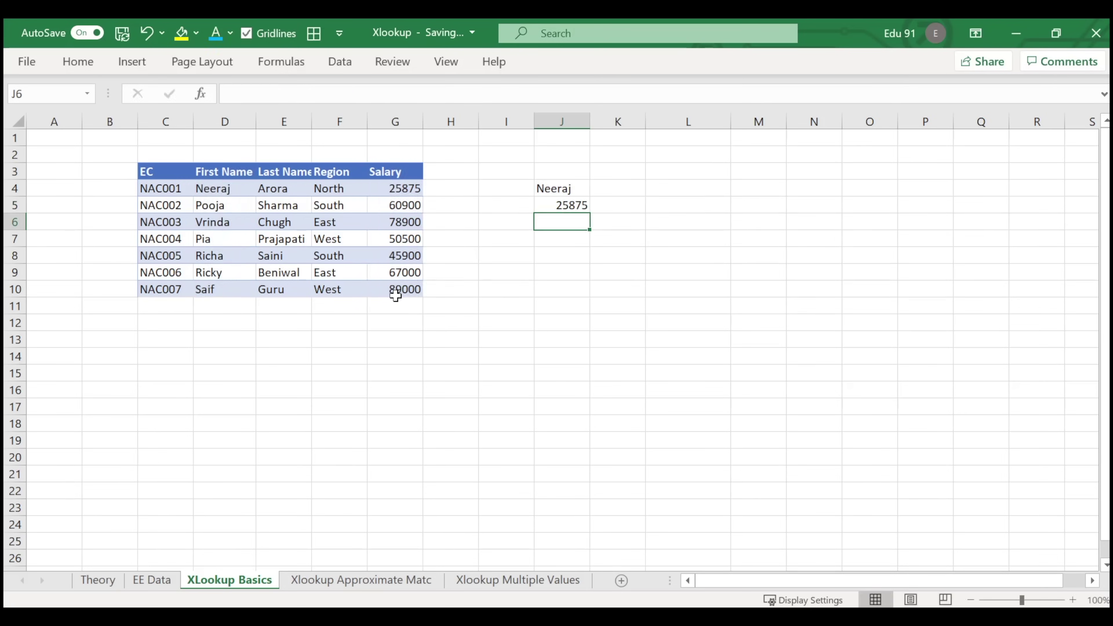
key(Up)
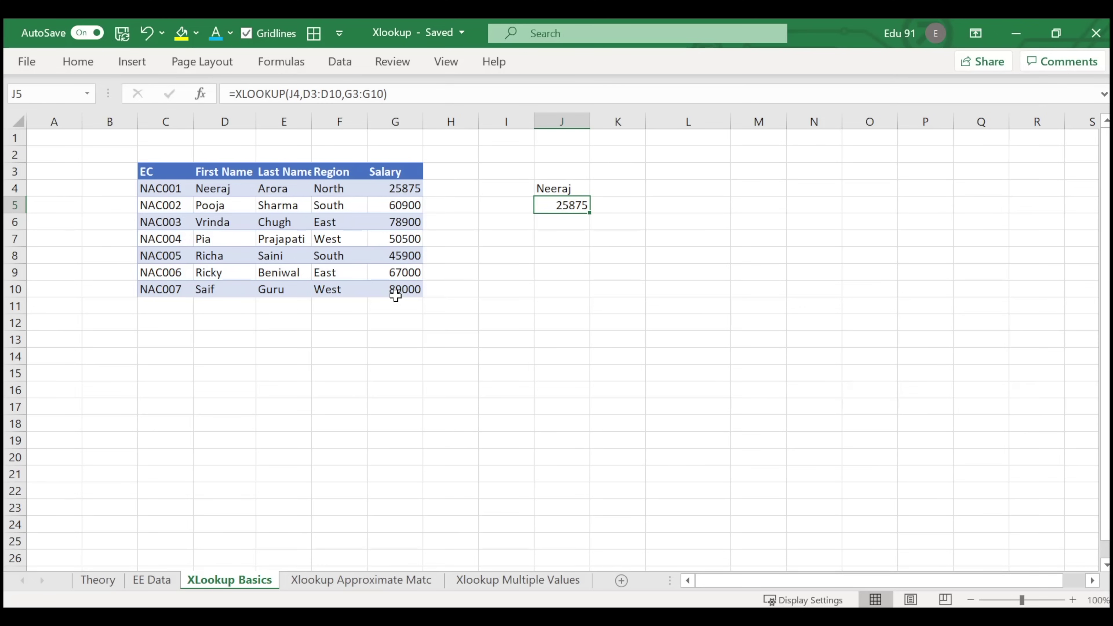
key(Up)
key(Down)
- Check the 'Can look right' note in C13 on Theory, then return to XLookup Basics
click(106, 583)
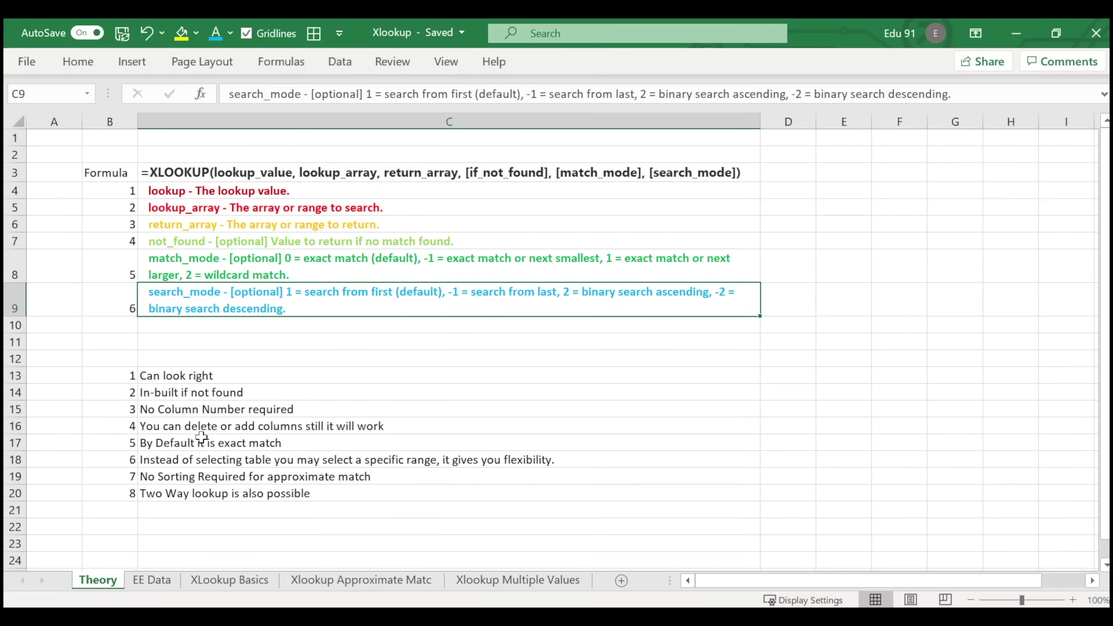
click(193, 377)
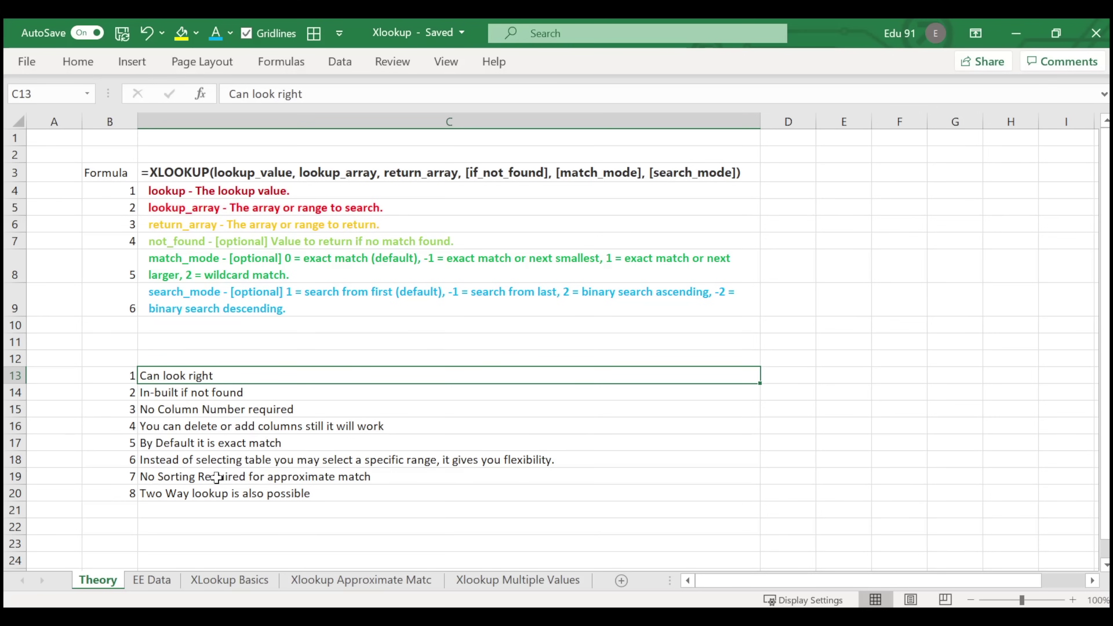
click(207, 584)
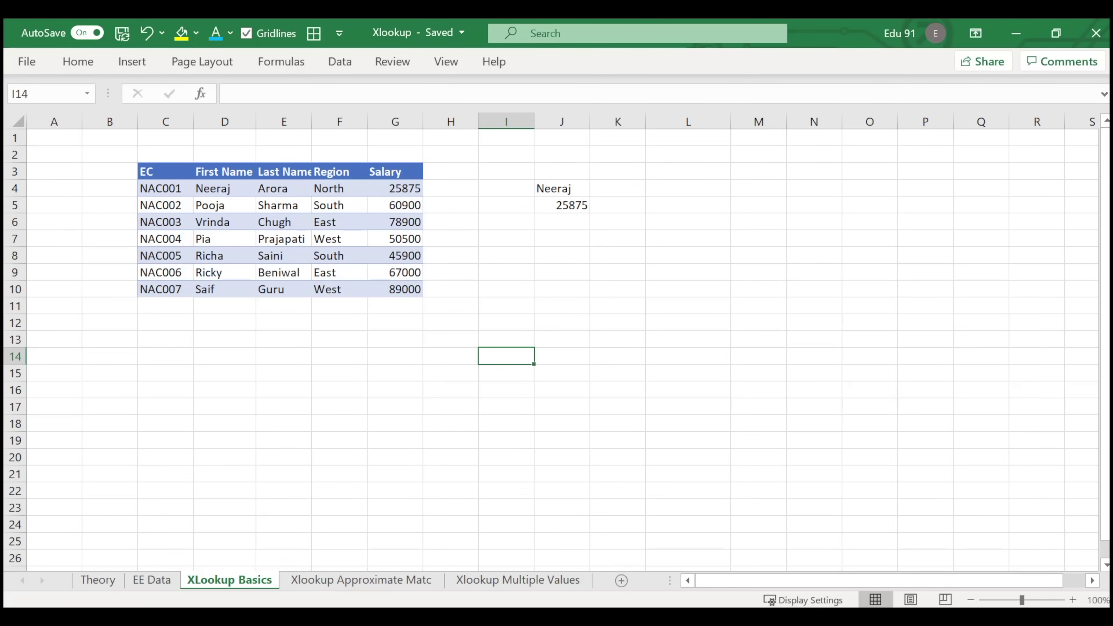
drag(77, 202, 416, 202)
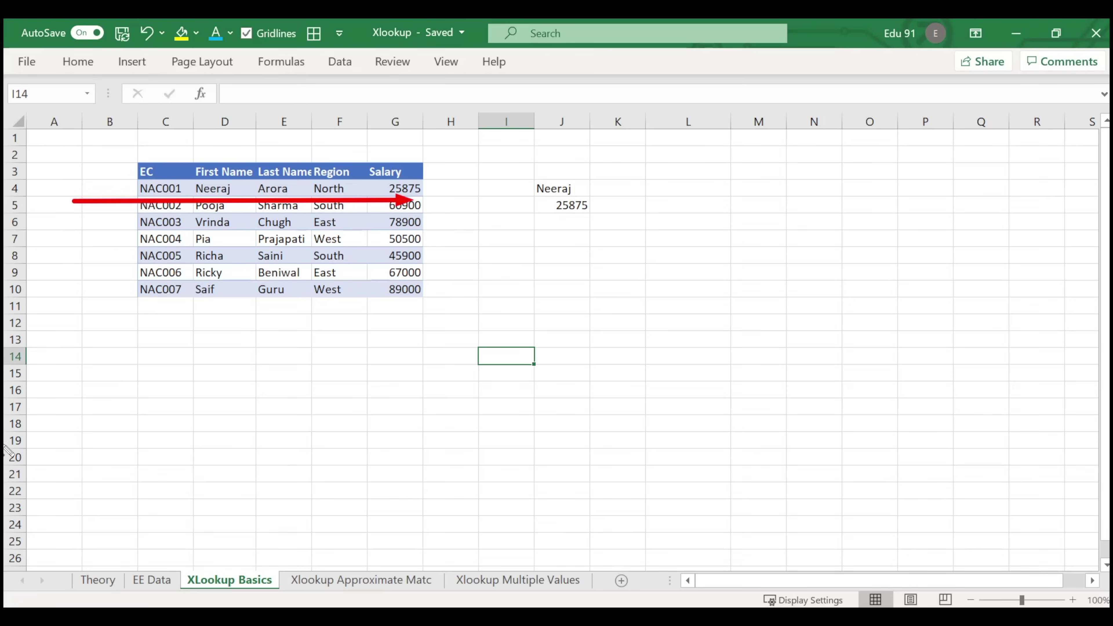
key(Escape)
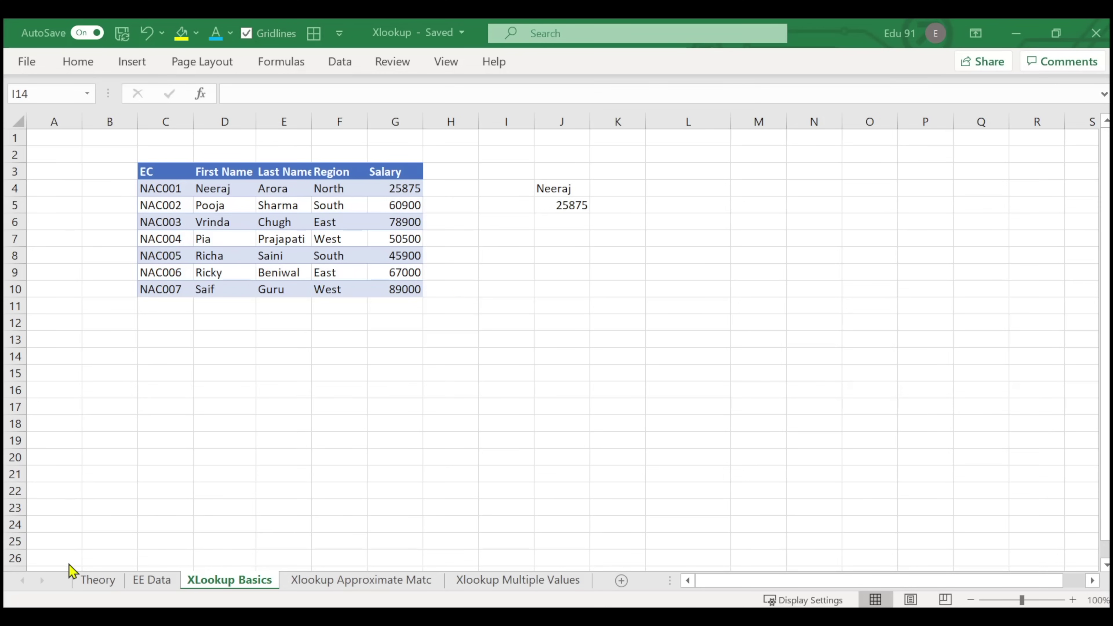
click(99, 581)
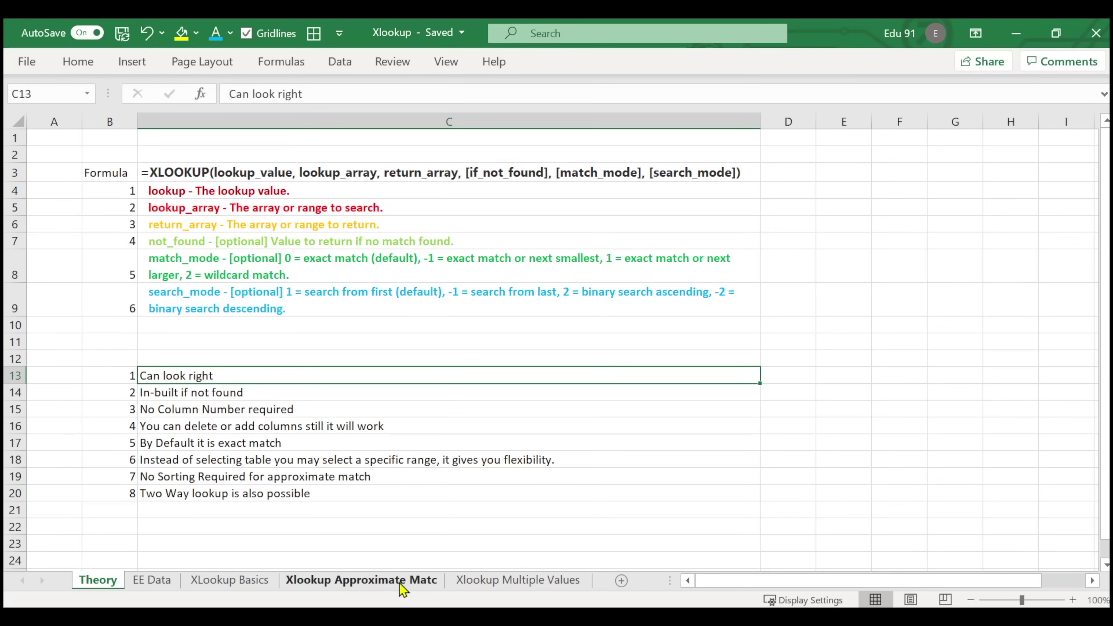
click(245, 584)
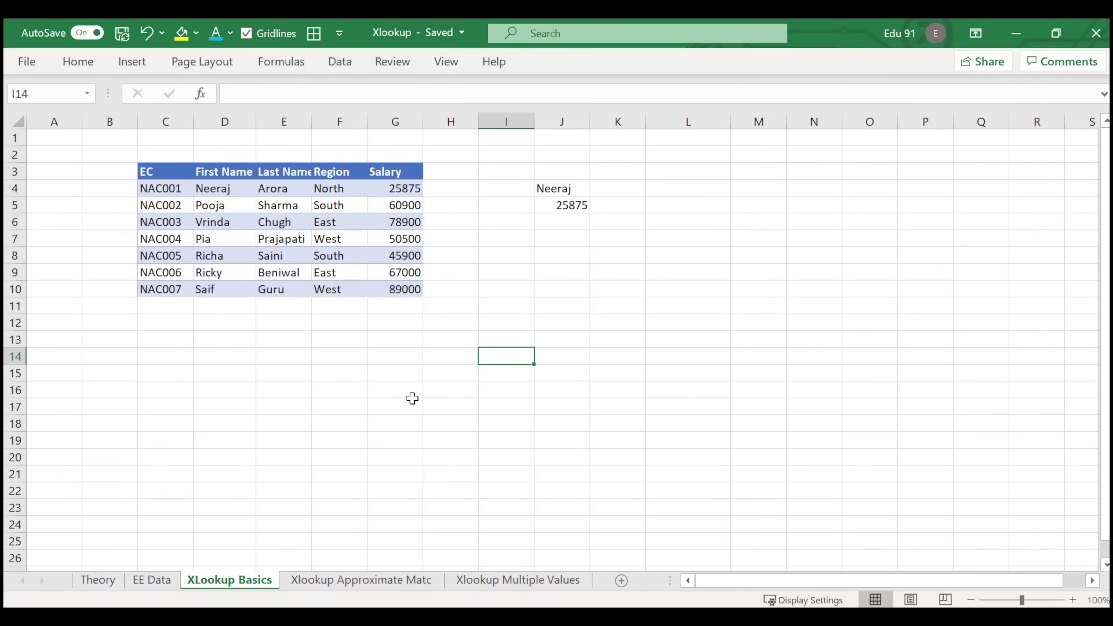
click(565, 272)
click(568, 206)
click(567, 227)
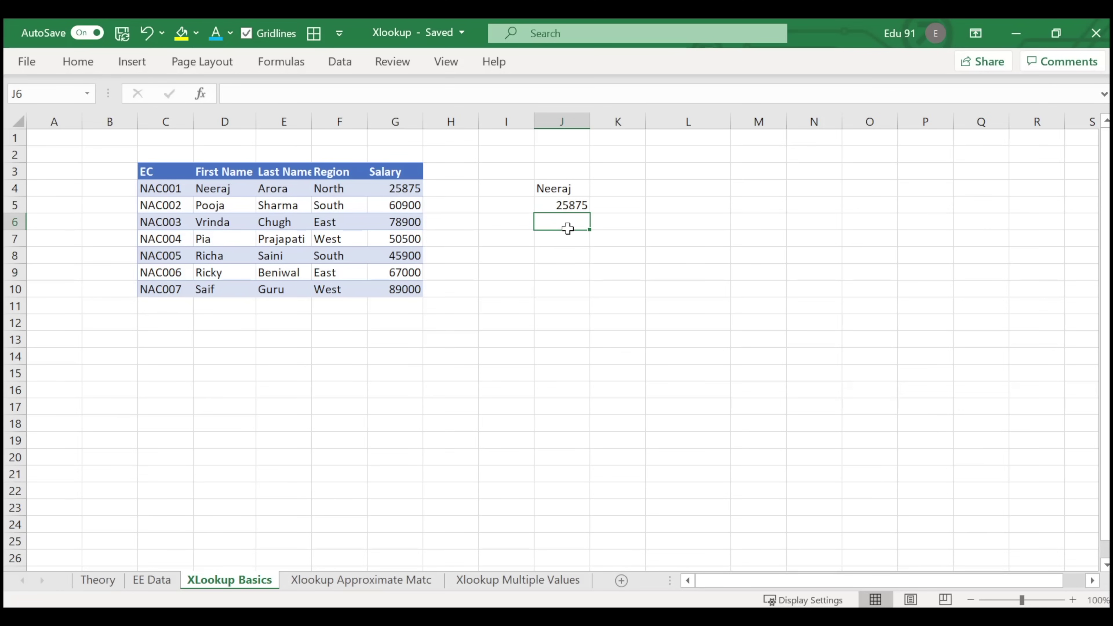
key(Up)
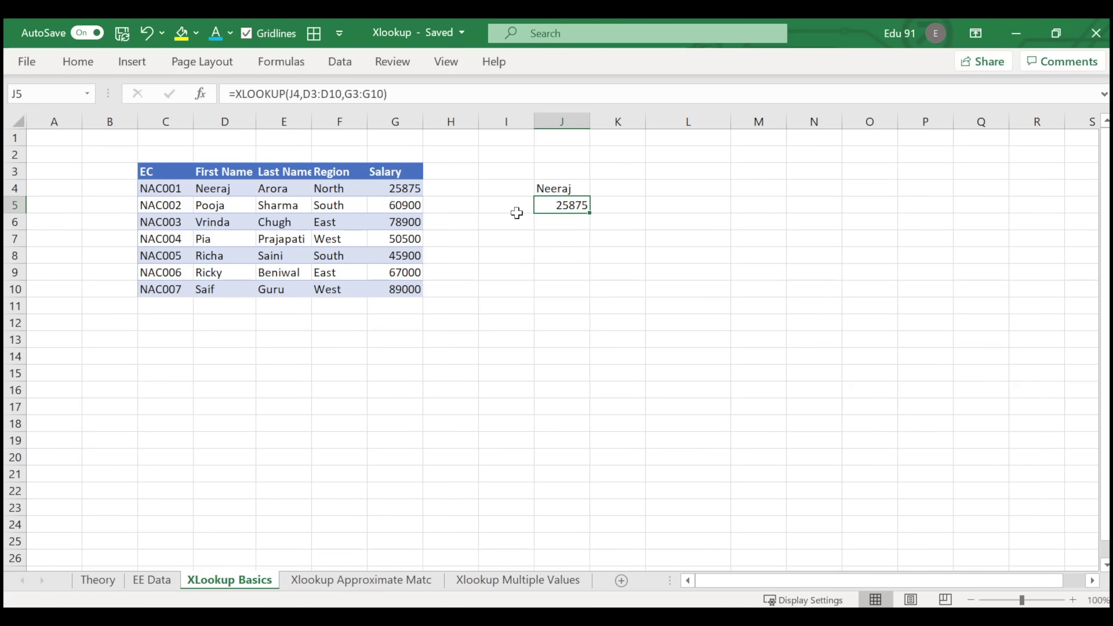
click(561, 253)
click(565, 240)
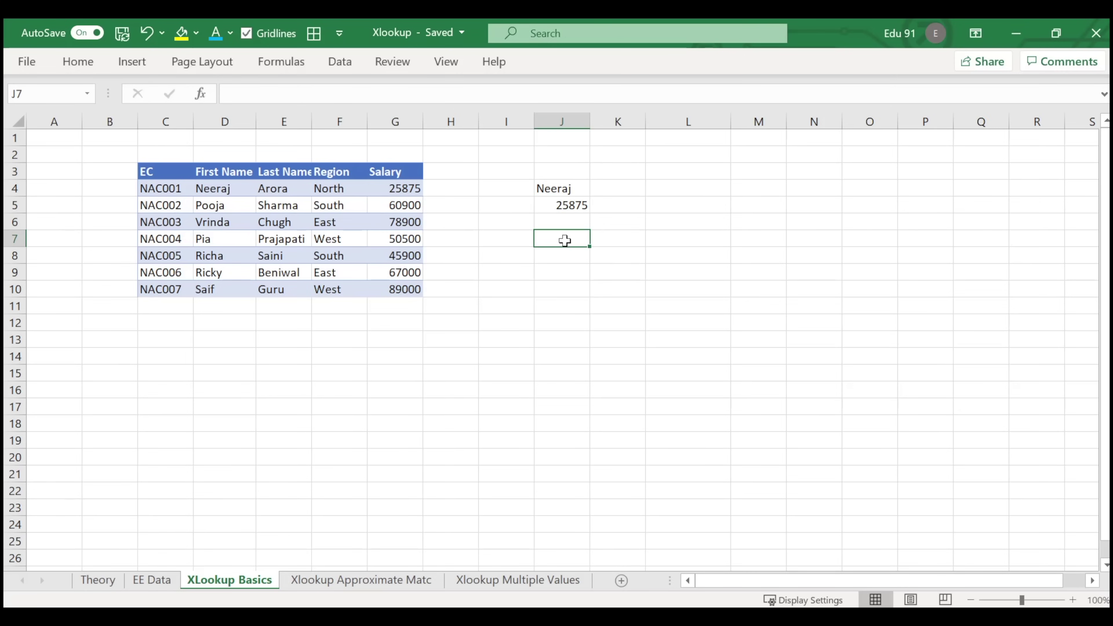
- Enter =VLOOKUP(J4,D4:G10,4,0) in J7, returning 25875
text(=vlo)
key(Tab)
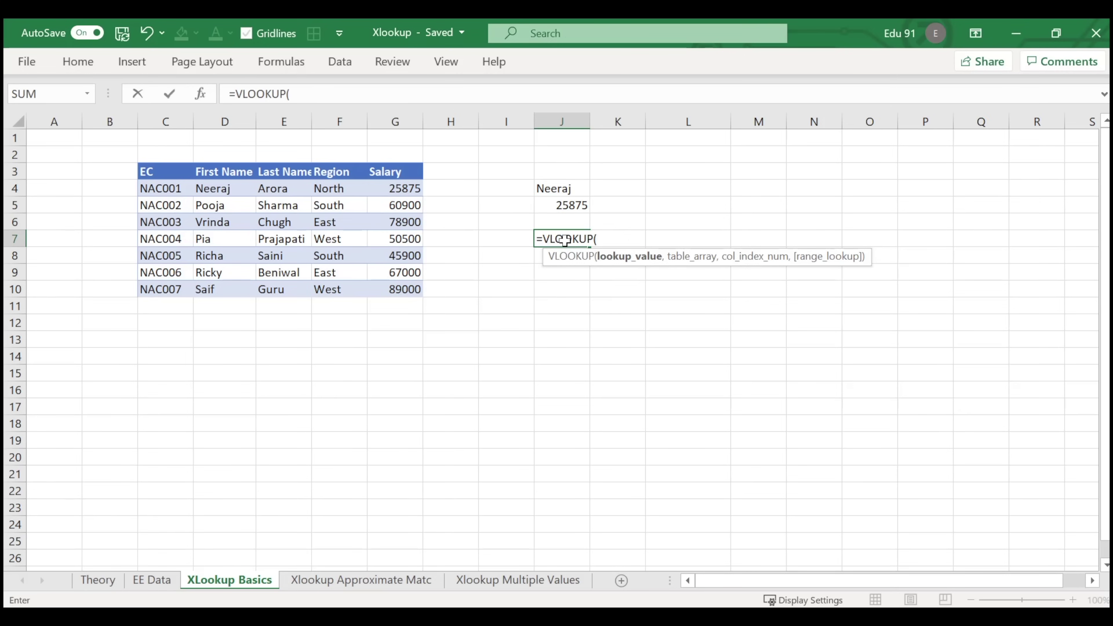
click(554, 189)
text(,)
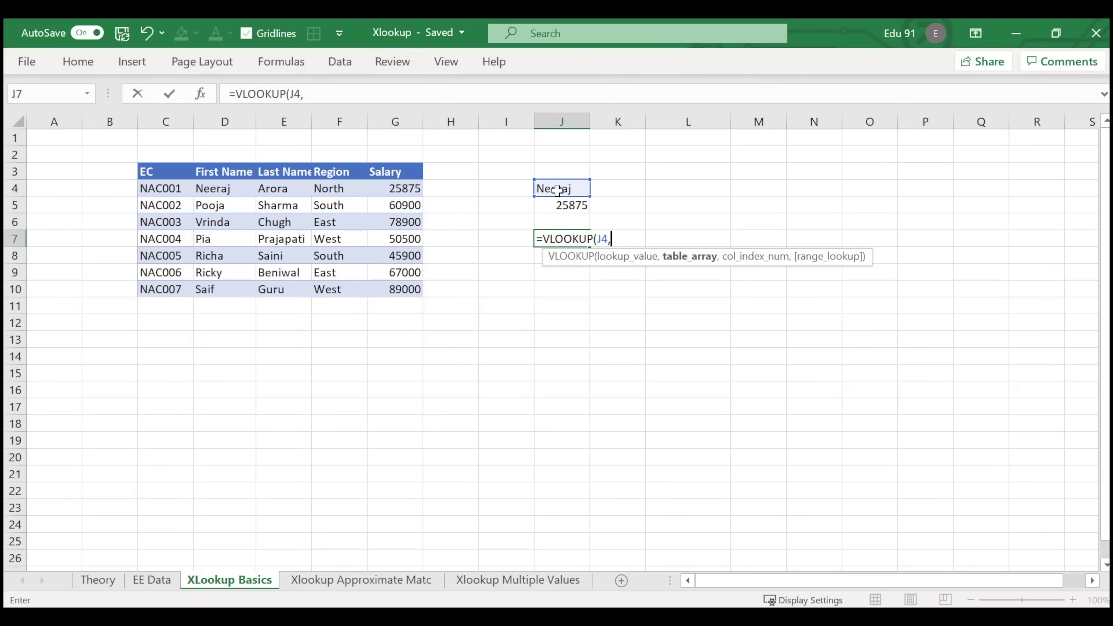
drag(221, 188, 403, 287)
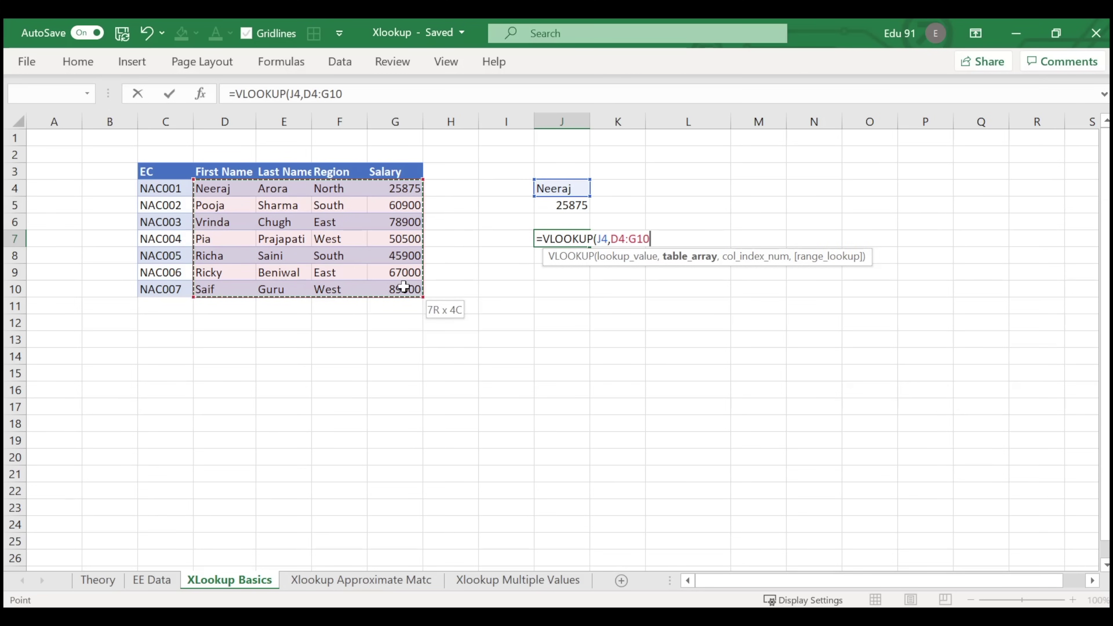
text(,4)
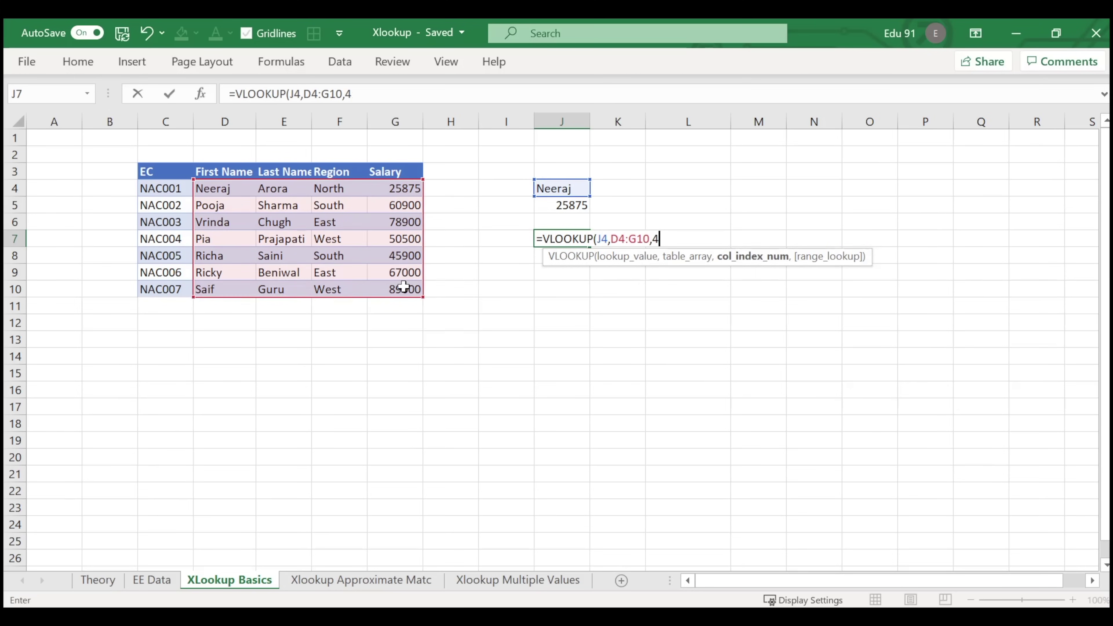
text(,)
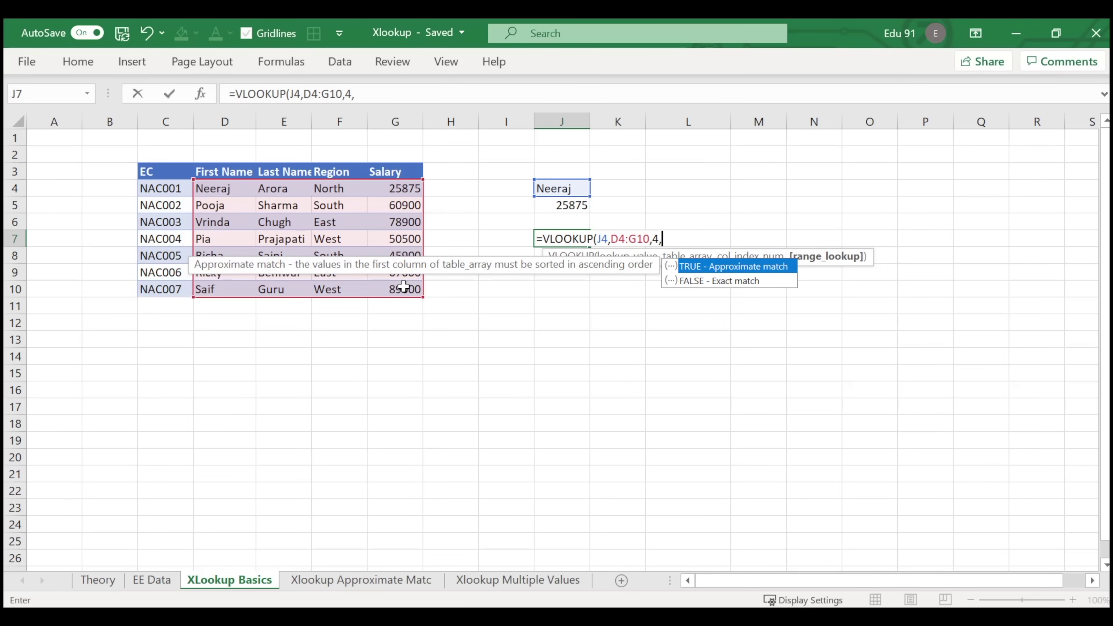
text(0)
text())
key(Return)
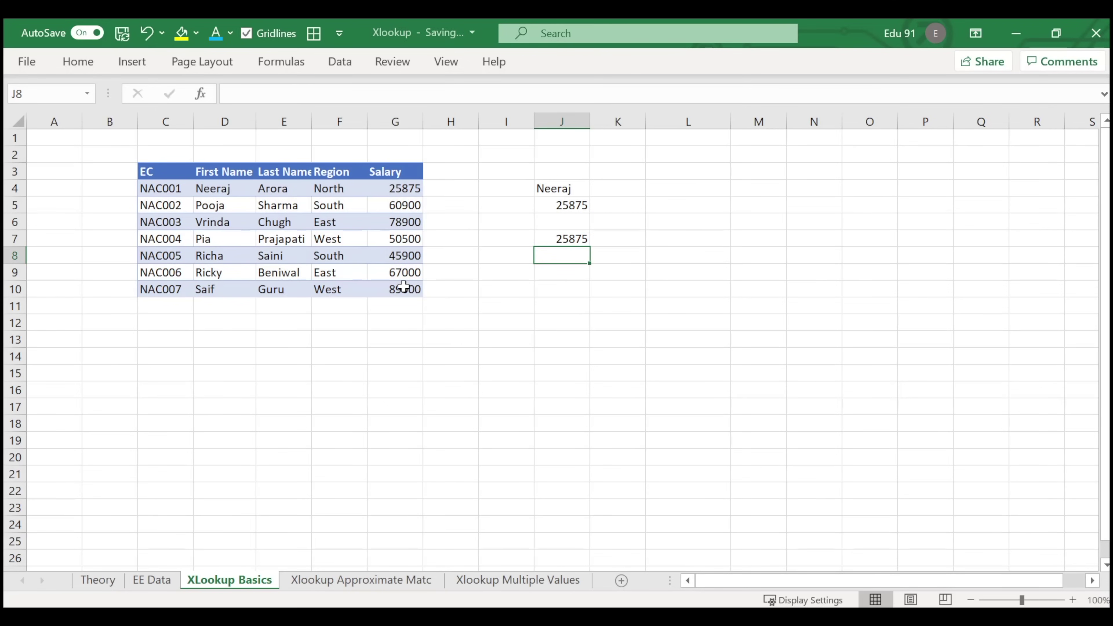
- Rewrite J5 as =XLOOKUP(J4,D4:D10,G4:G10), still returning 25875
click(555, 205)
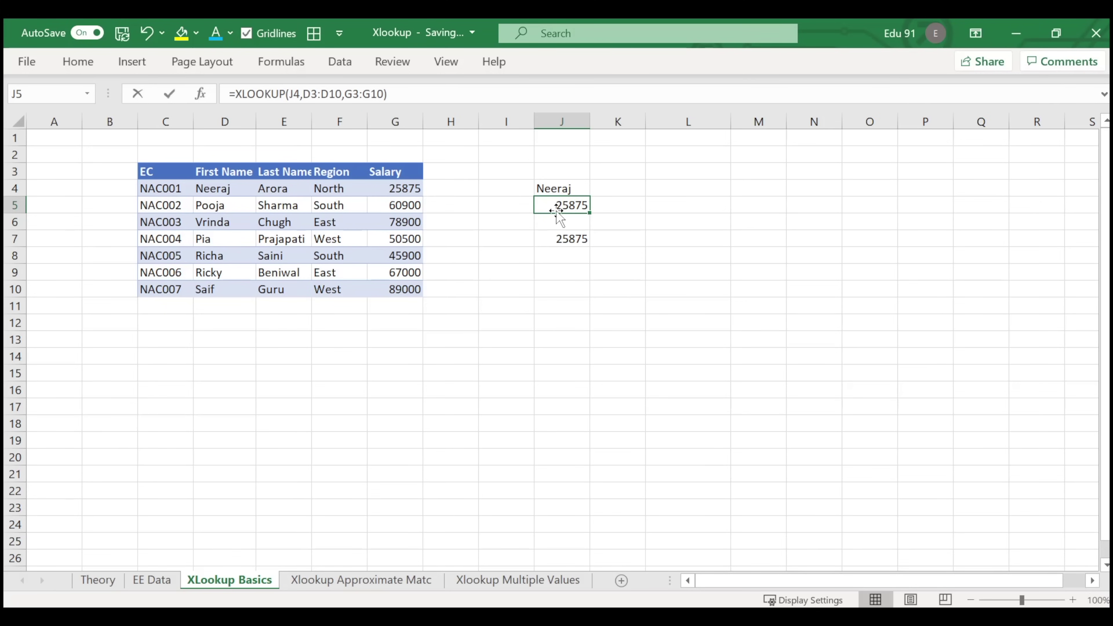
text(=xl)
key(Tab)
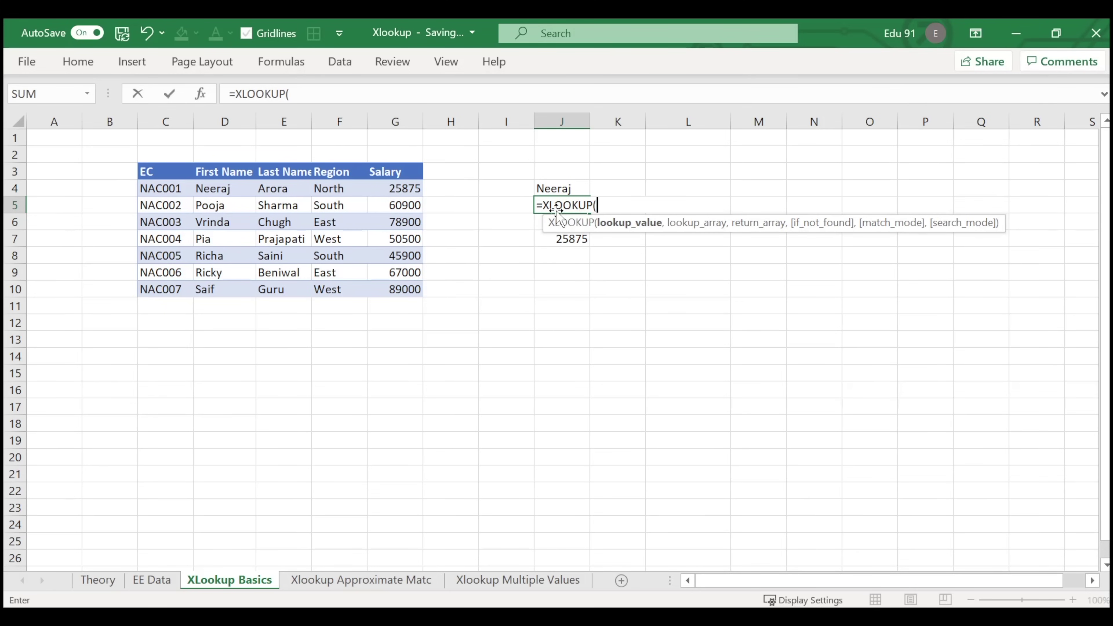
click(568, 188)
text(,)
drag(214, 186, 214, 285)
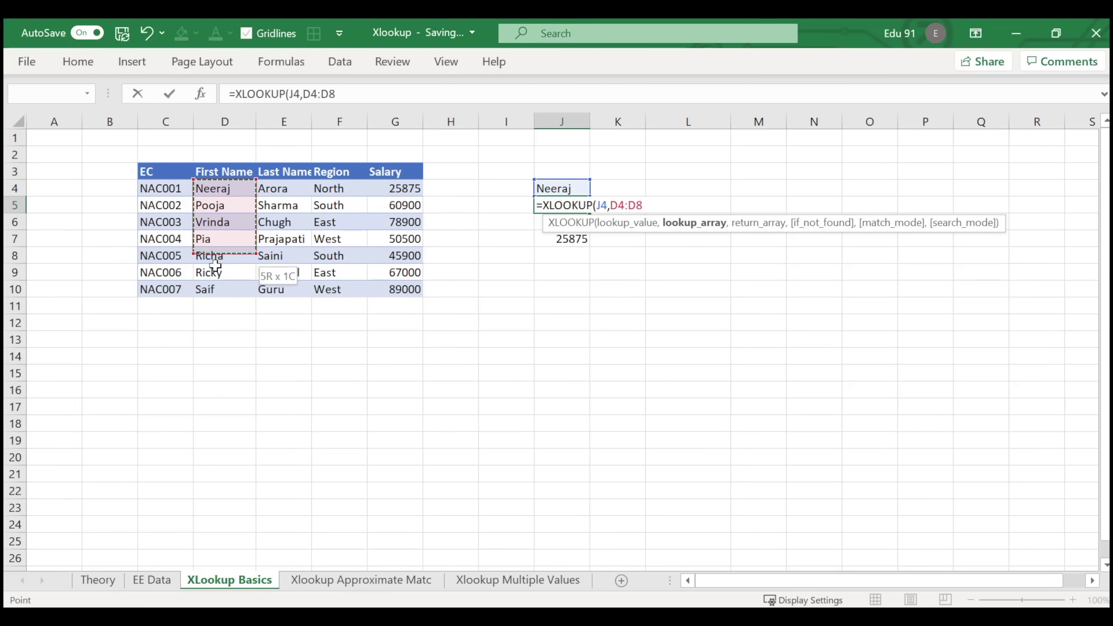
text(,)
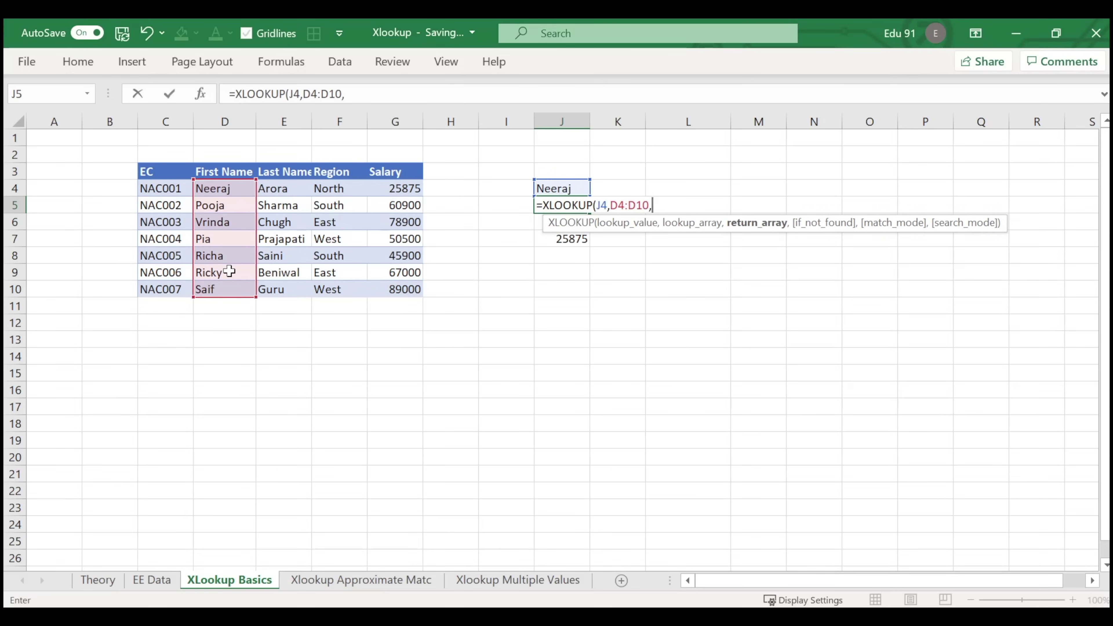
drag(392, 189, 390, 290)
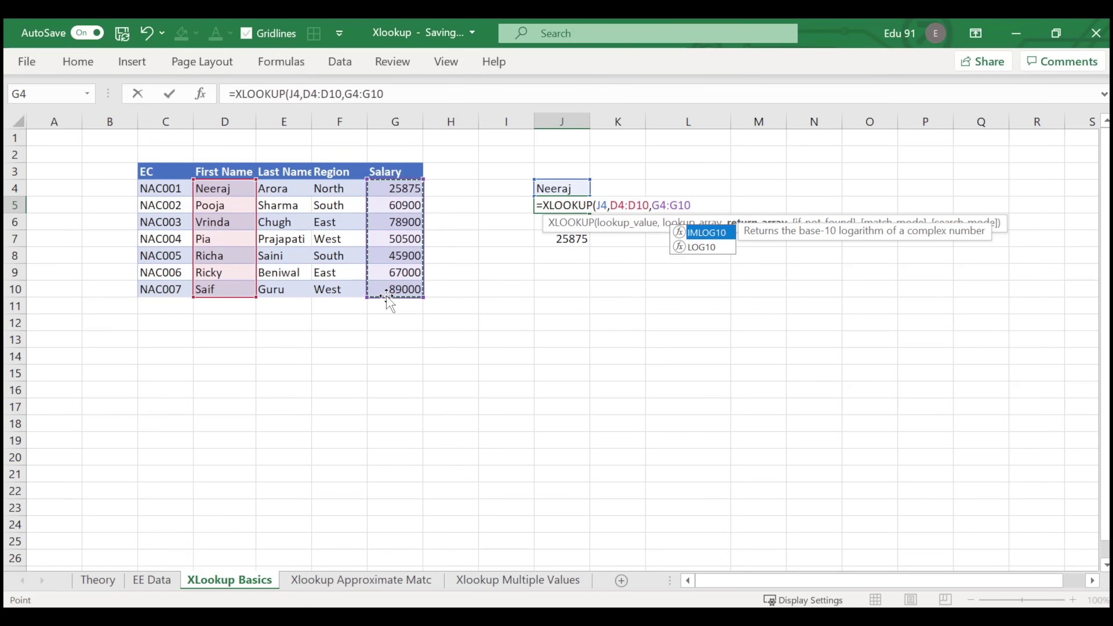
text())
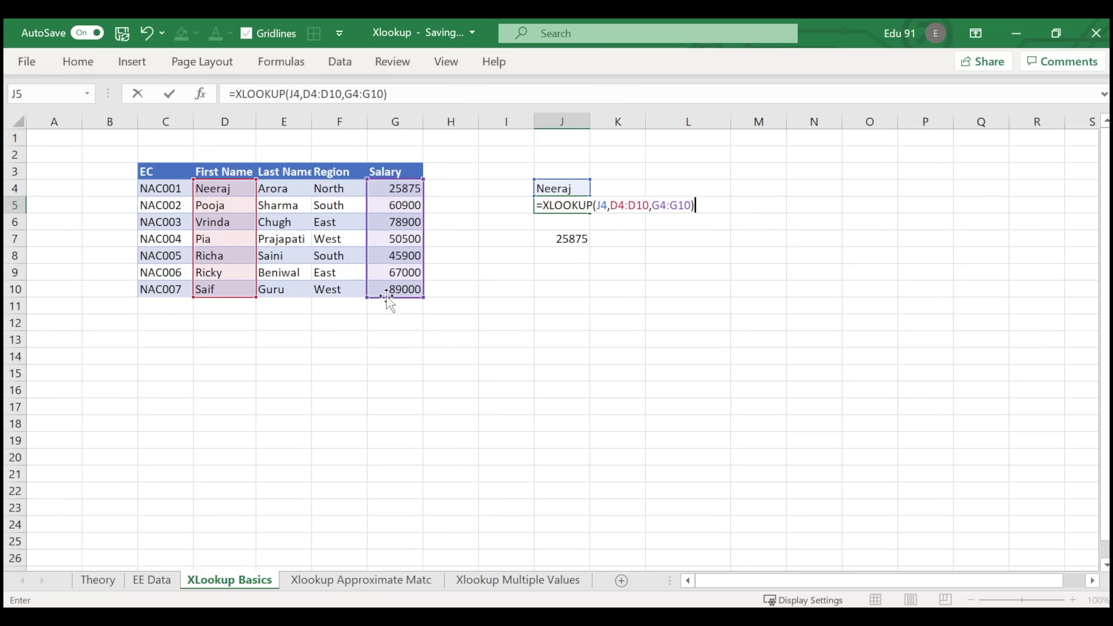
key(Return)
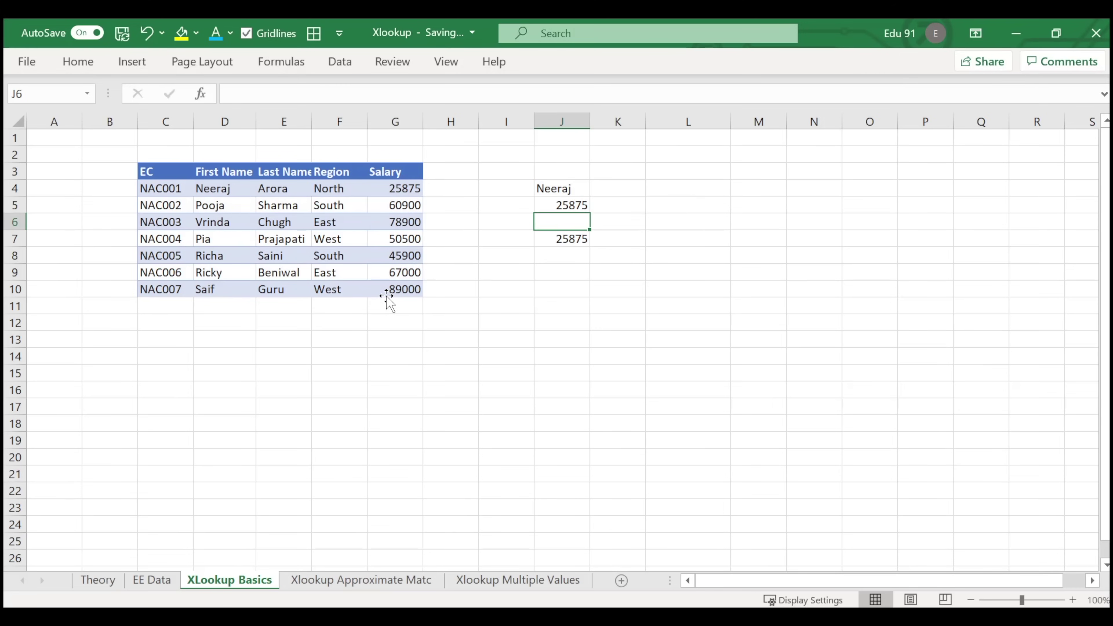
- Insert a blank column F before Region and confirm the VLOOKUP now shows North
click(345, 123)
right_click(346, 125)
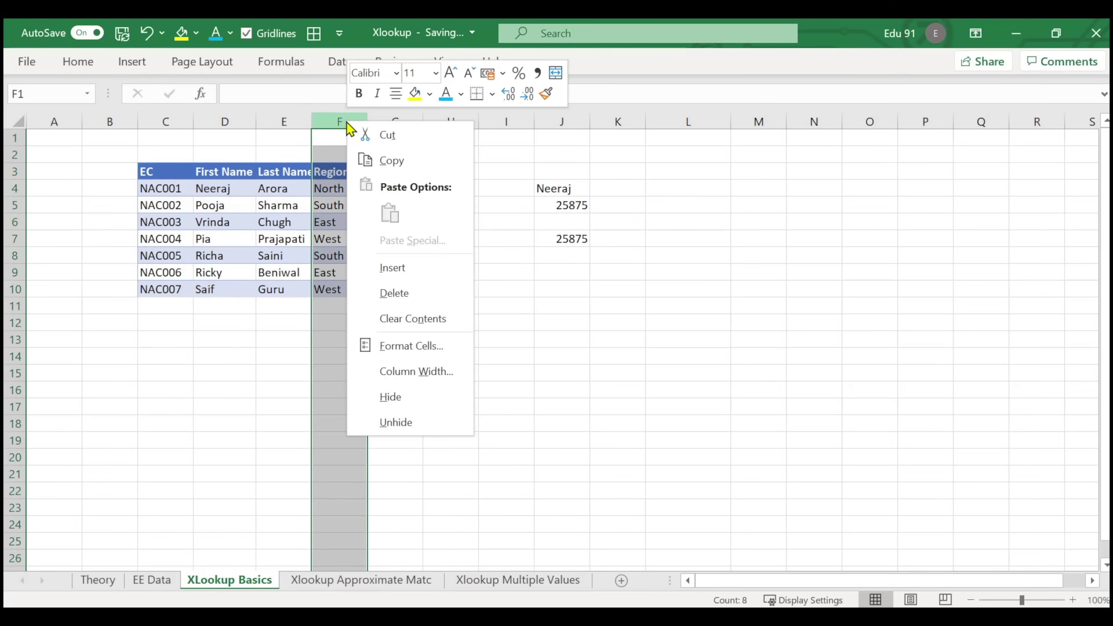
click(391, 268)
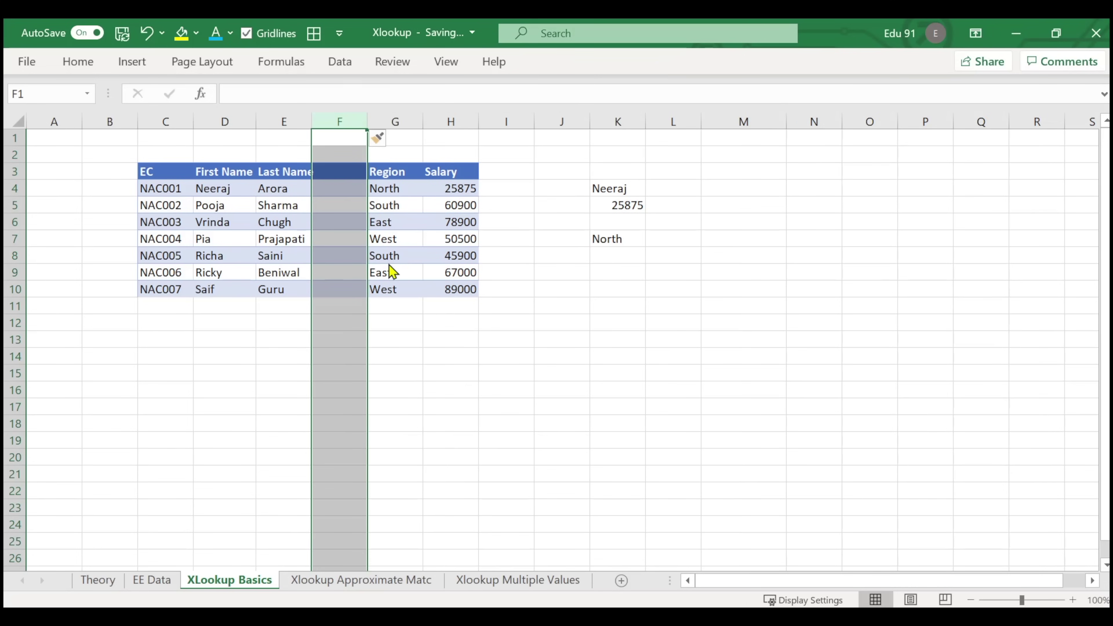
click(625, 241)
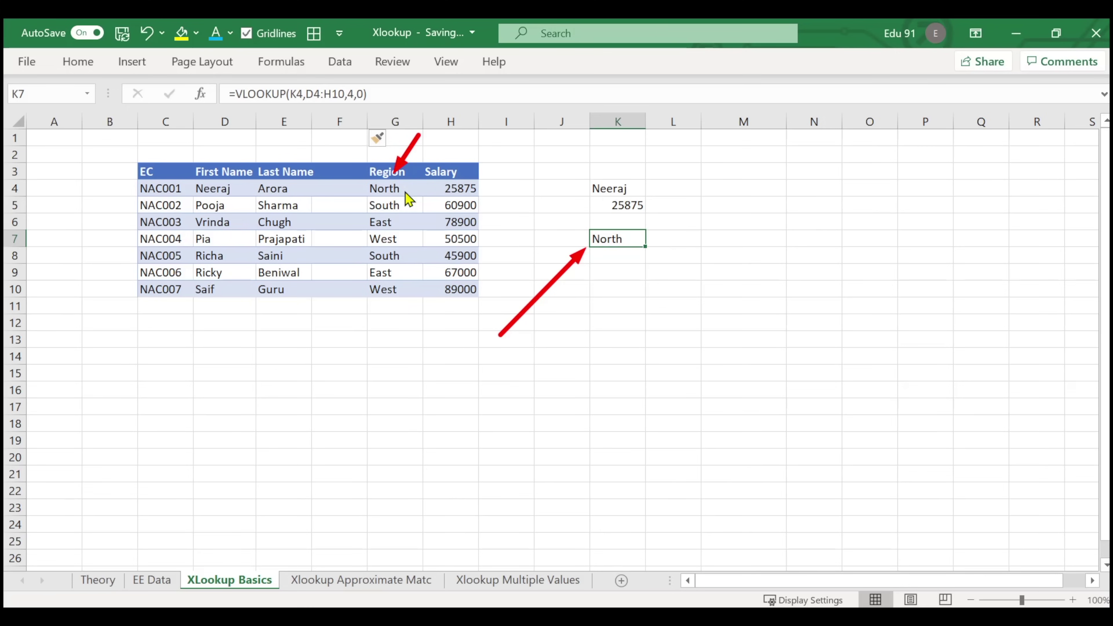
drag(532, 164, 612, 209)
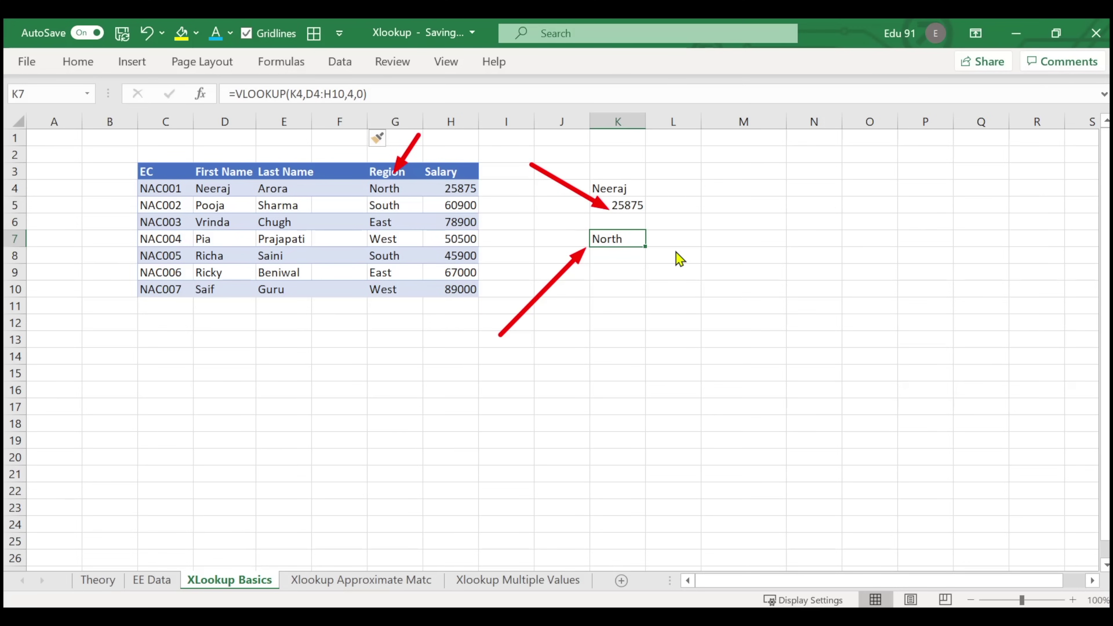
key(Escape)
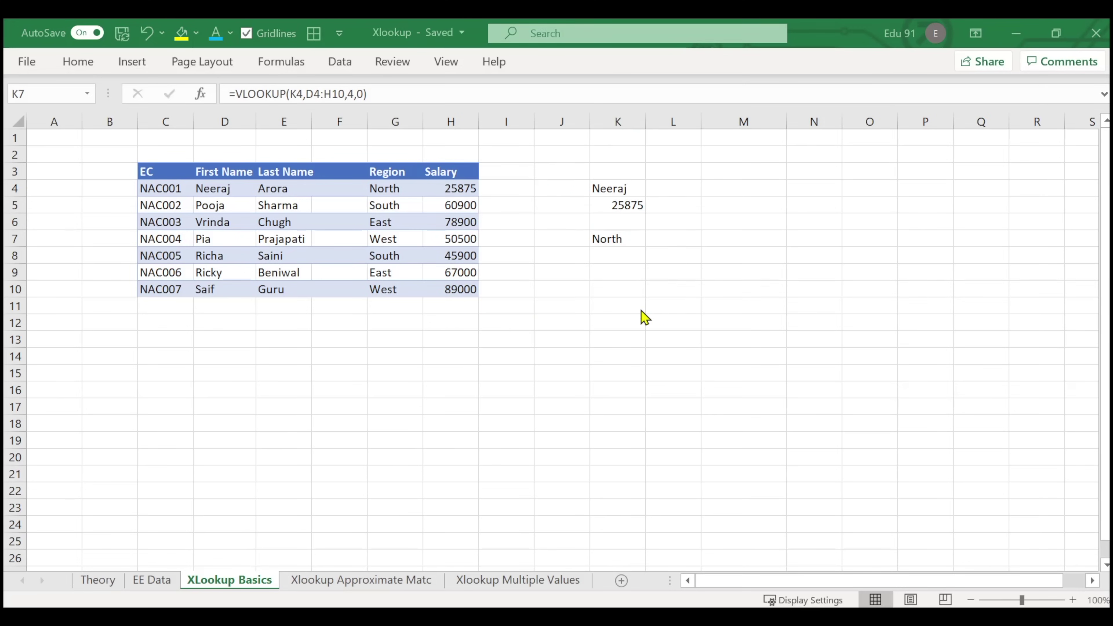
- On the Theory sheet, go over the no-column-number, add/delete-columns and exact-match advantages, then return to XLookup Basics
click(97, 579)
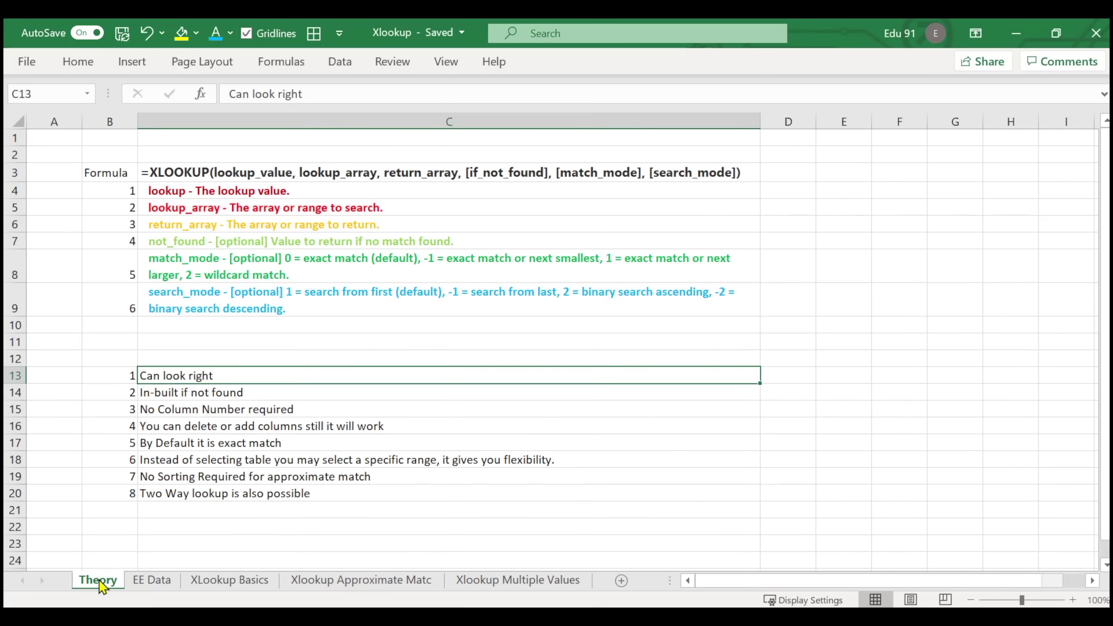
click(287, 425)
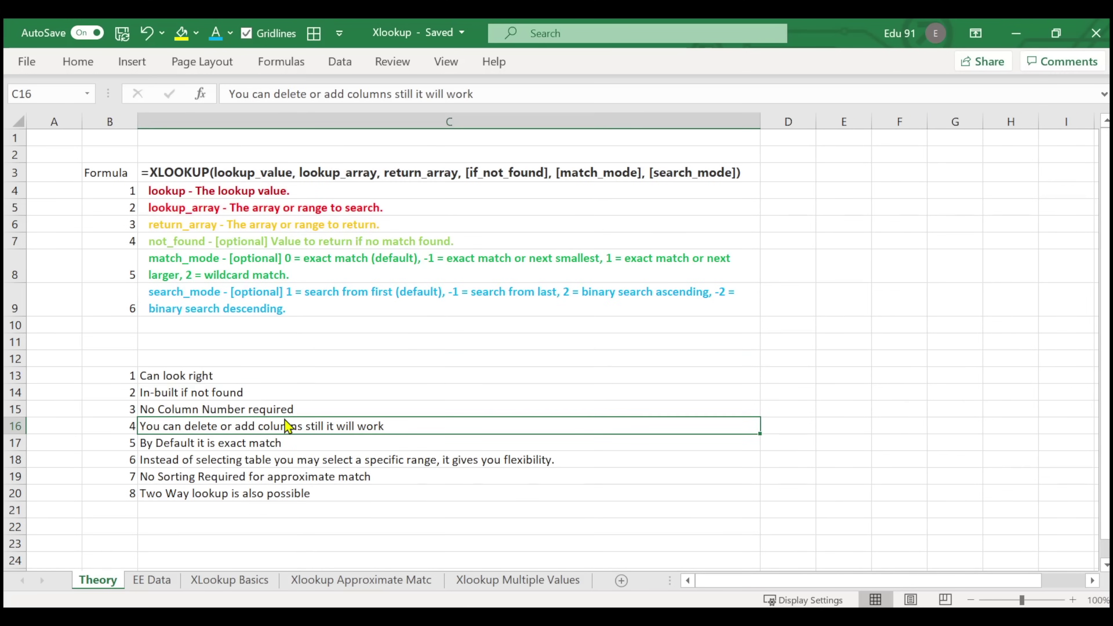
click(287, 412)
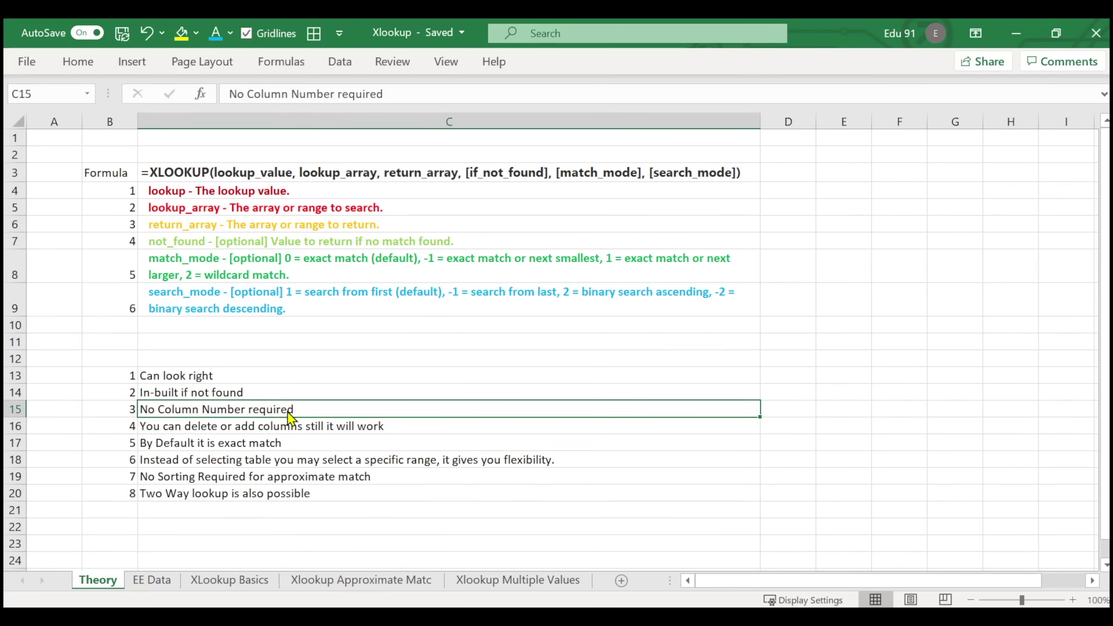
click(284, 430)
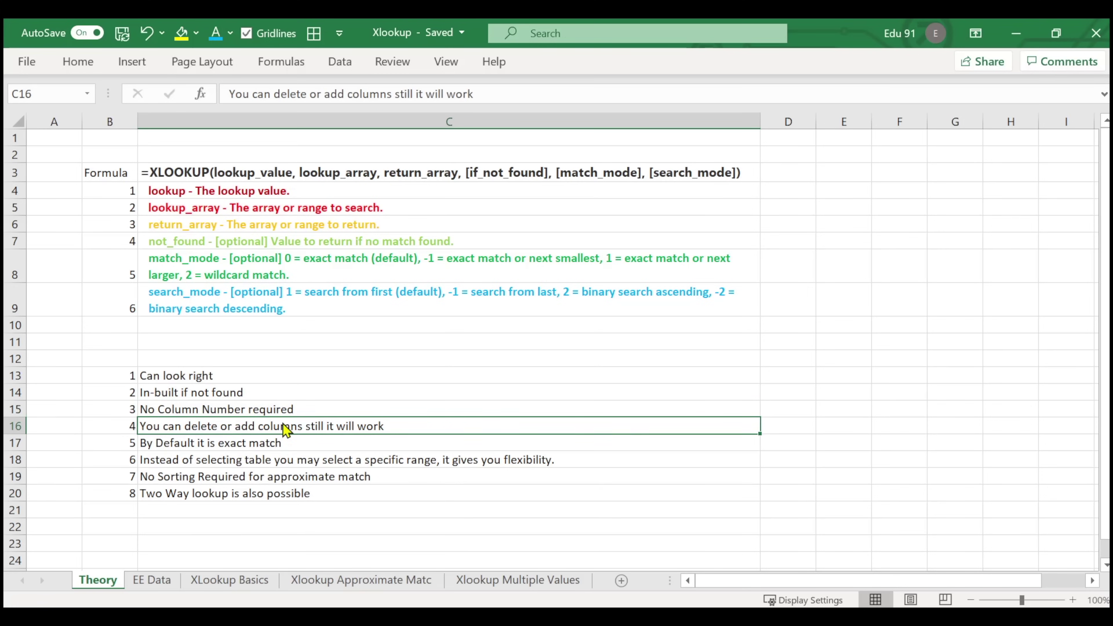
click(271, 447)
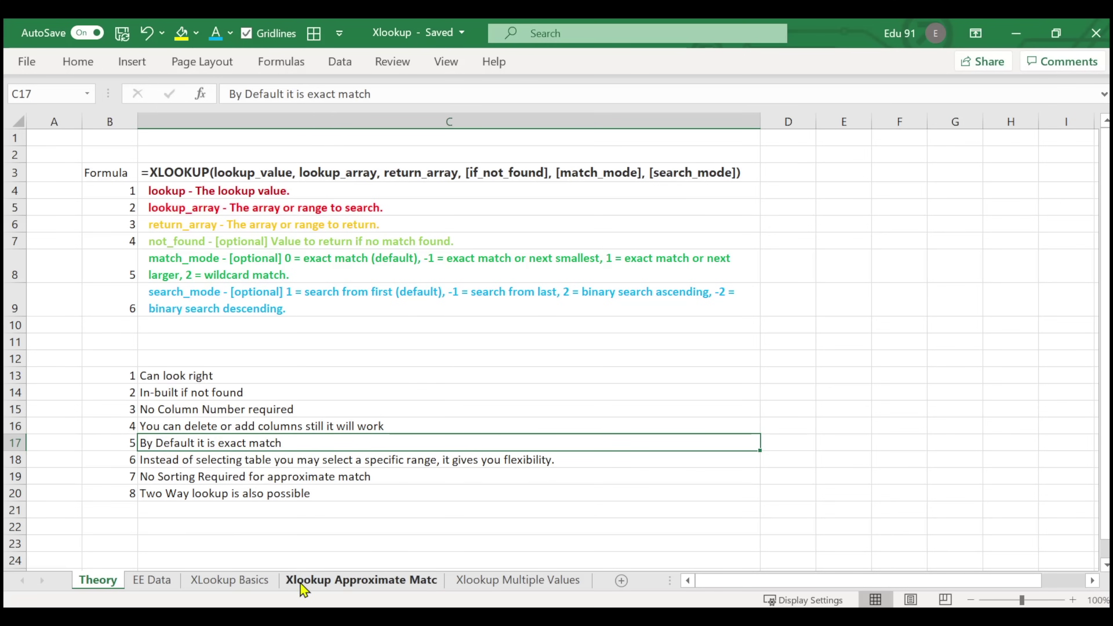
click(251, 581)
- Clear the old lookup cells K4:K7 and enter Neeraj as the name in K4
click(615, 191)
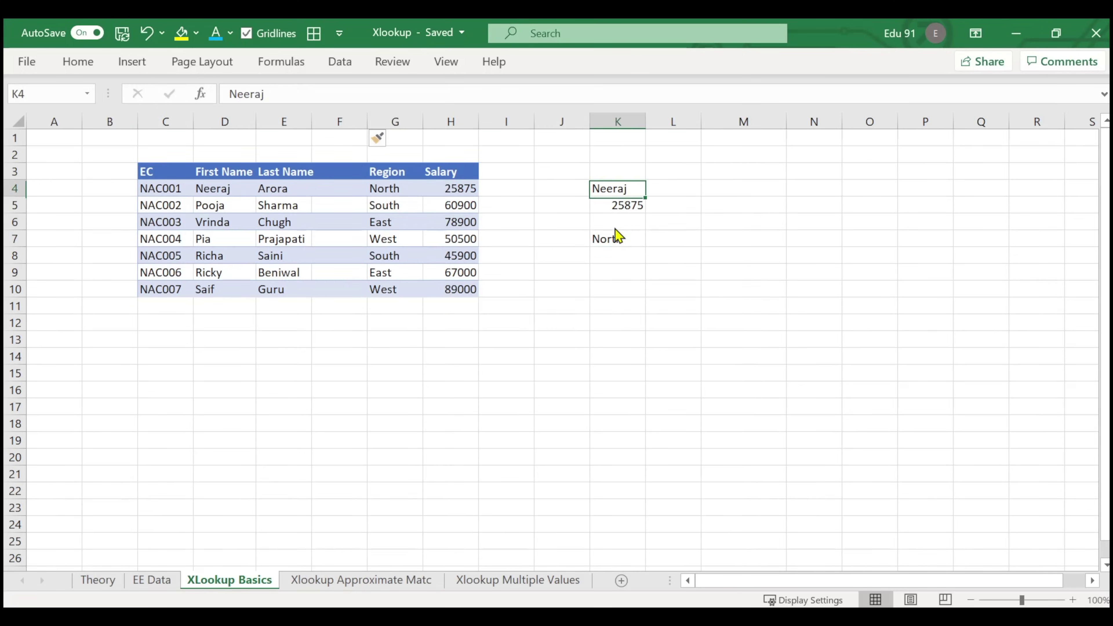
shift+click(615, 237)
key(Delete)
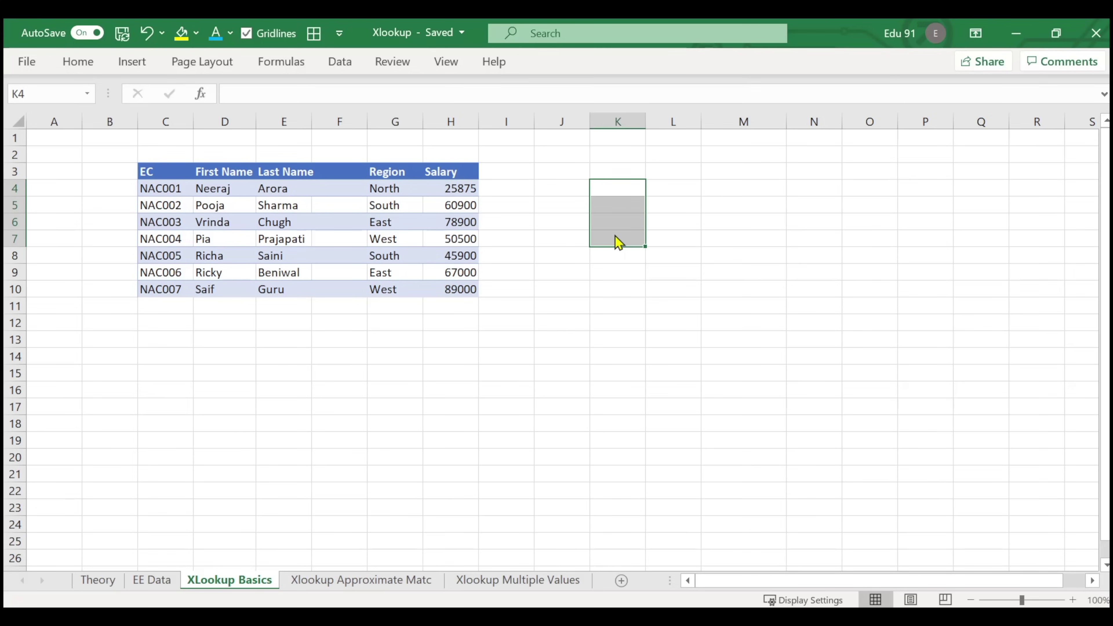
click(629, 309)
click(608, 192)
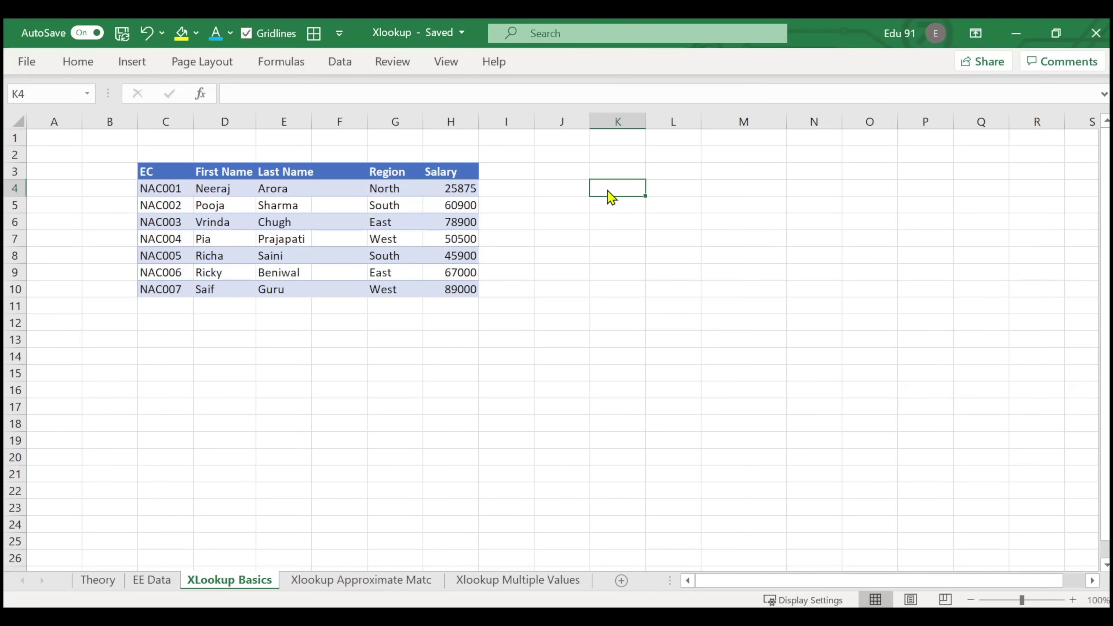
text(Neeraj)
key(Return)
- Build =XLOOKUP(K4,D4:D10,H4:H10,"" in K5, looking up first names and returning salaries
text(=xloo)
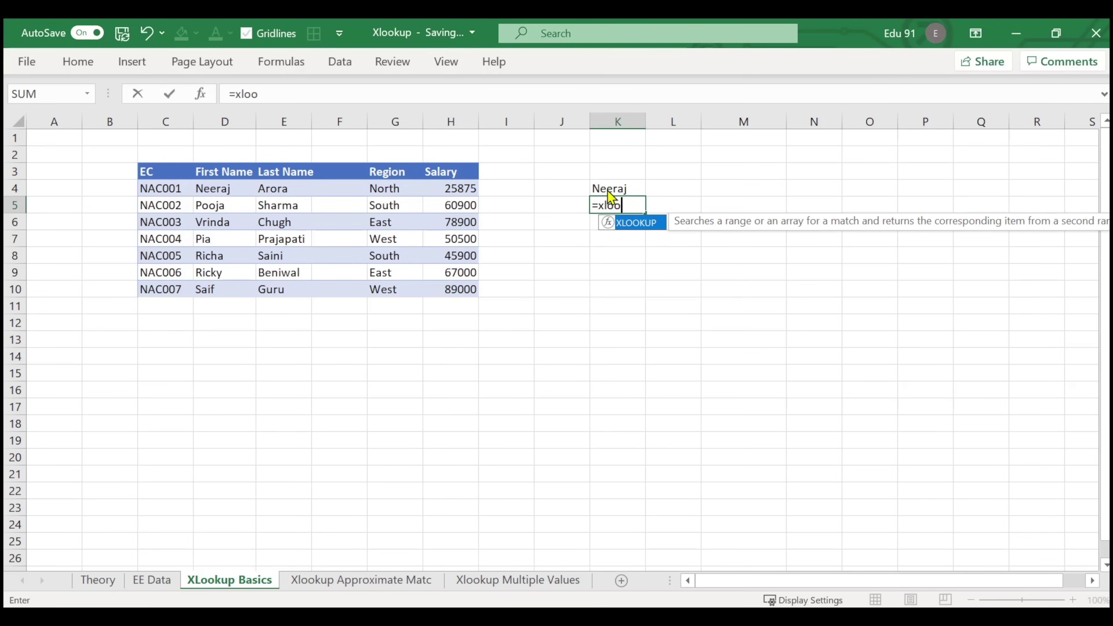
key(Tab)
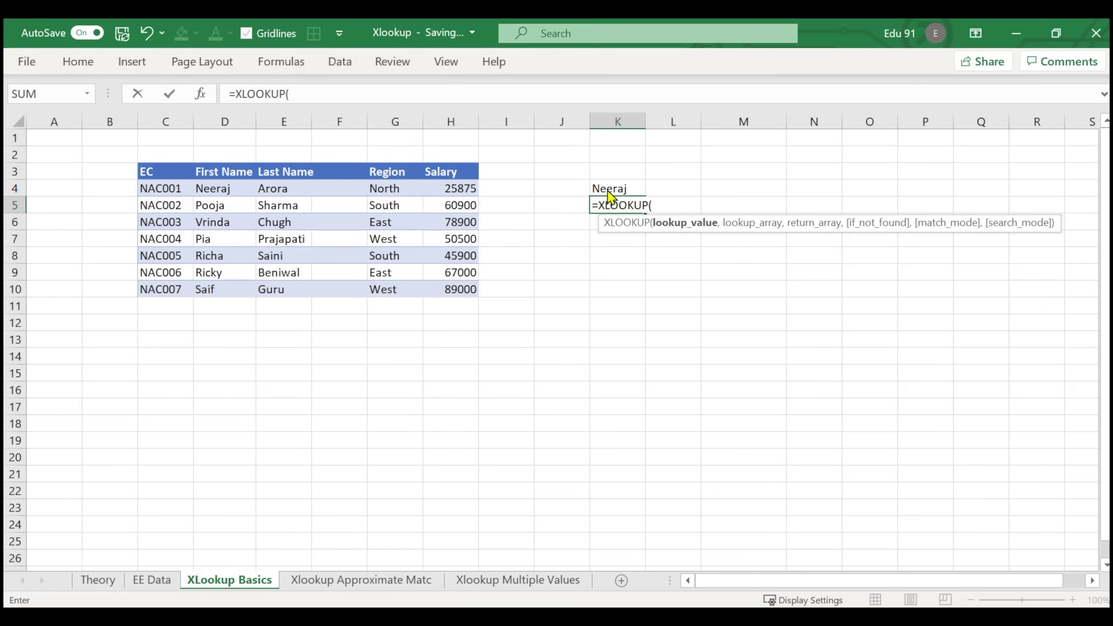
drag(212, 194, 212, 274)
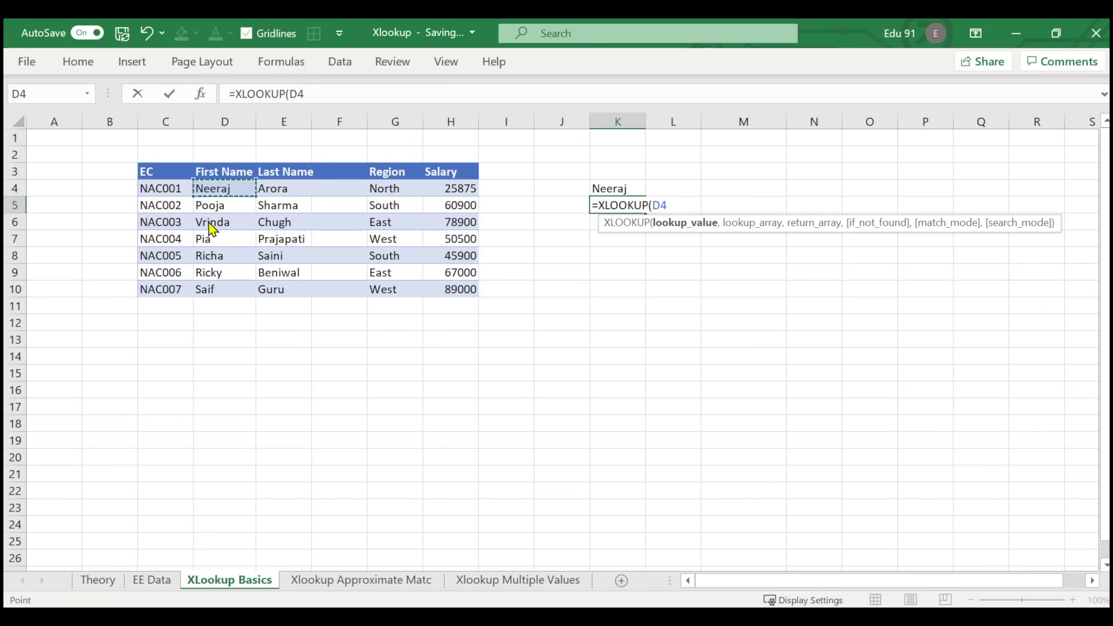
key(Escape)
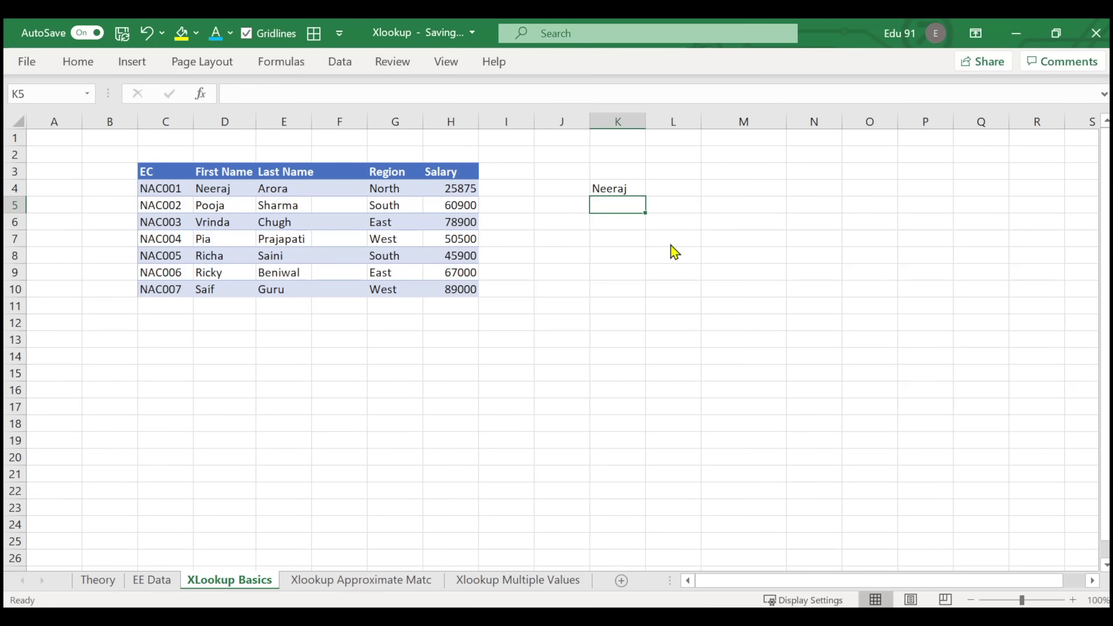
text(=xloo)
key(Tab)
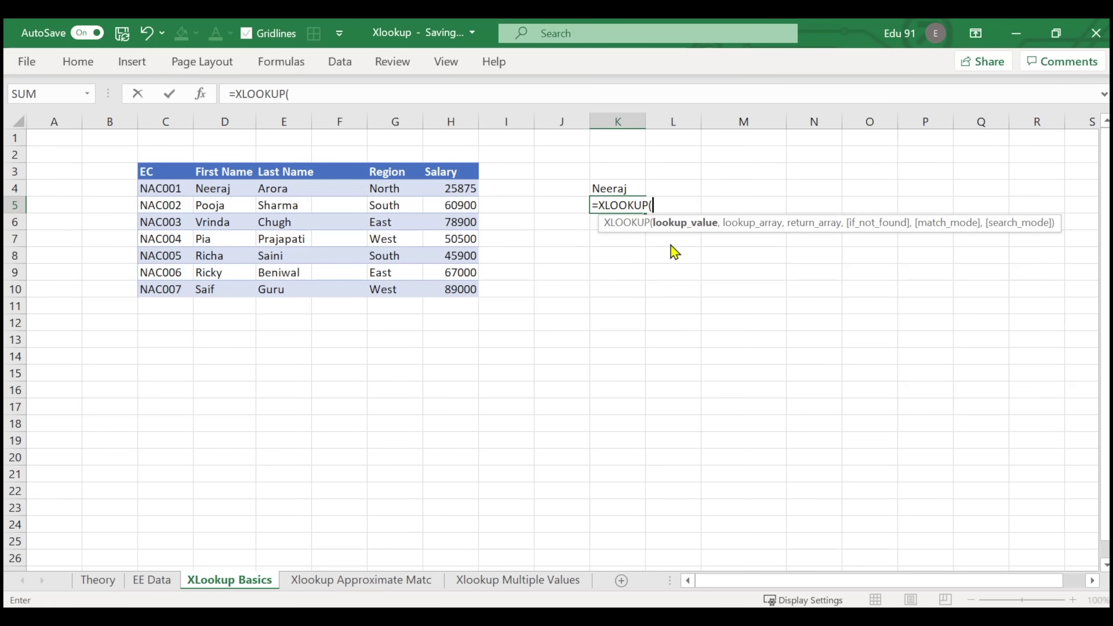
click(612, 191)
text(,)
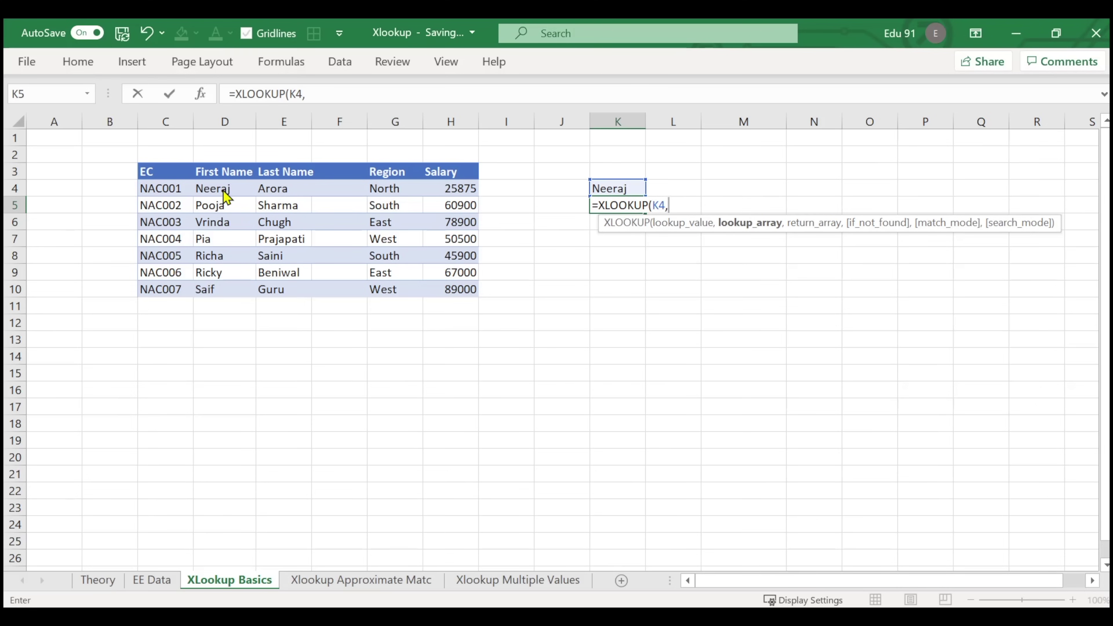
drag(221, 191, 213, 289)
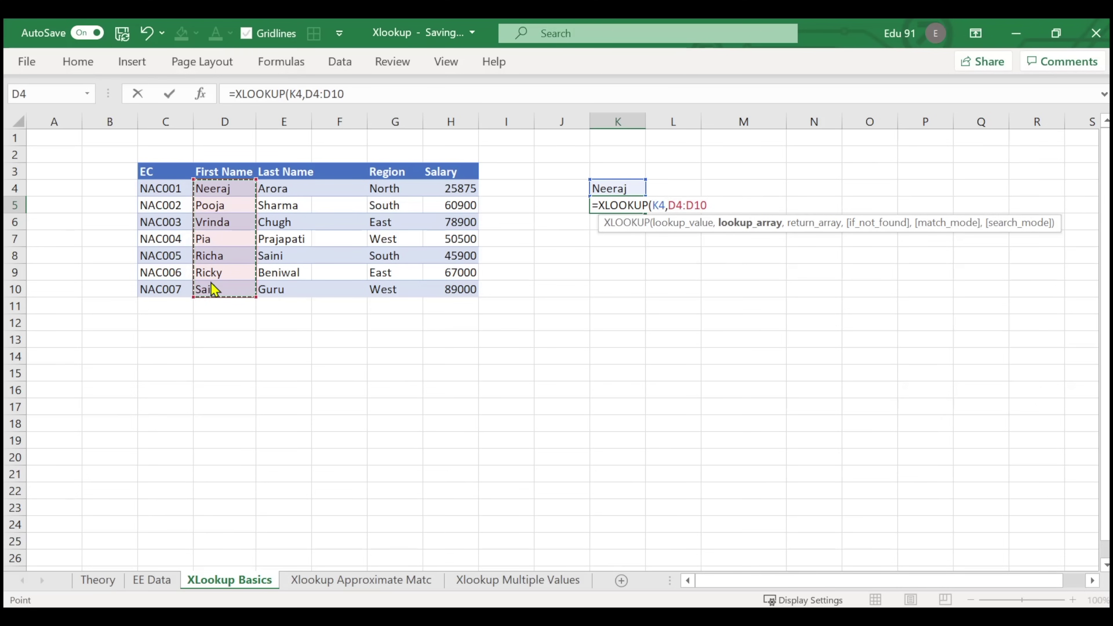
text(,)
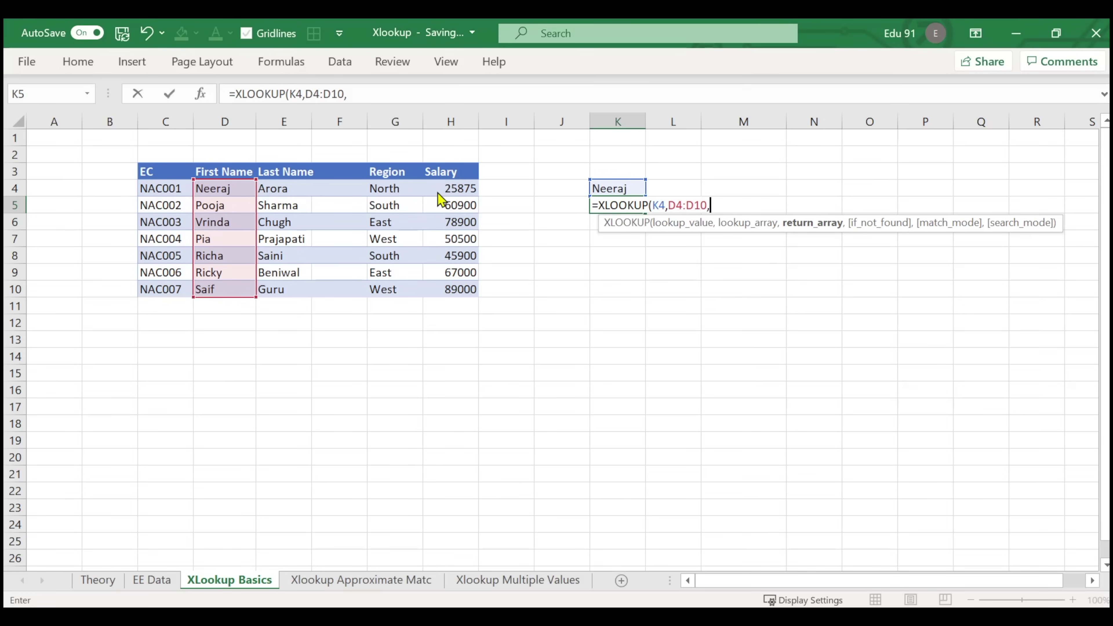
drag(449, 189, 447, 291)
text(,)
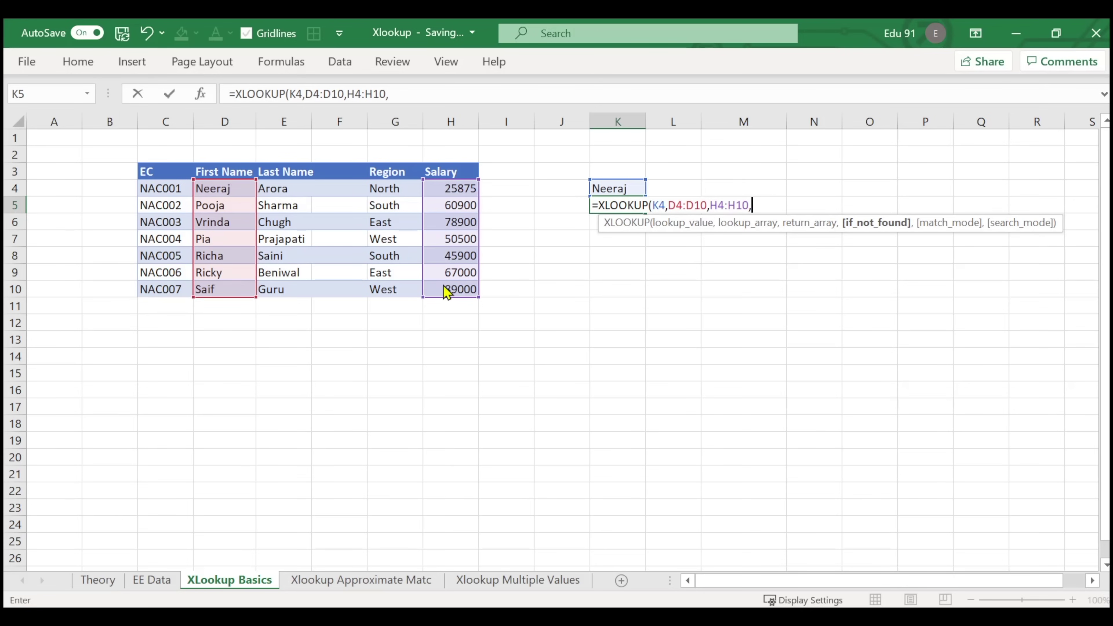
text("")
- Add "Data Not Available" as the not-found message and commit the K5 formula
click(420, 92)
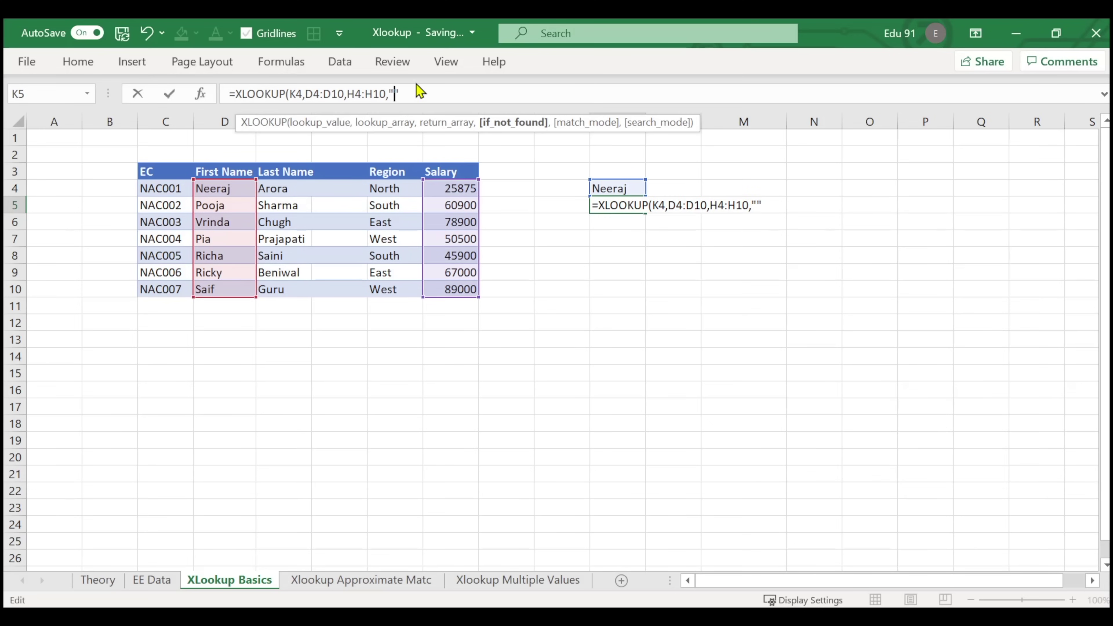
text(Data Not Availabale)
key(BackSpace)
key(BackSpace)
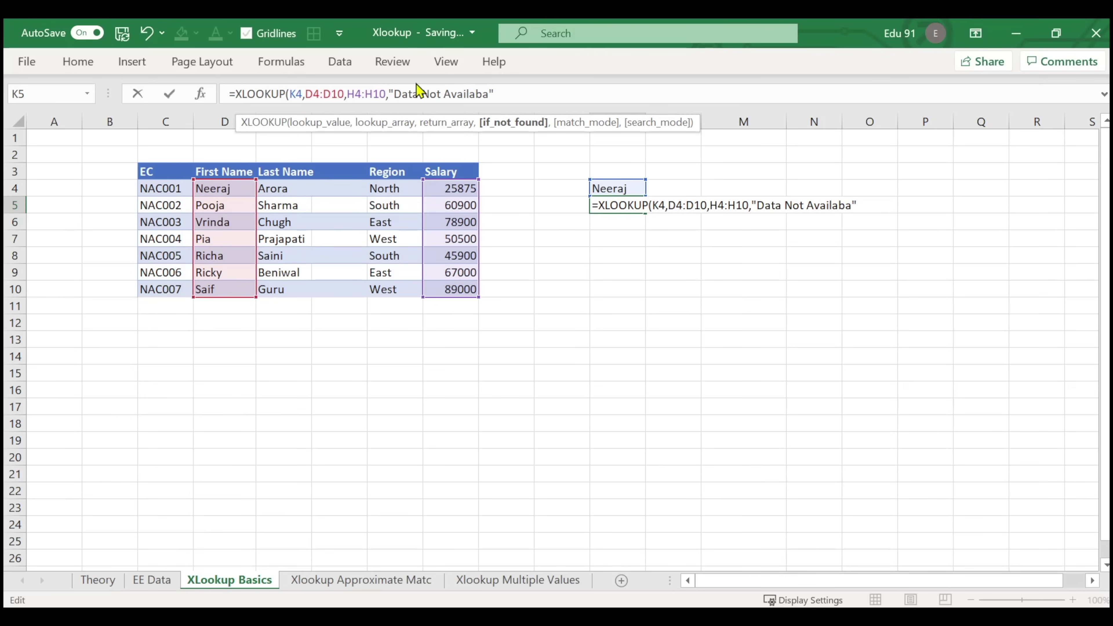
key(BackSpace)
text(le)
text())
key(Return)
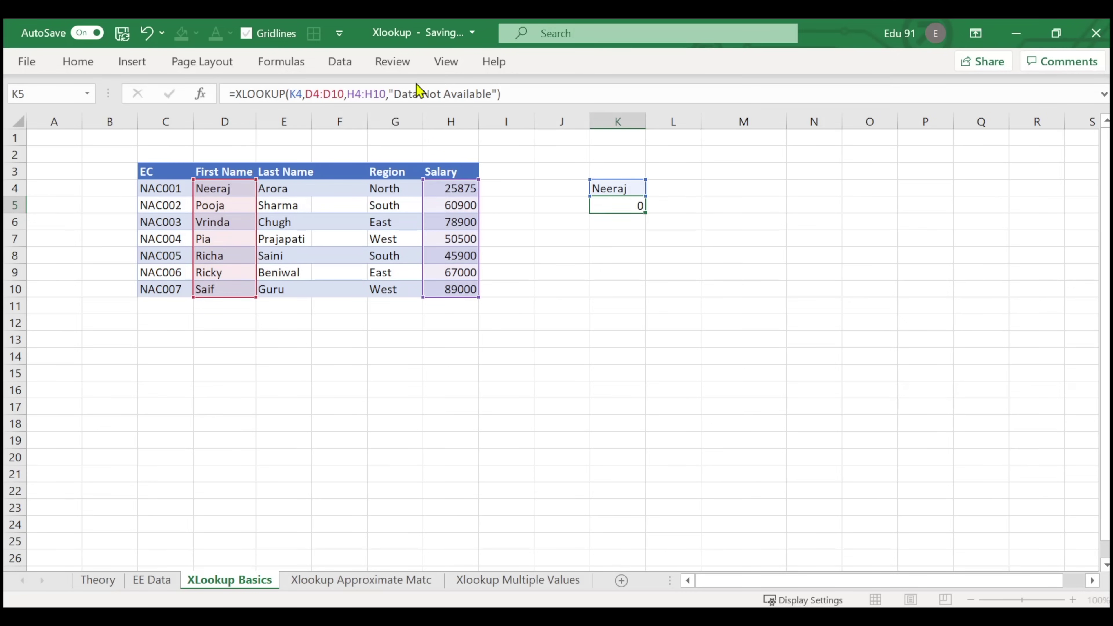
key(Up)
key(Up)
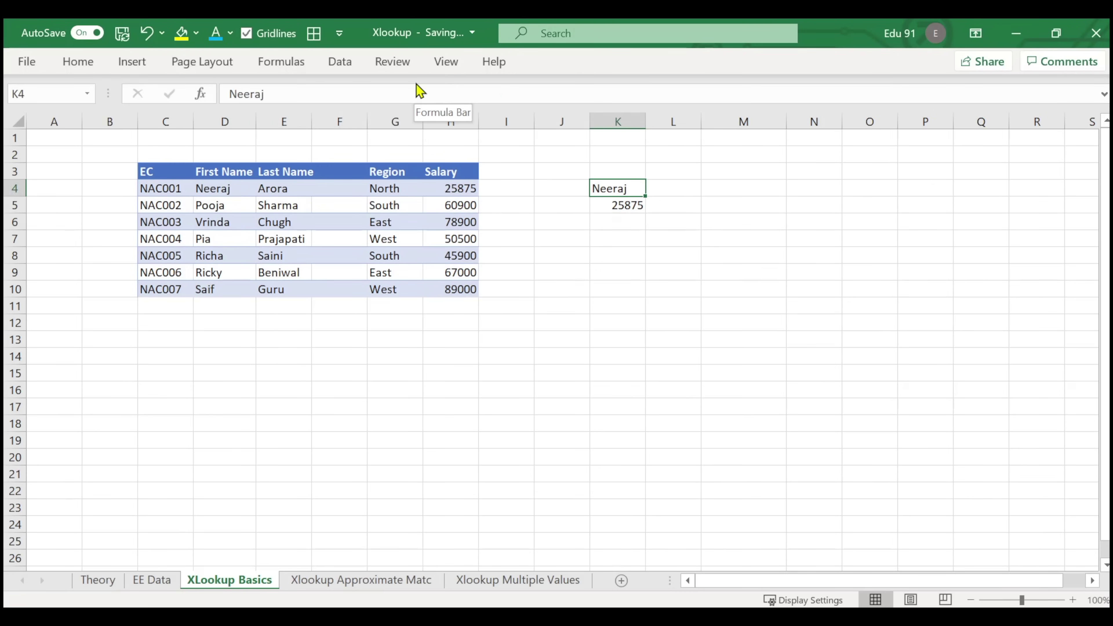
- Enter Vinay in K4 so K5 displays Data Not Available, then highlight the table and lookup cells
text(Vinay)
key(Return)
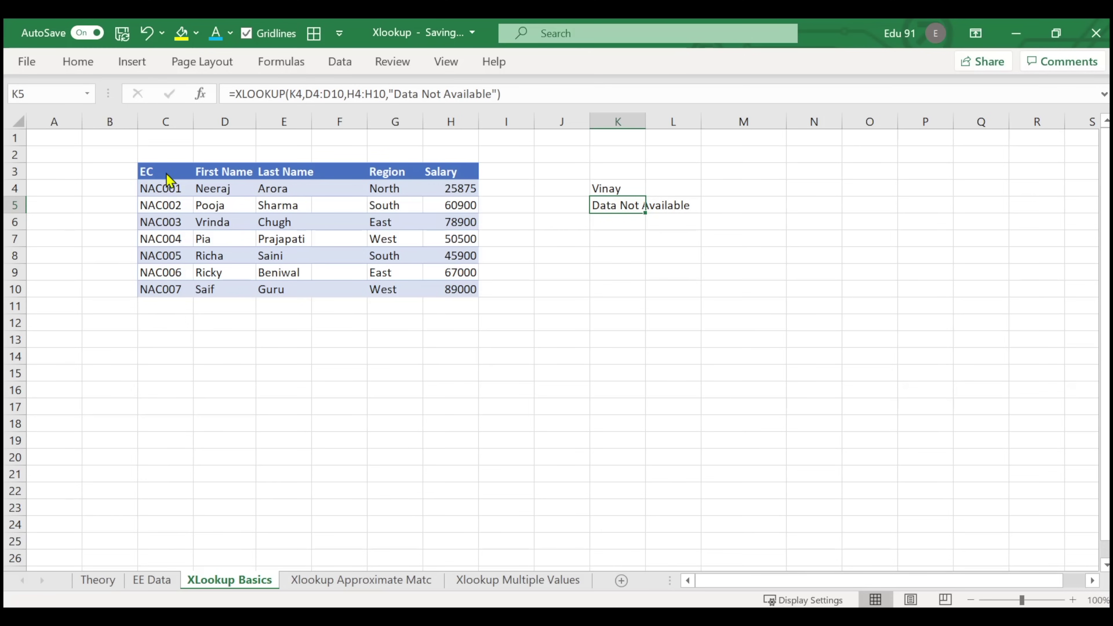
drag(192, 181, 239, 308)
drag(587, 192, 701, 230)
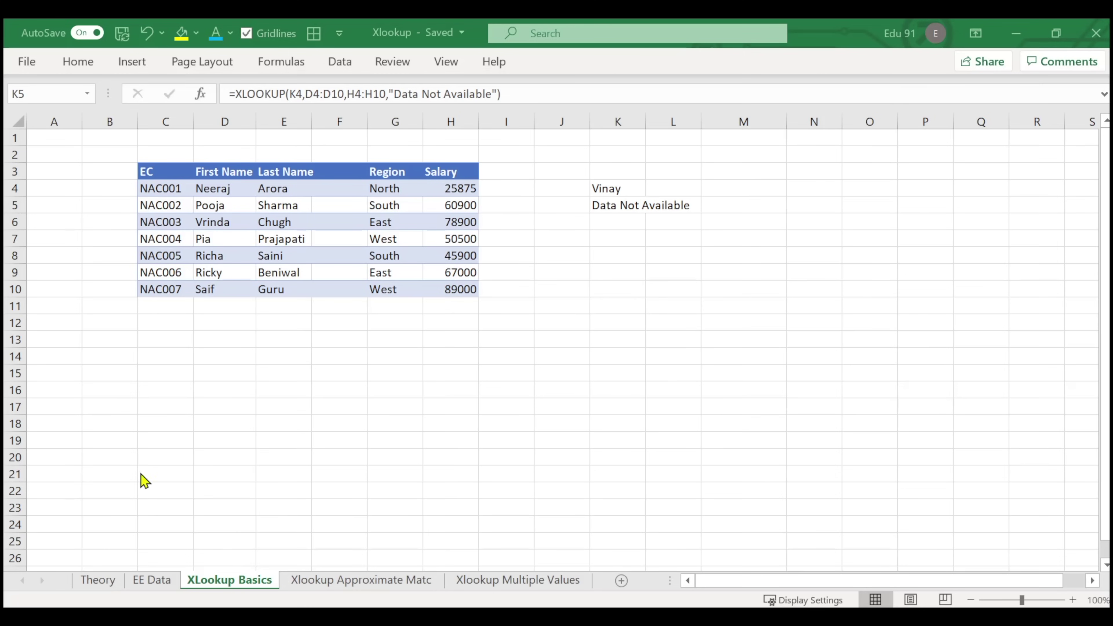
key(Escape)
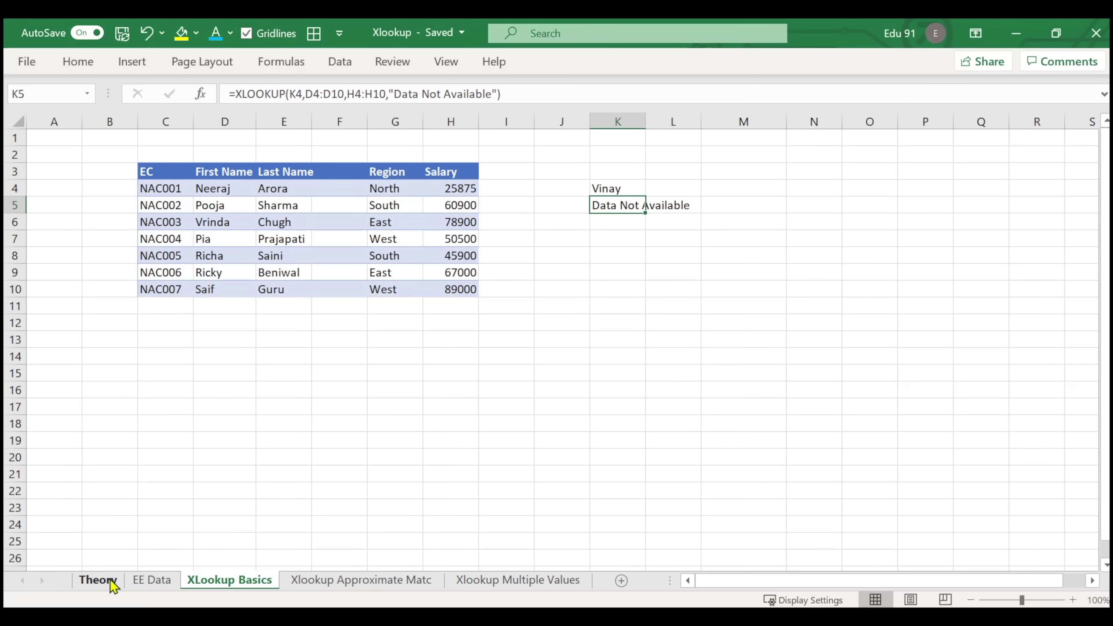
- Walk through the Theory sheet's XLOOKUP advantages, undoing a stray strikethrough, then open Xlookup Approximate Match
click(97, 580)
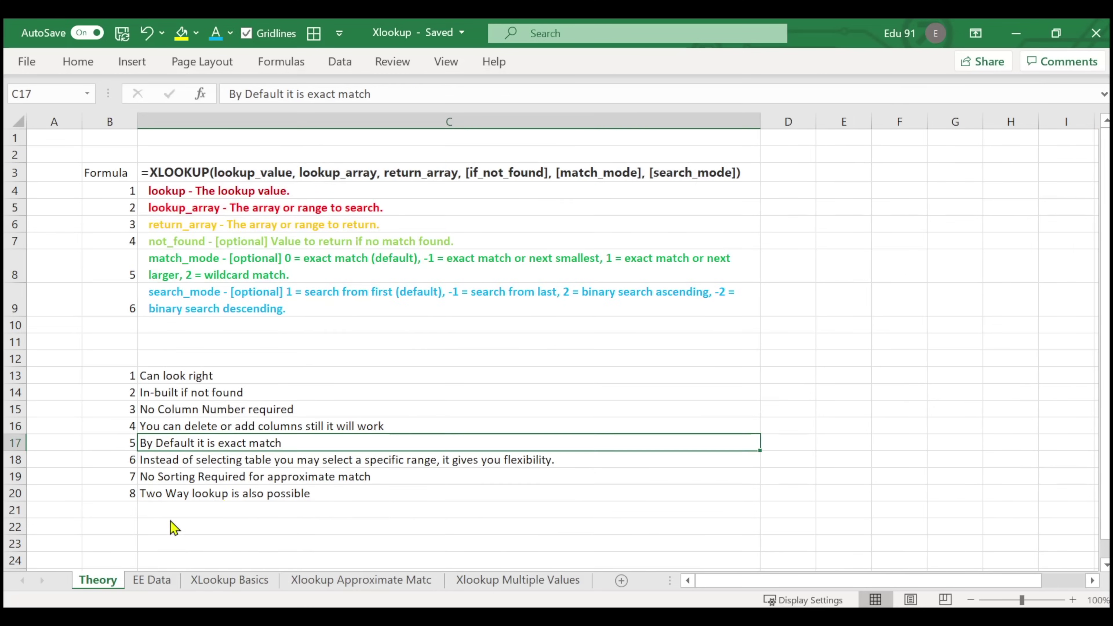
click(258, 464)
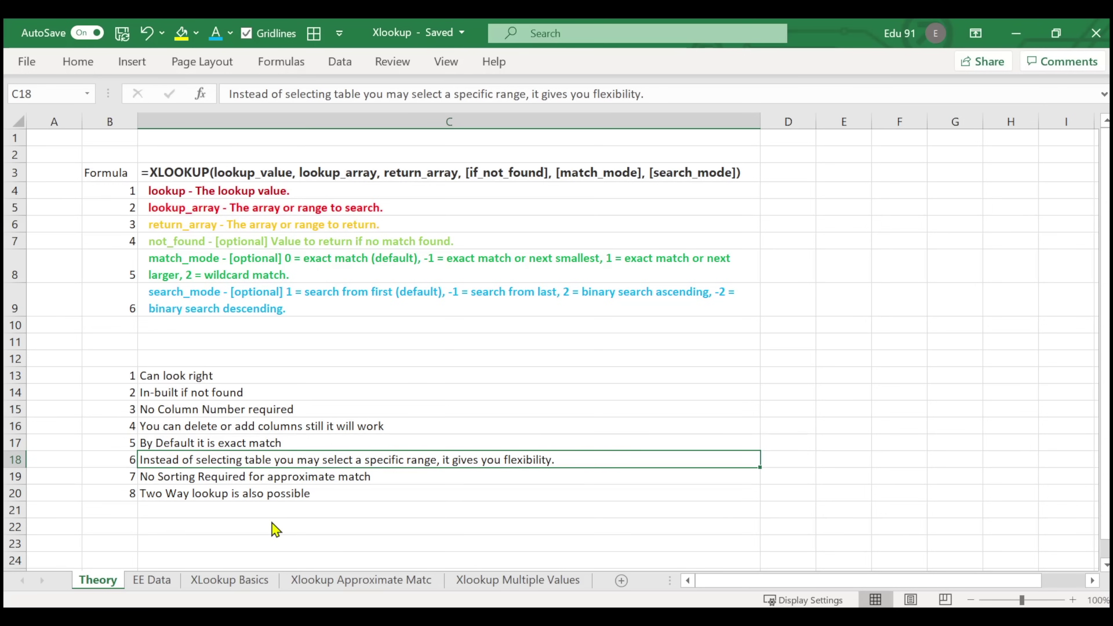
click(197, 393)
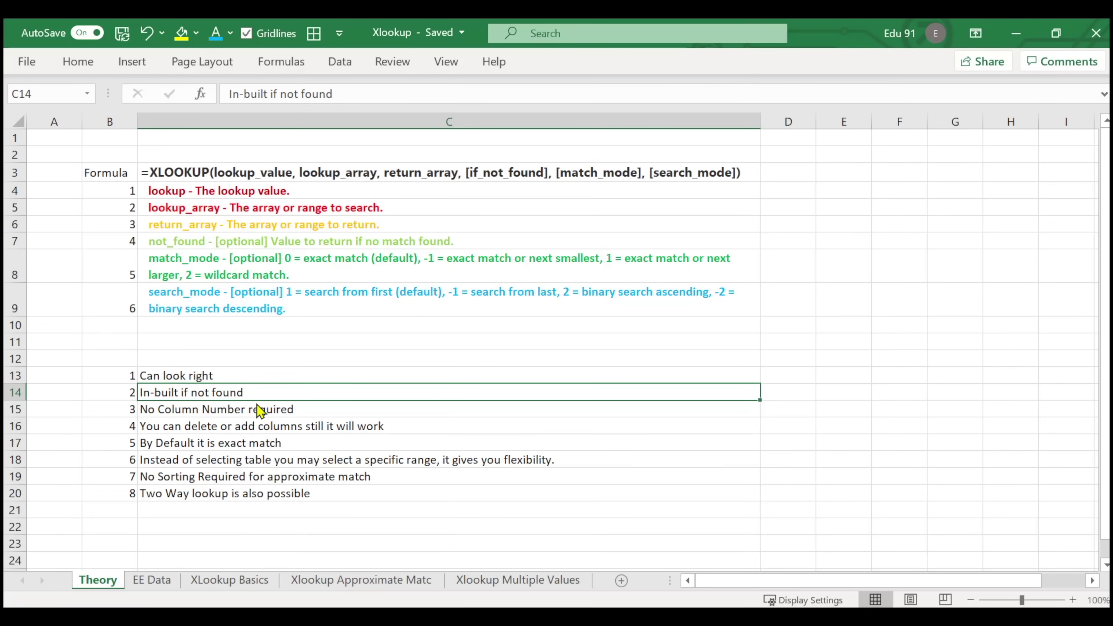
key(ctrl+5)
click(243, 378)
key(ctrl+5)
key(ctrl+z)
key(ctrl+z)
click(242, 412)
click(244, 428)
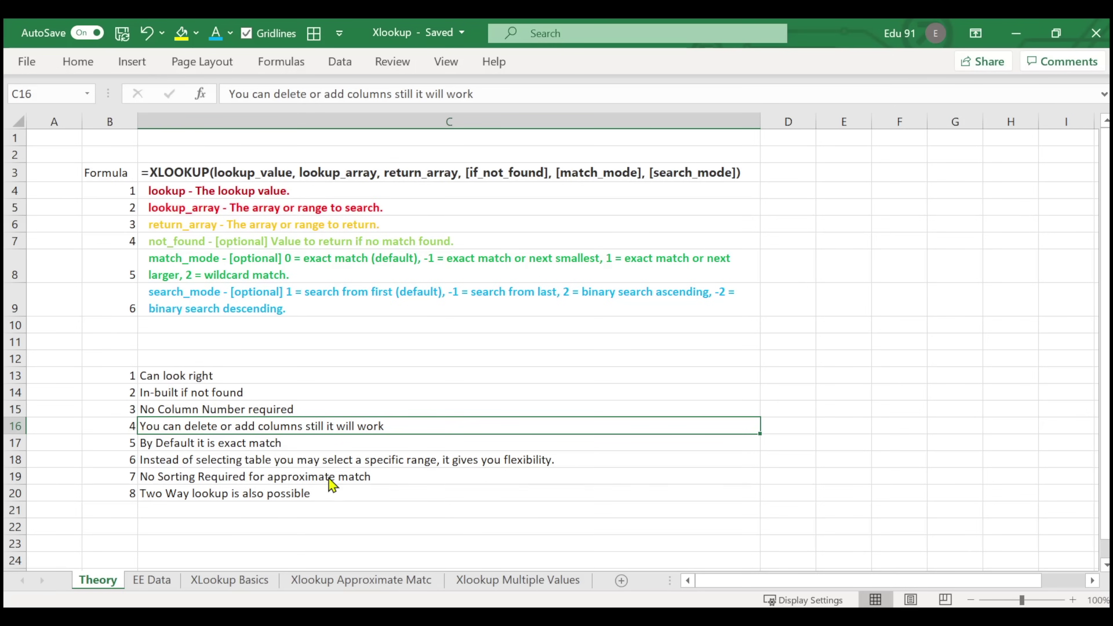
click(264, 449)
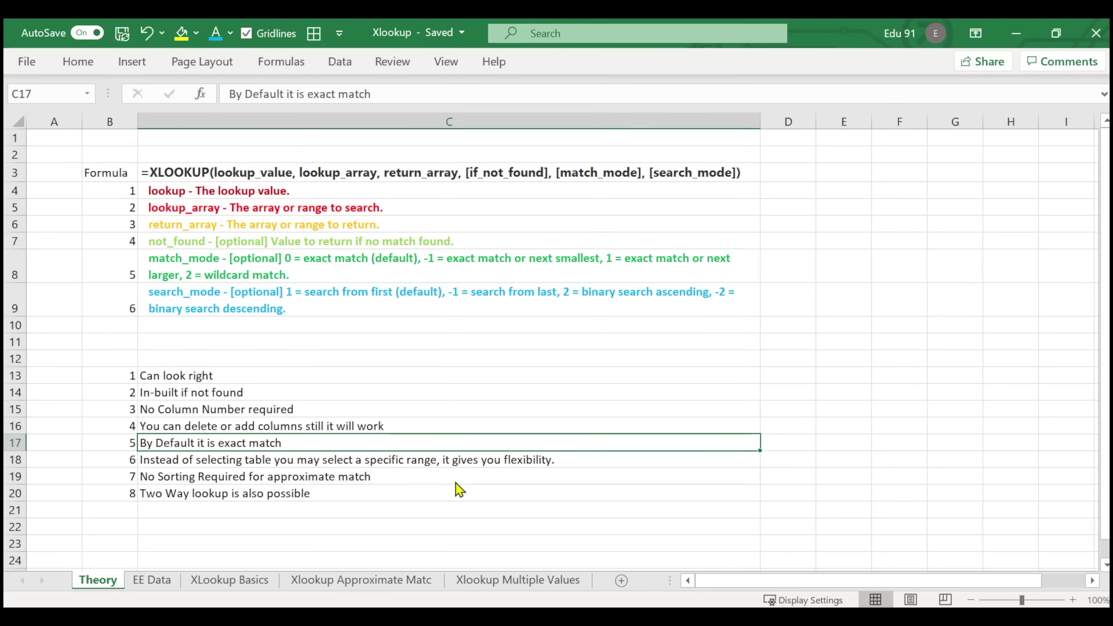
click(289, 483)
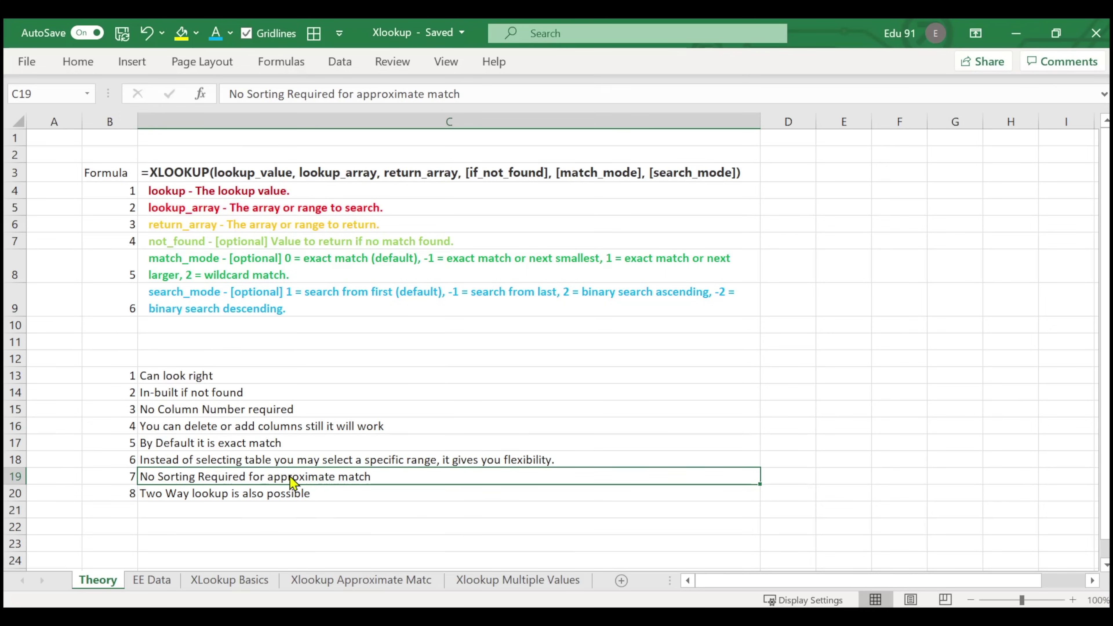
click(375, 580)
- Clear the old results in H5:I7 and change quantities in D7:D8 to 10 and 25
drag(453, 213, 533, 241)
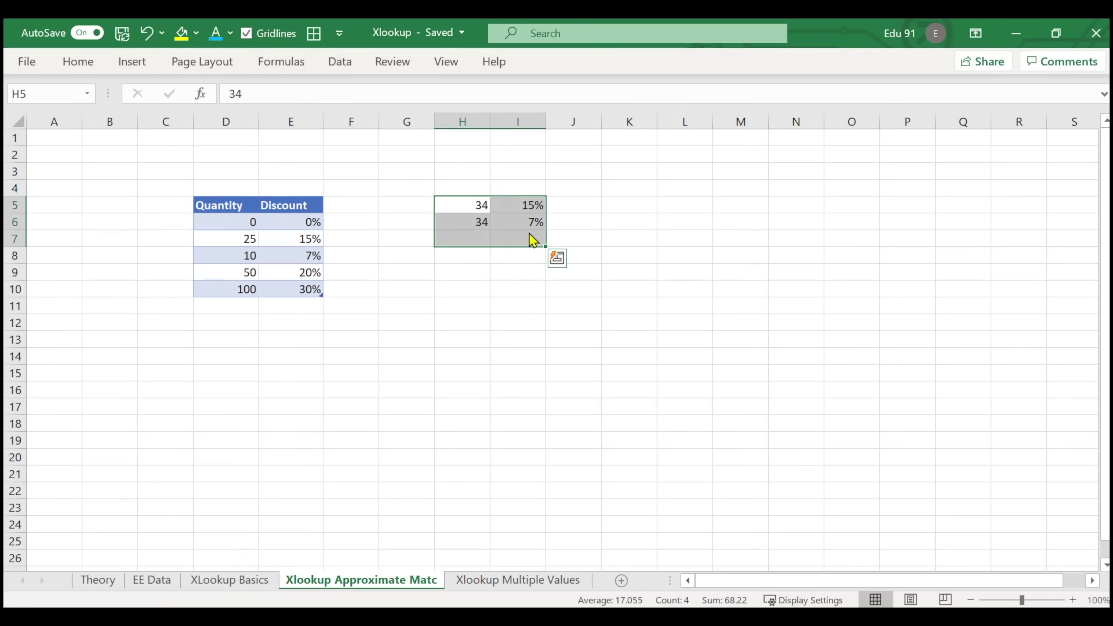
key(Delete)
click(497, 255)
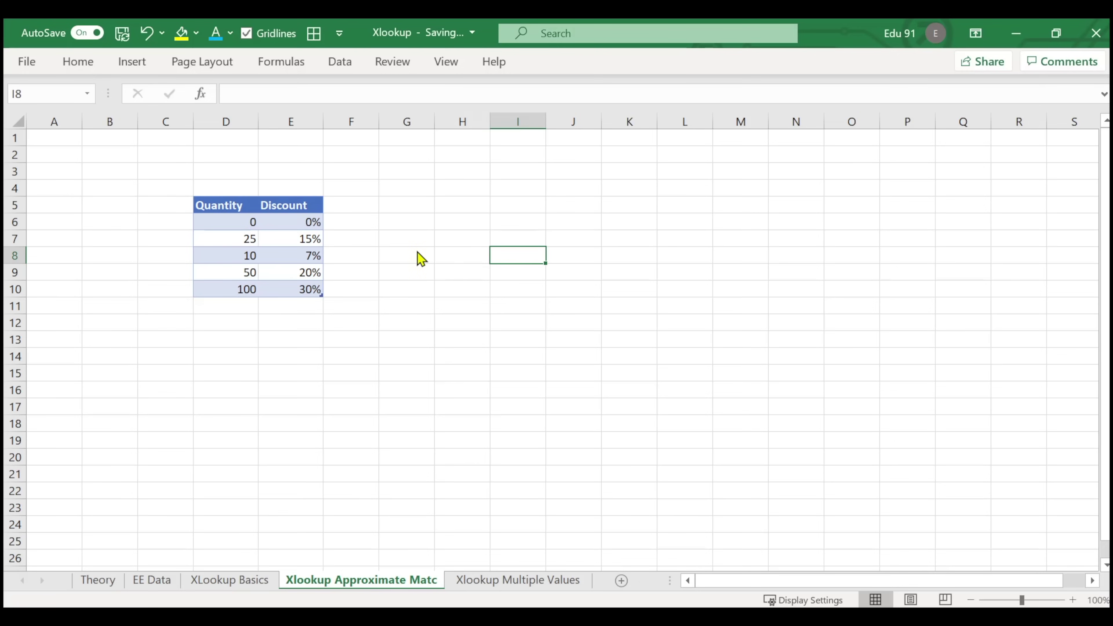
mouse_move(239, 258)
mouse_down()
mouse_move(240, 242)
mouse_move(256, 246)
mouse_up()
click(246, 253)
click(251, 255)
click(248, 241)
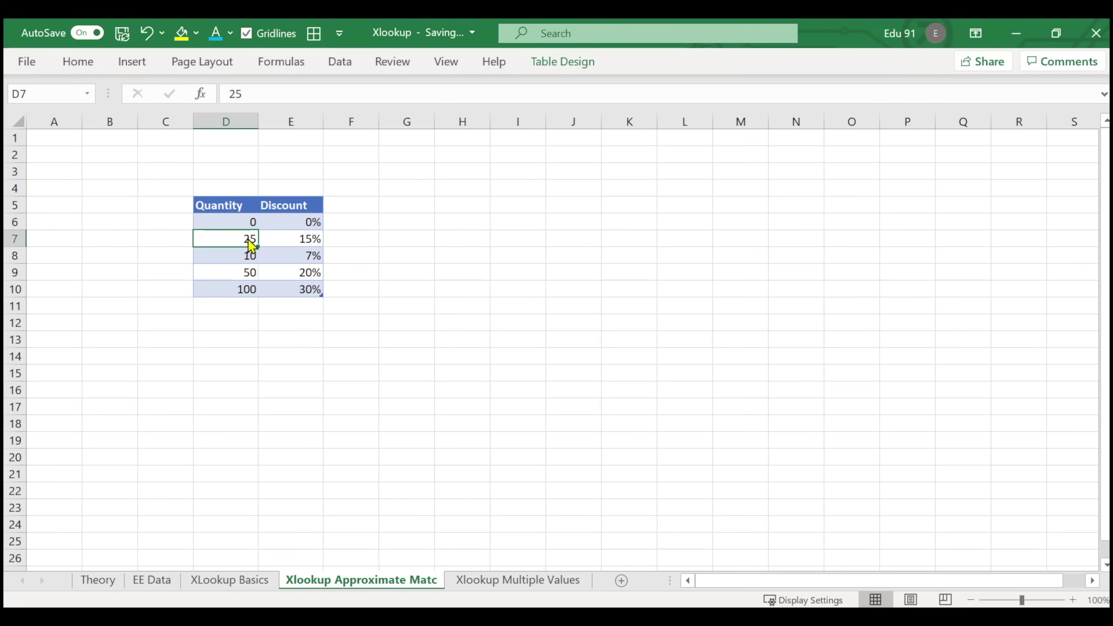
text(10)
key(Return)
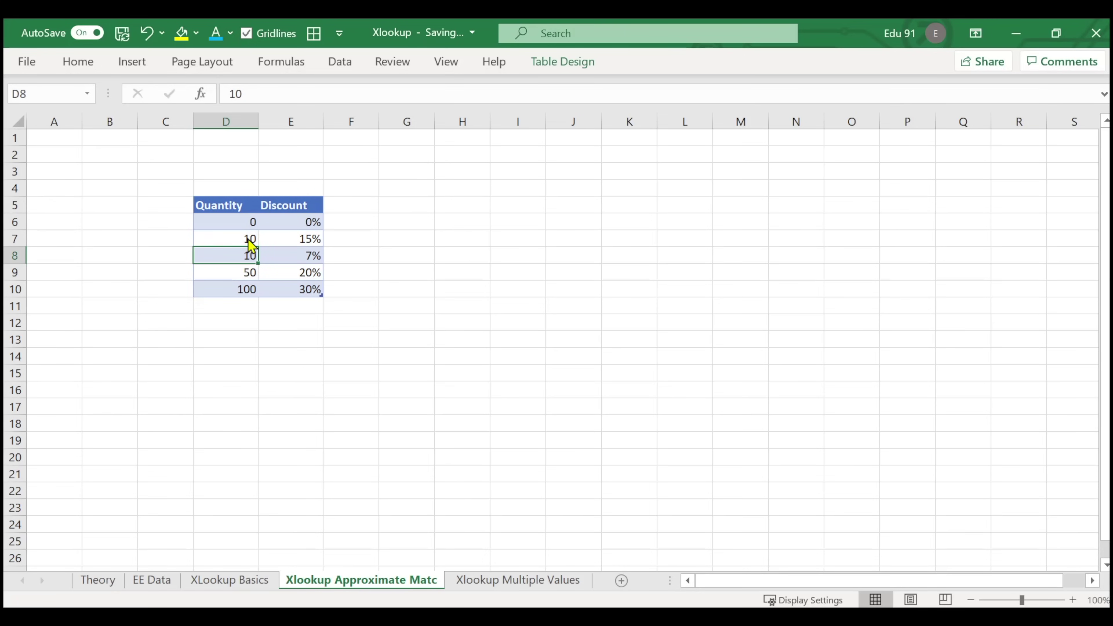
text(25)
key(Return)
- Begin a VLOOKUP in H6, then cancel it
click(460, 255)
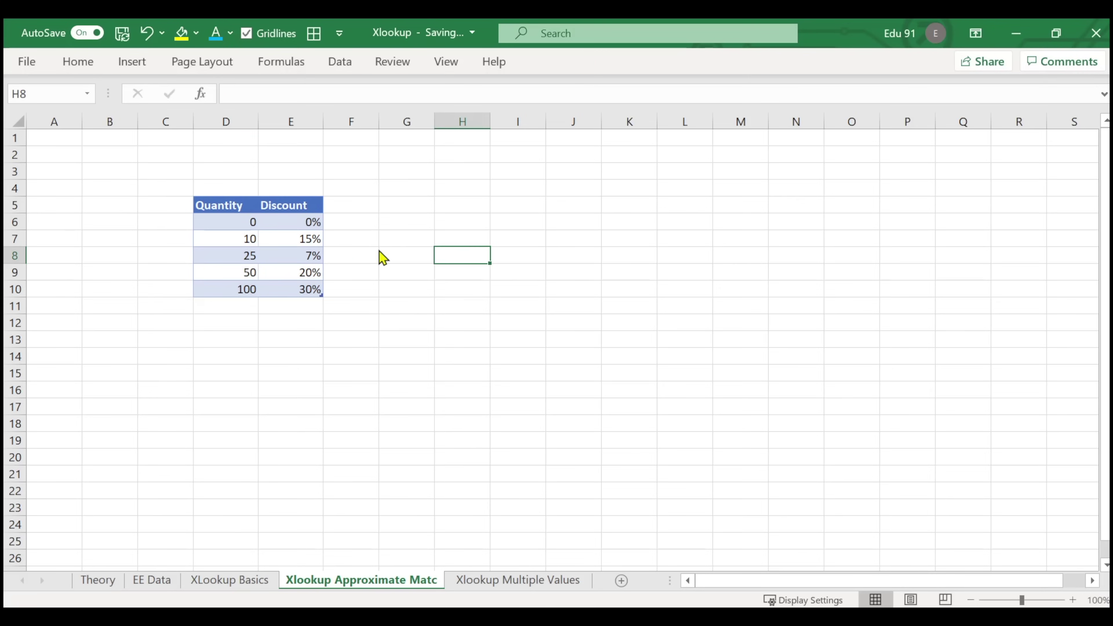
click(472, 226)
text(=)
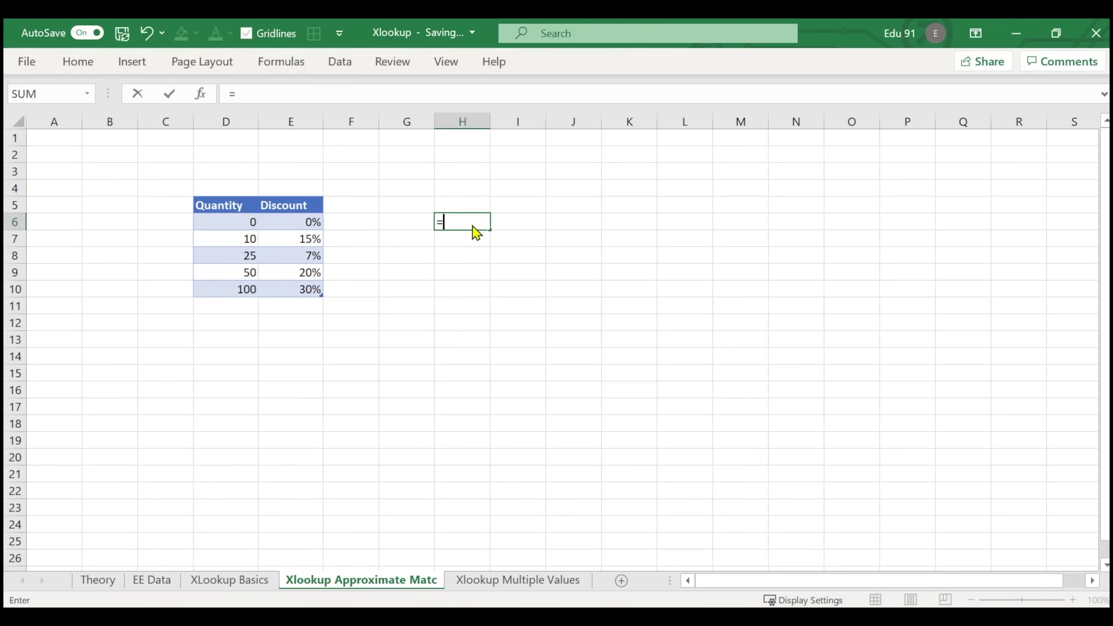
text(Vlo)
key(Tab)
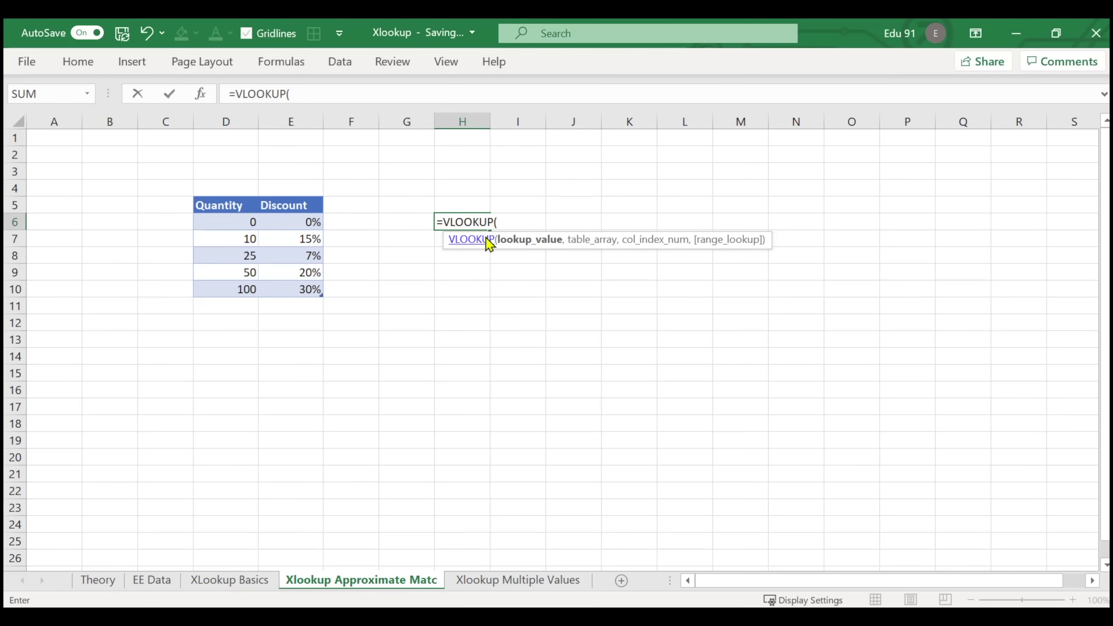
click(302, 246)
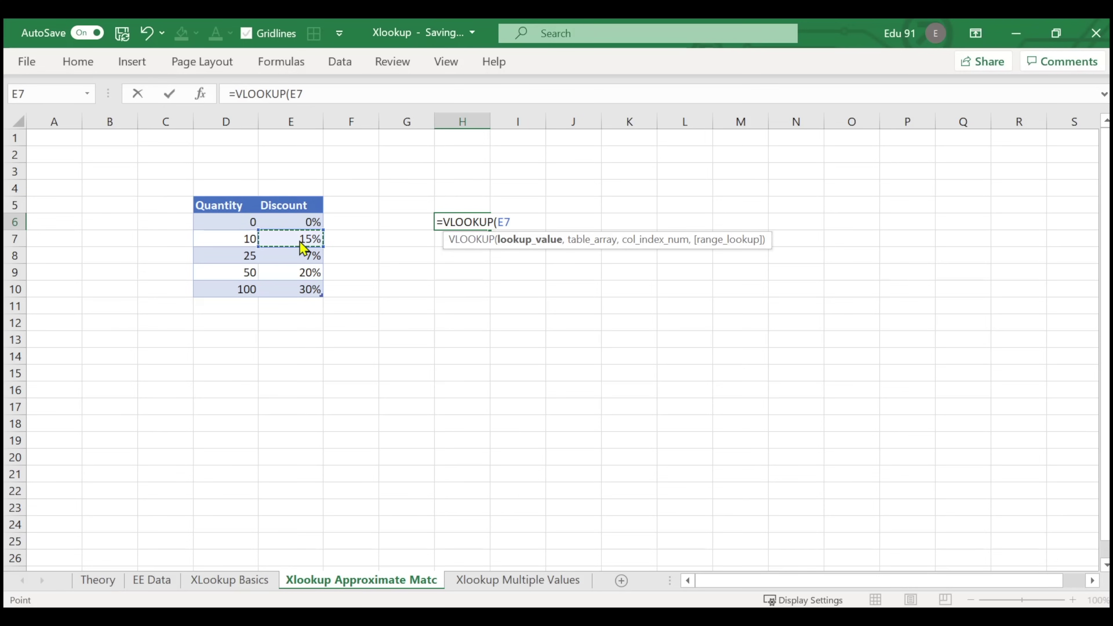
key(Escape)
- Change the discounts in E7:E8 to 7% and 15%
click(303, 246)
text(7)
key(Return)
text(`5)
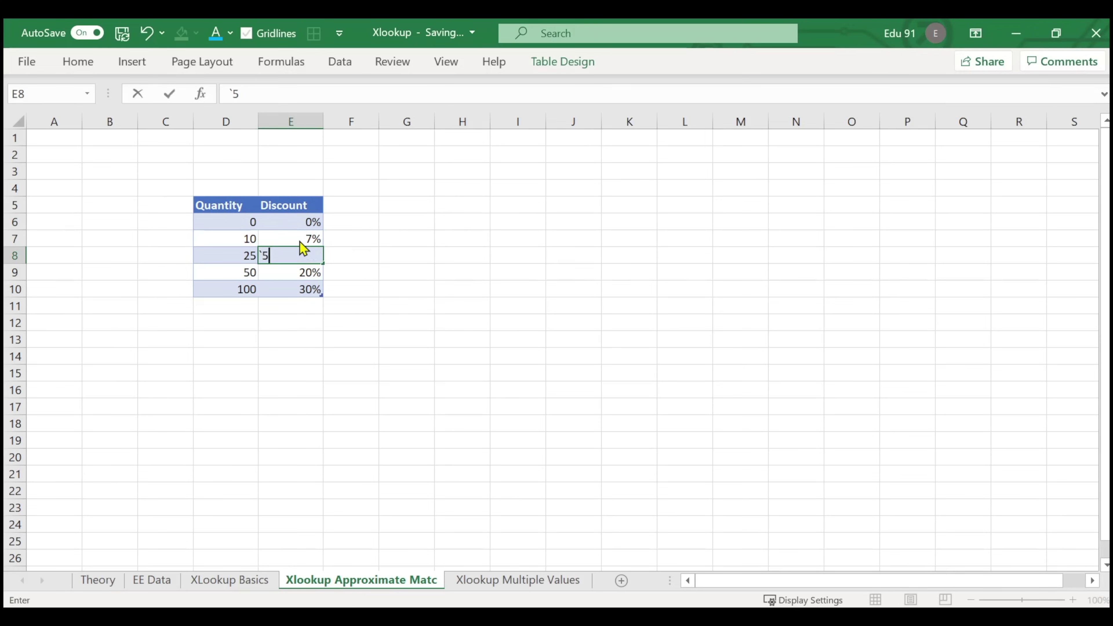
key(BackSpace)
key(BackSpace)
text(15)
key(Return)
click(304, 257)
text(1)
text(5)
key(Return)
- Start a new VLOOKUP formula in H6
click(469, 210)
click(466, 224)
text(=vl)
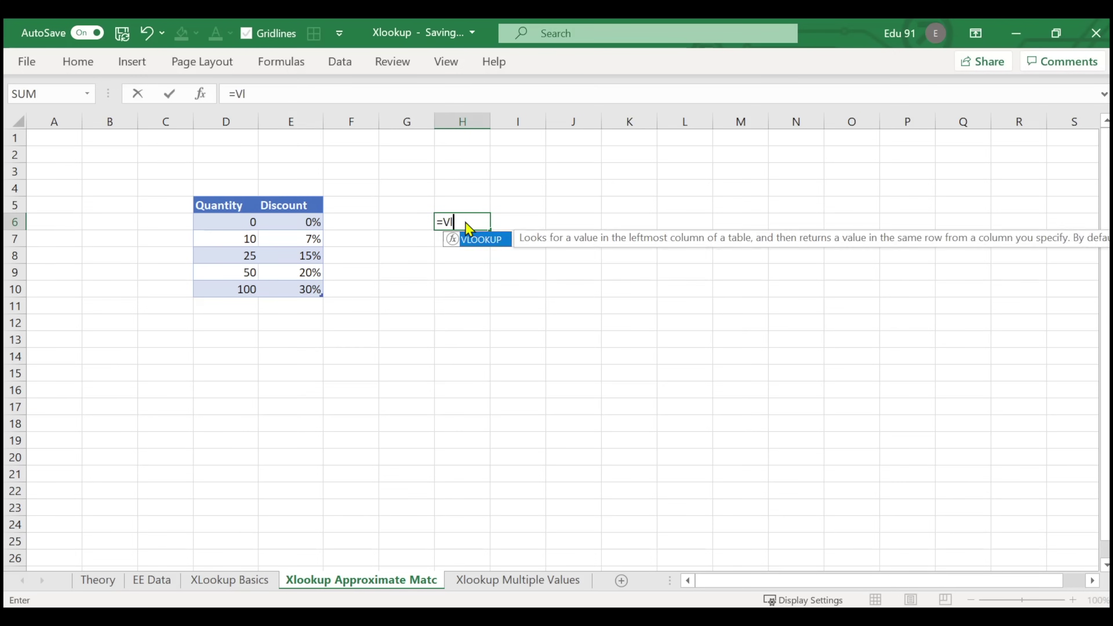
key(Tab)
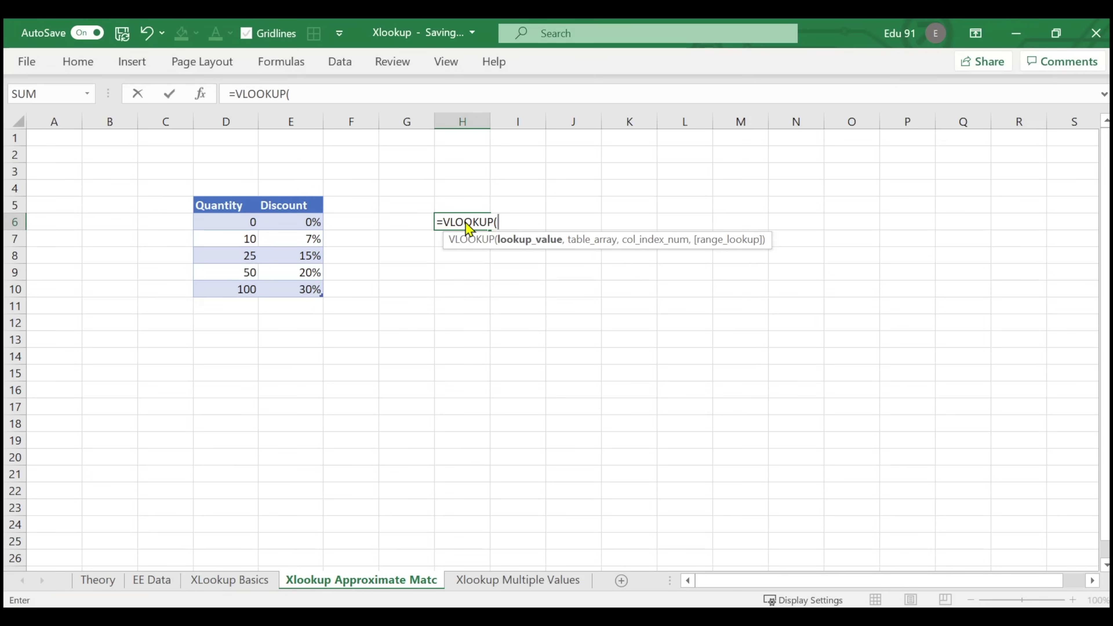
- Enter quantity 34 in H4 and =VLOOKUP(H4,Table2,2) in H5
key(Escape)
click(468, 195)
text(34)
key(Return)
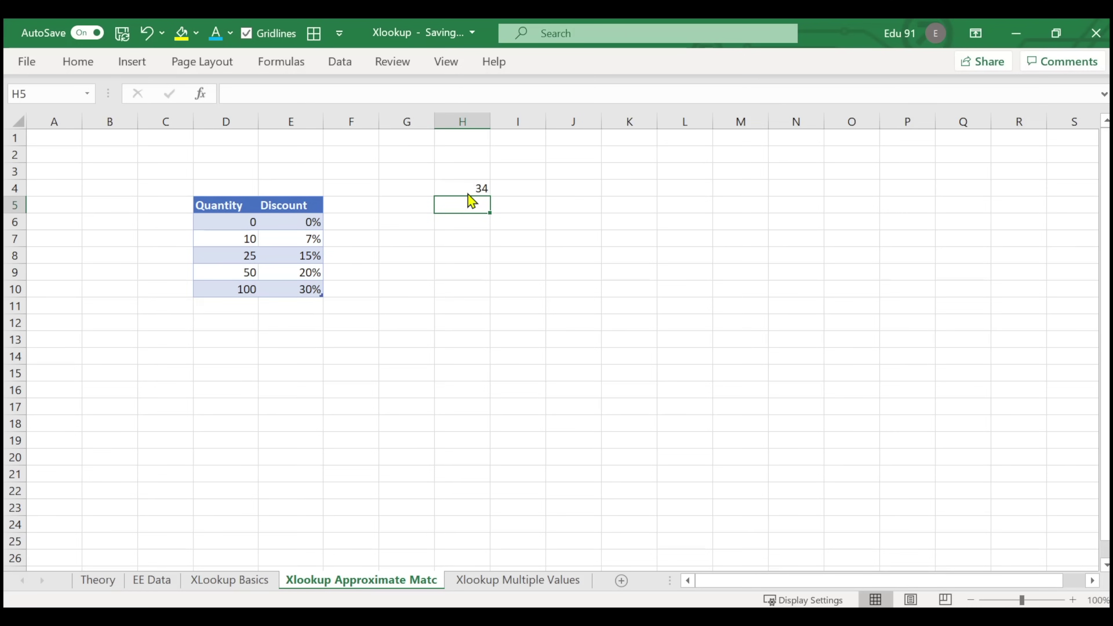
text(=vl)
key(Tab)
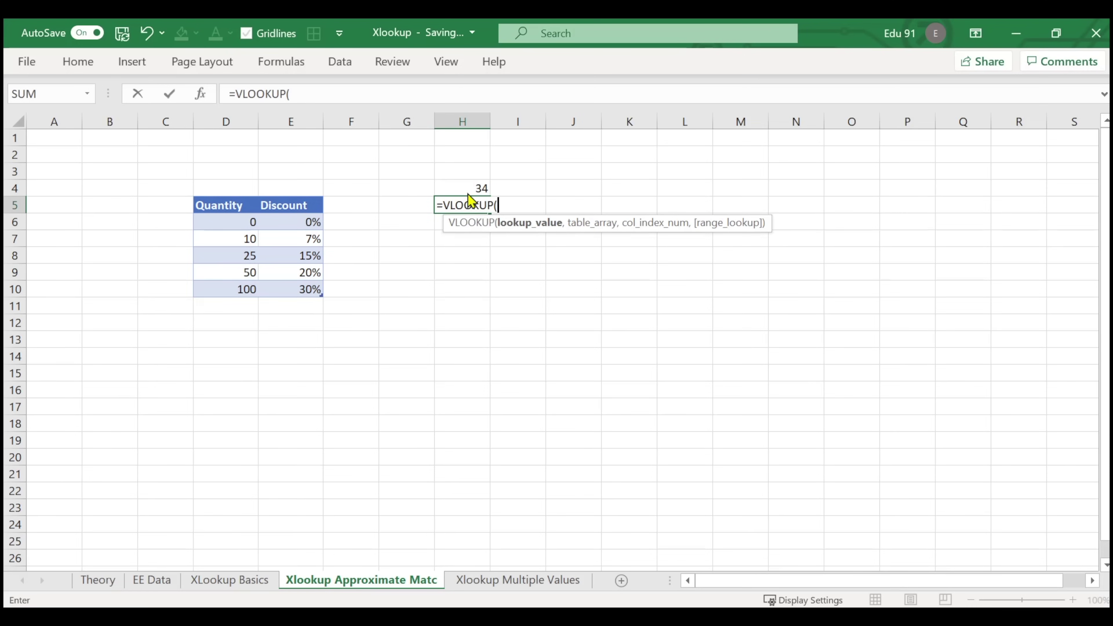
click(473, 190)
text(,)
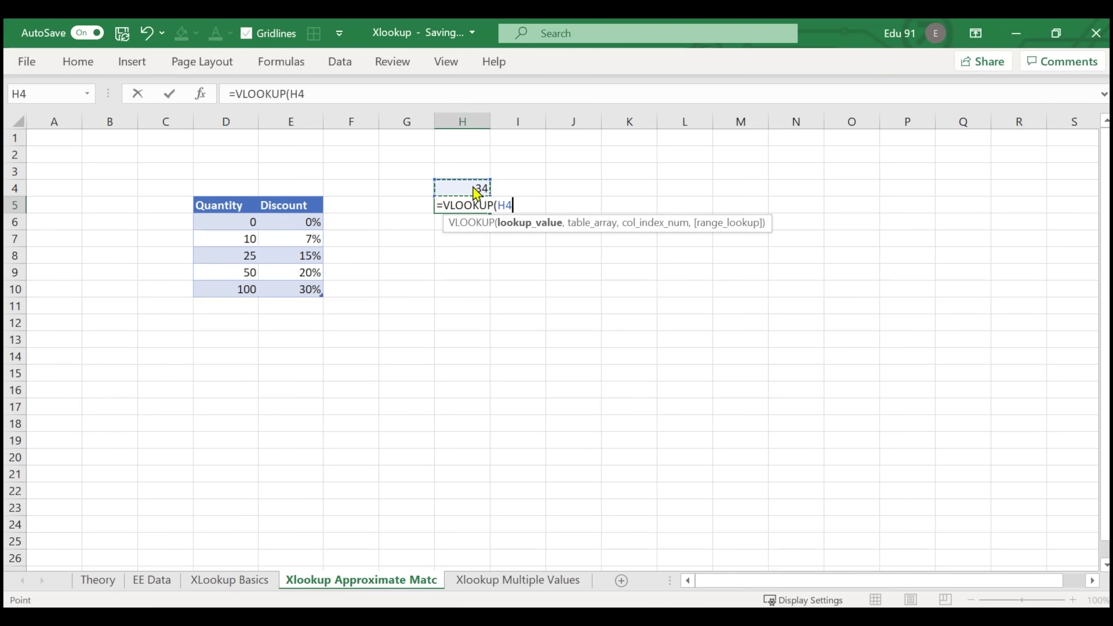
drag(213, 226, 284, 288)
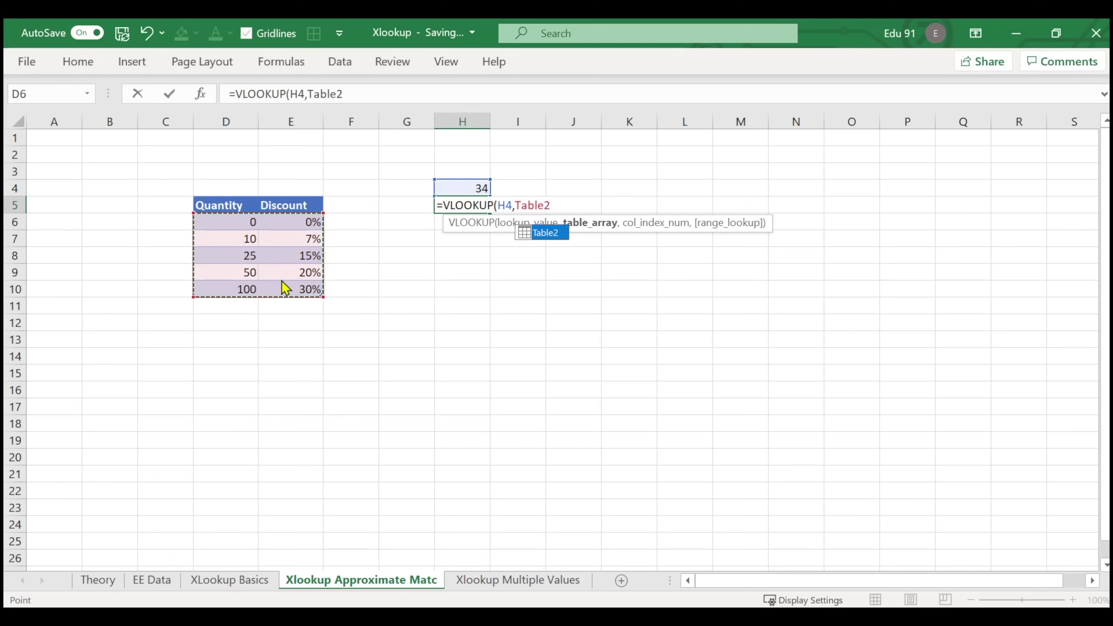
text(,)
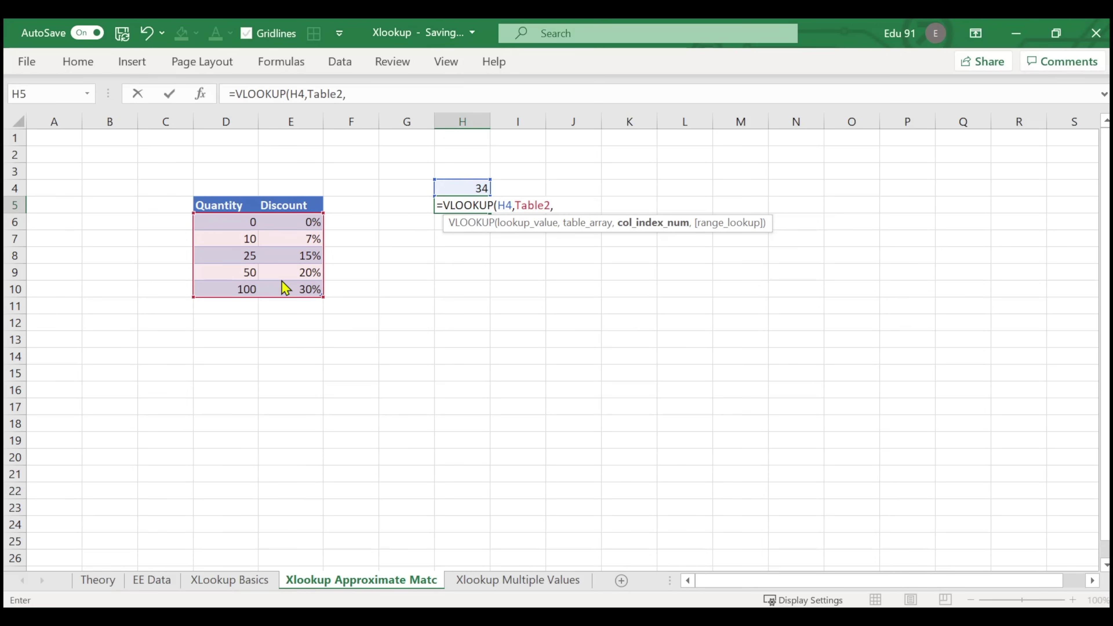
text(2)
text())
key(Return)
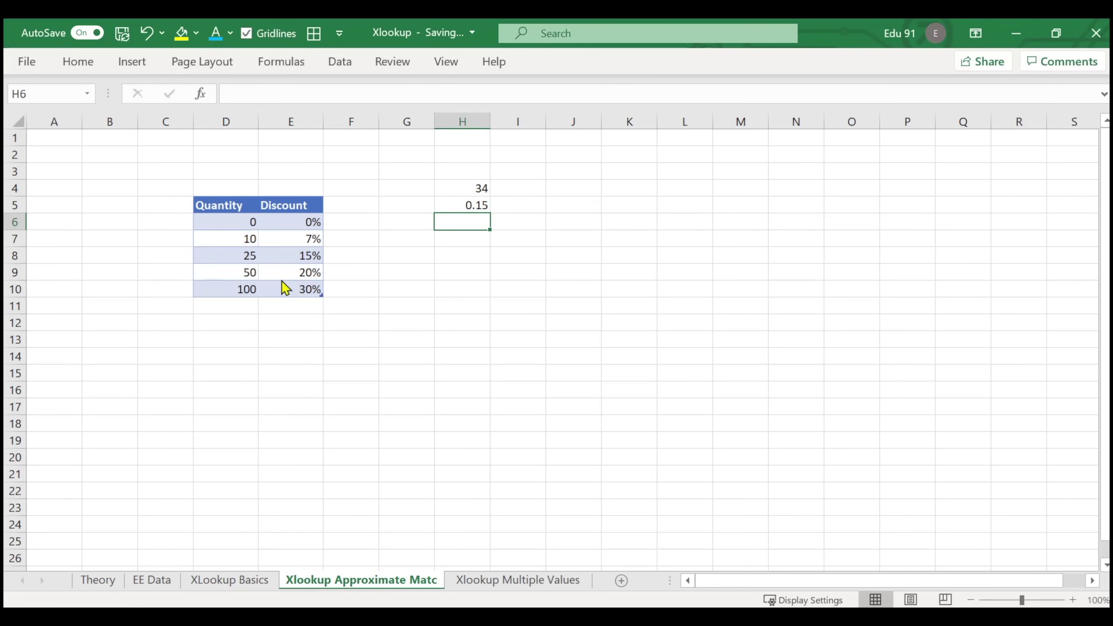
- Format H5's result with Percent Style so it shows 15%
click(456, 205)
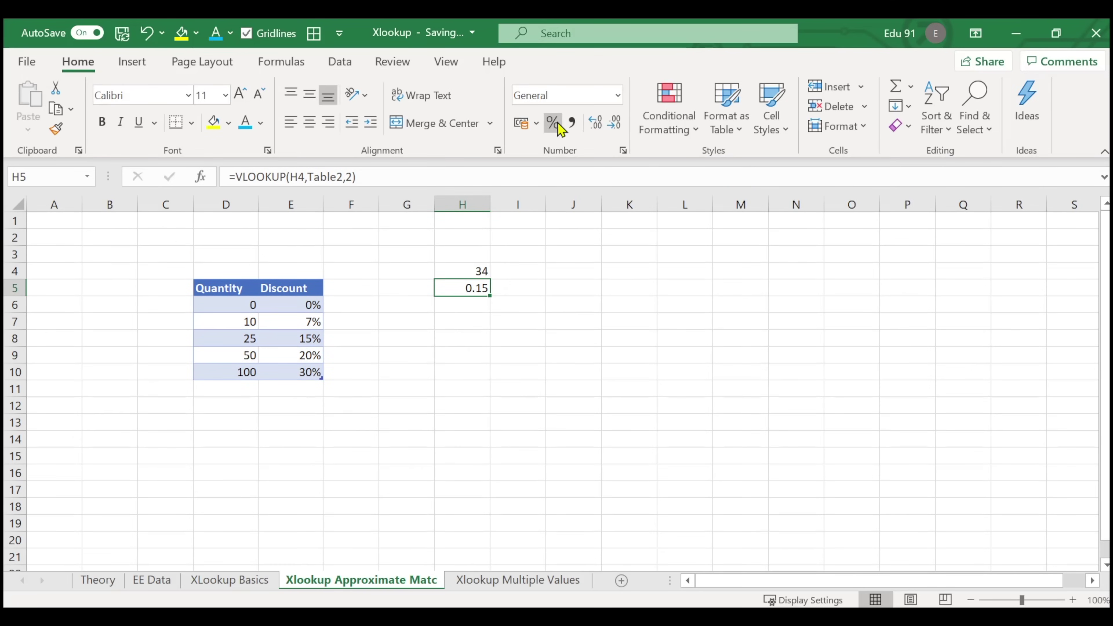
click(553, 123)
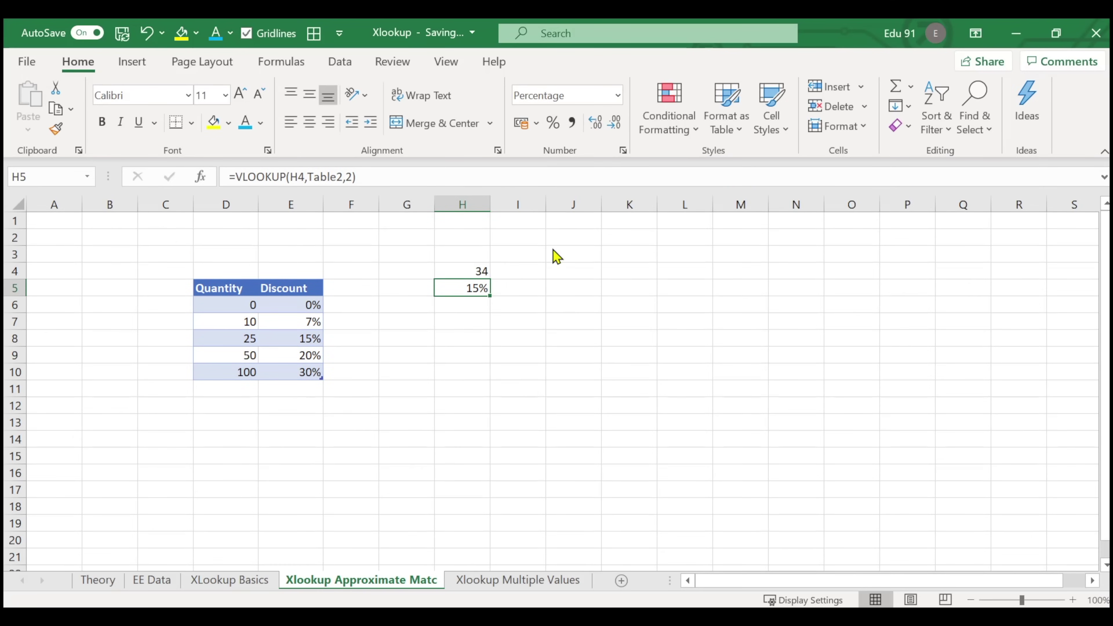
click(554, 253)
click(482, 273)
click(482, 291)
key(ctrl+F1)
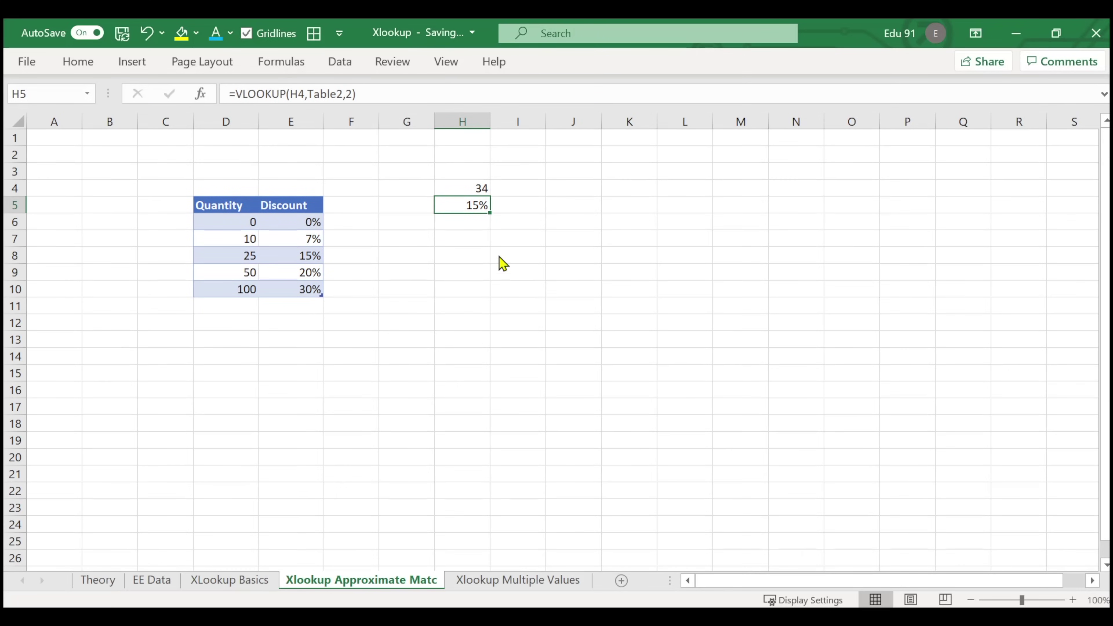
- Test a 34% entry in I4, clear it, and move to H7
click(527, 191)
text(34%)
key(Return)
click(528, 191)
key(Delete)
key(Down)
key(Down)
key(Down)
key(Left)
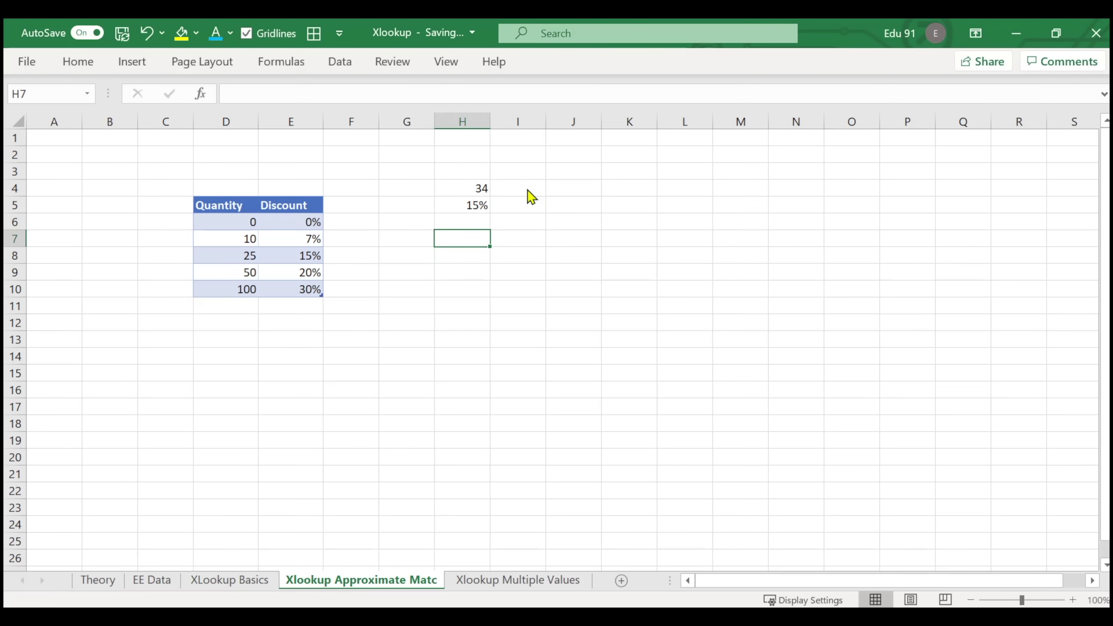
- Enter 34 in H7 and =XLOOKUP(H7,Table2[Quantity],Table2[Discount],,-1) in H8
text(34)
key(Return)
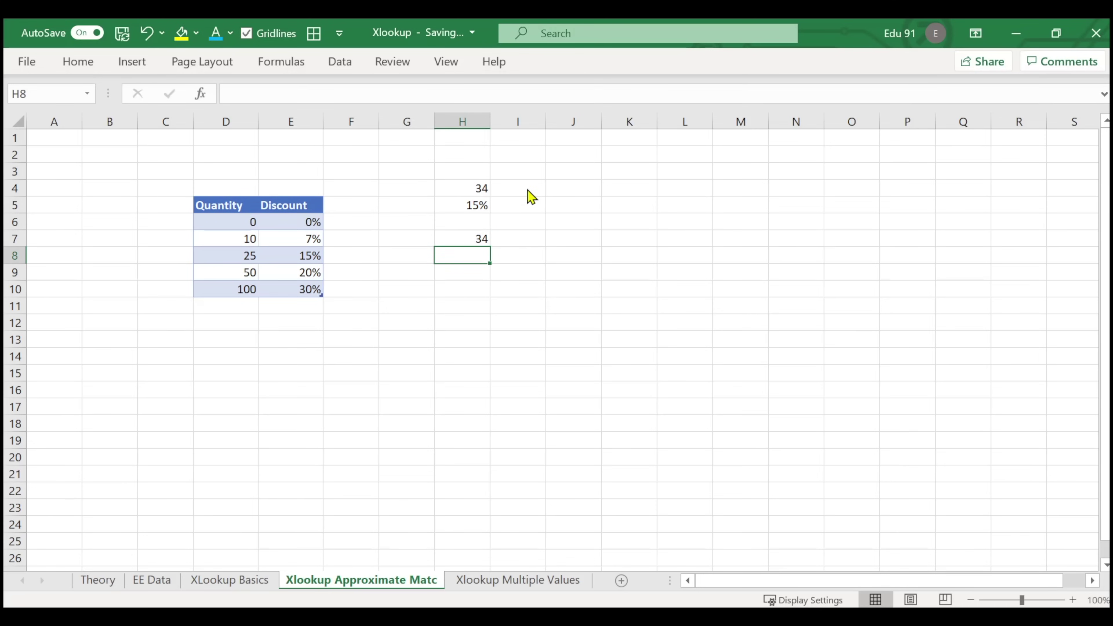
text(=xl)
key(Tab)
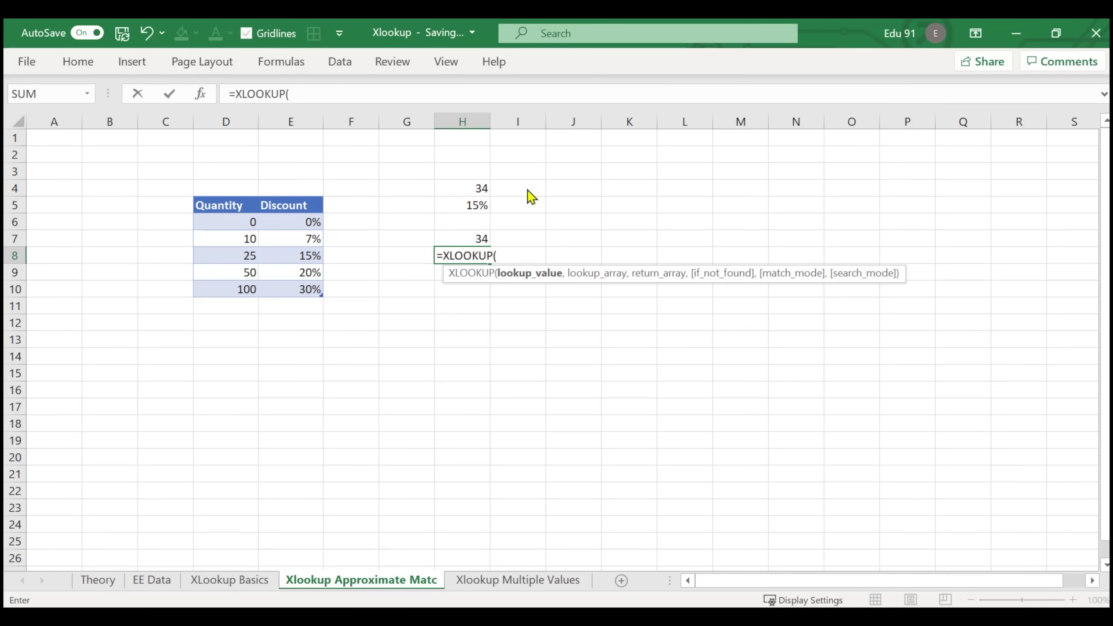
click(482, 242)
text(,)
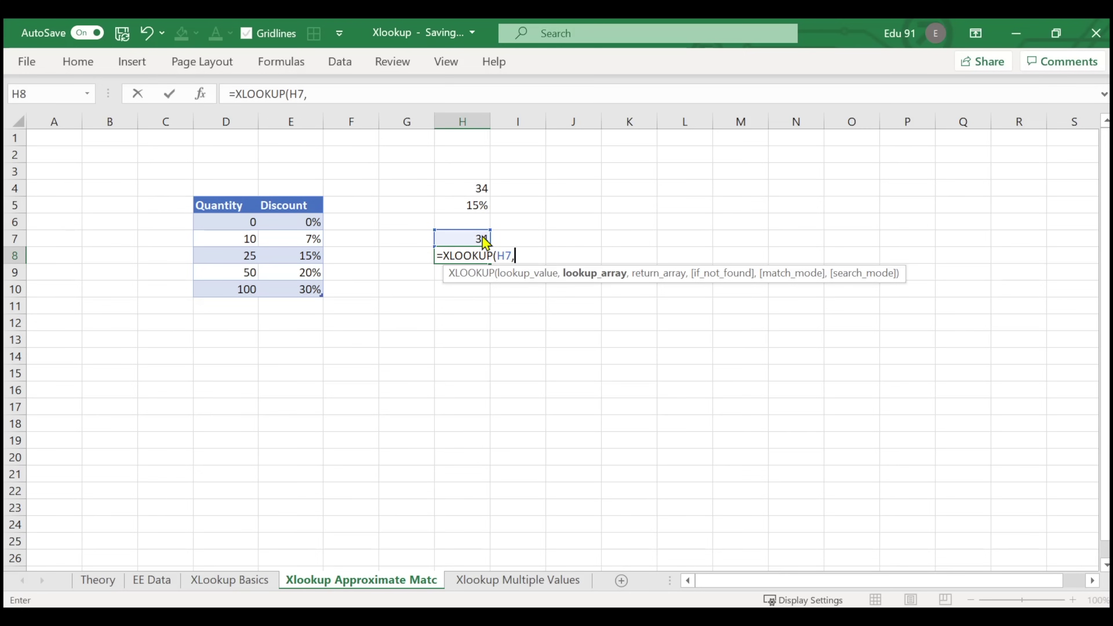
drag(251, 223, 247, 290)
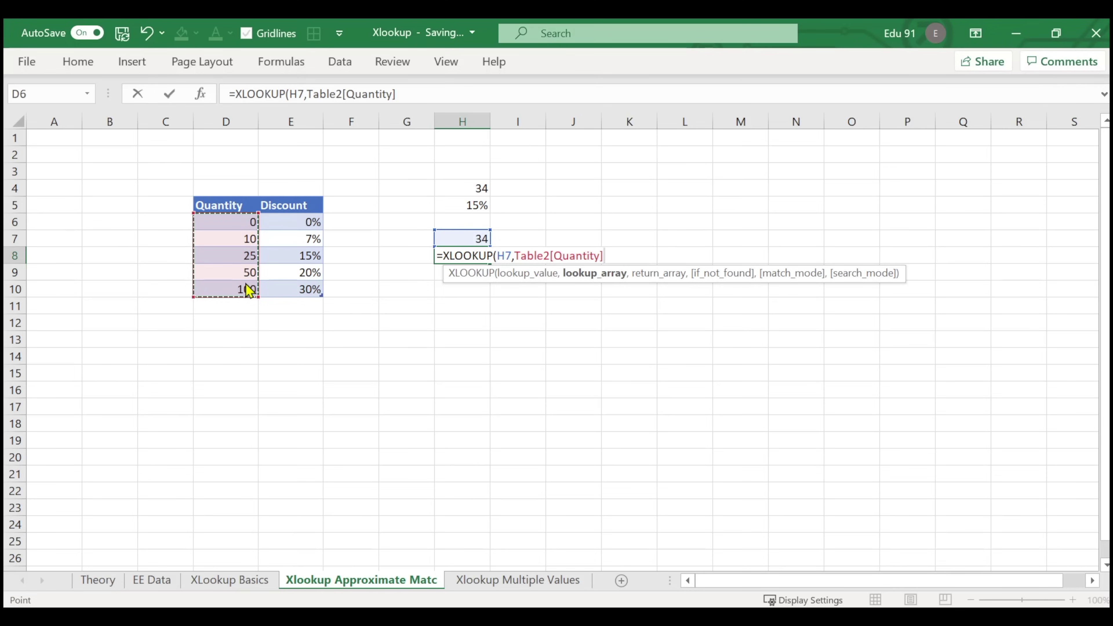
text(,)
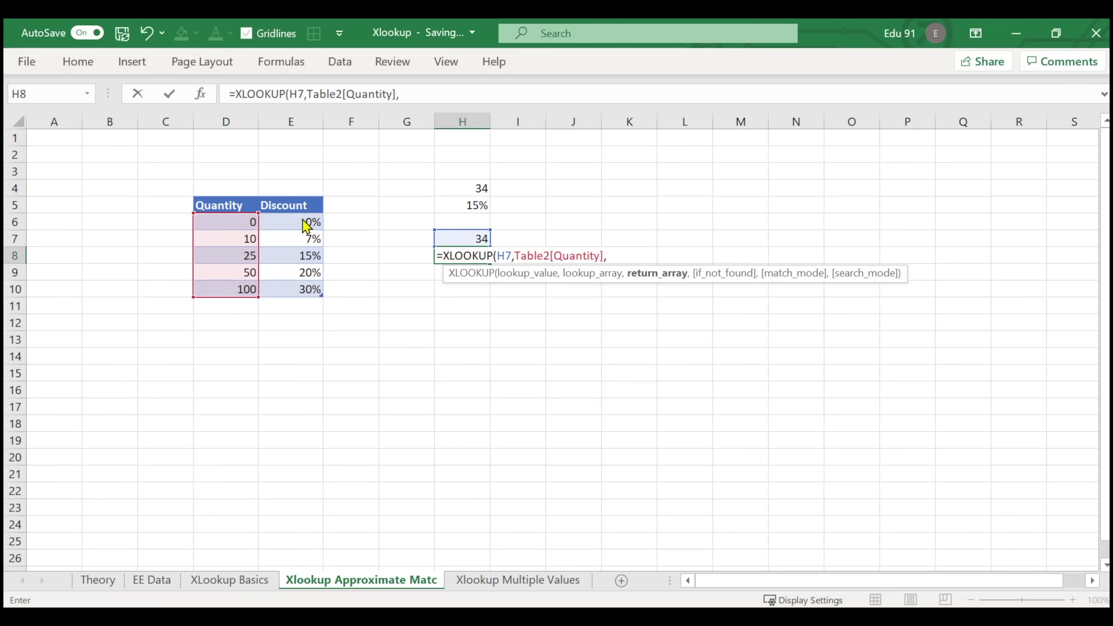
drag(306, 225, 310, 283)
text(,,)
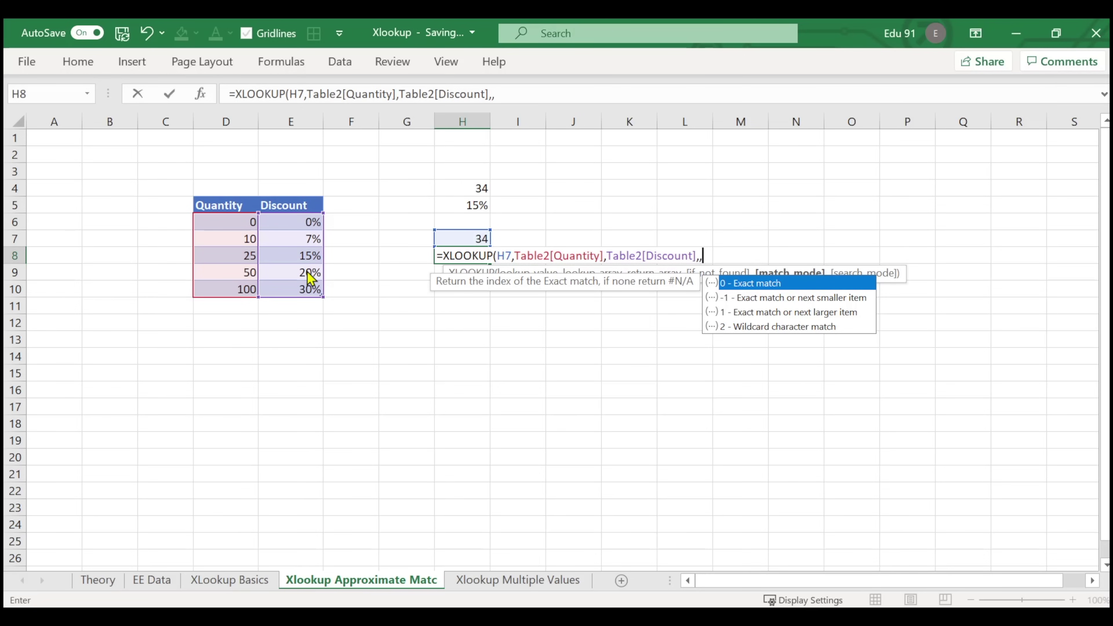
text(-1)
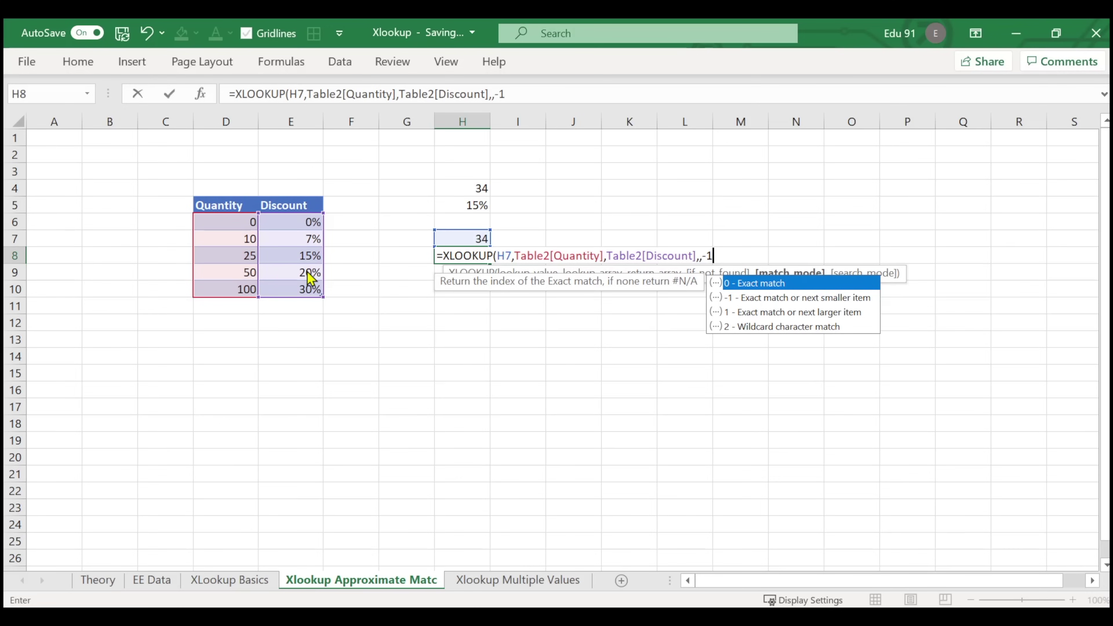
text())
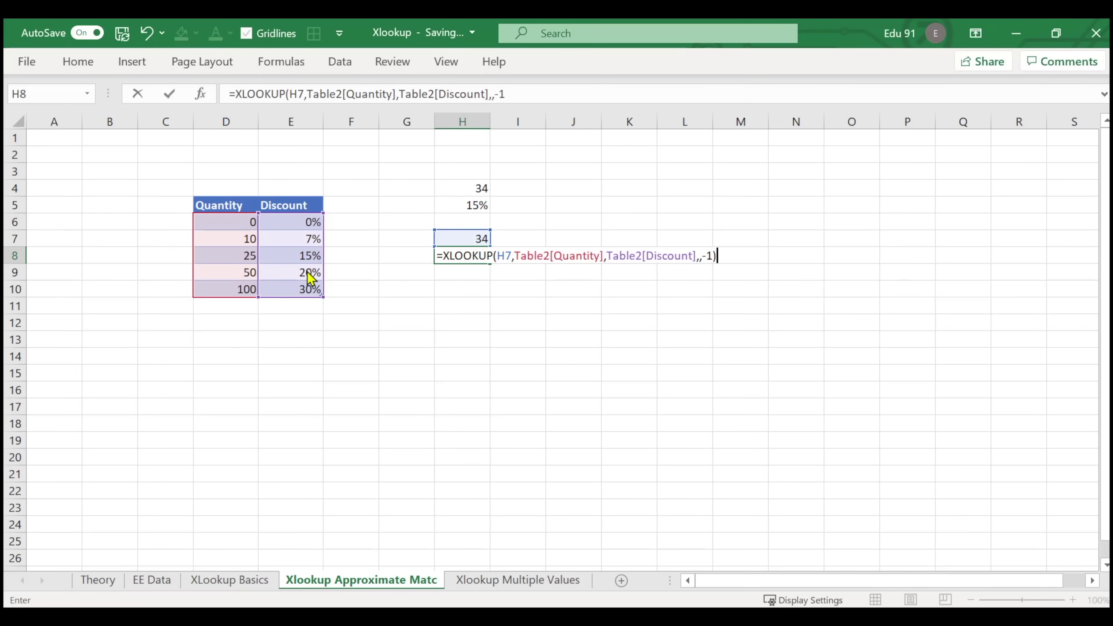
key(Return)
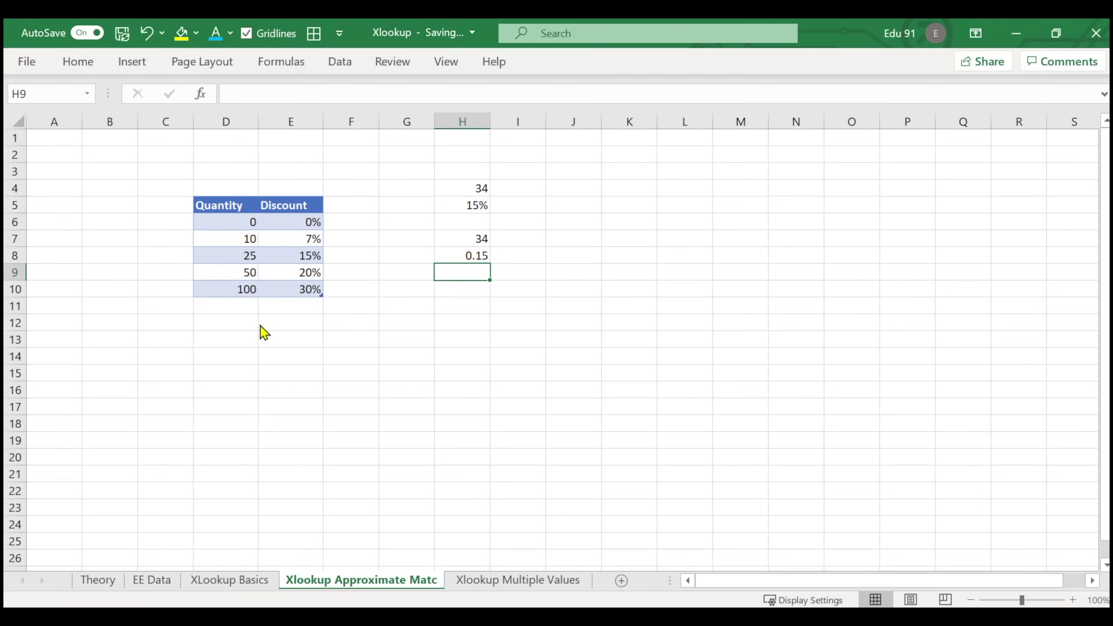
- Format H8's result as a percentage (15%), then select the 10 and 25 quantity rows
click(465, 259)
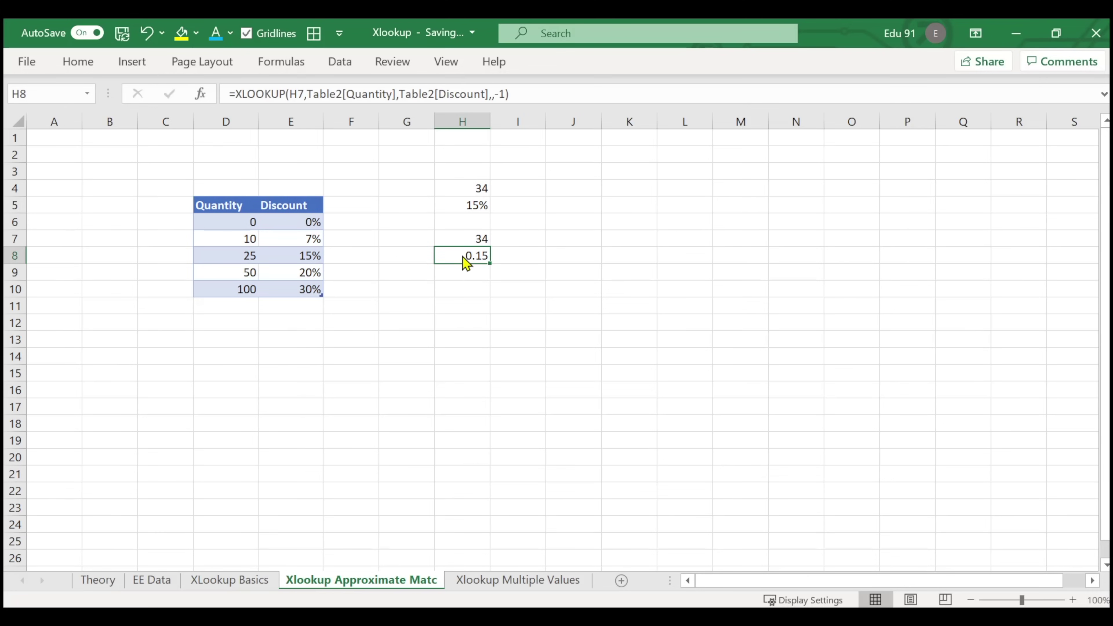
key(ctrl+F1)
click(553, 123)
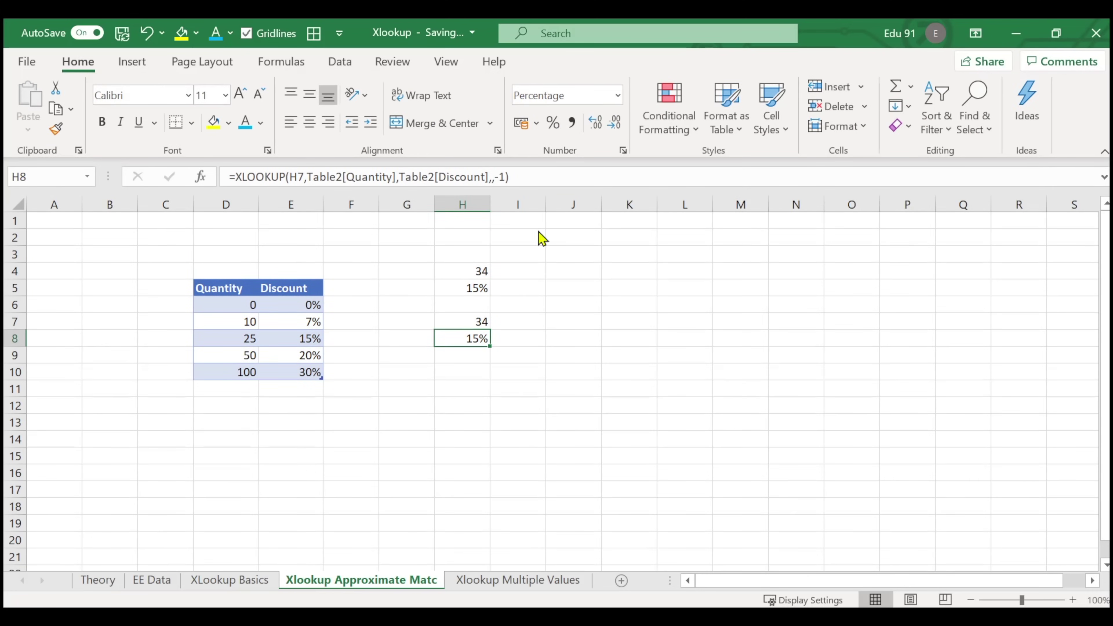
click(519, 339)
key(ctrl+F1)
click(507, 306)
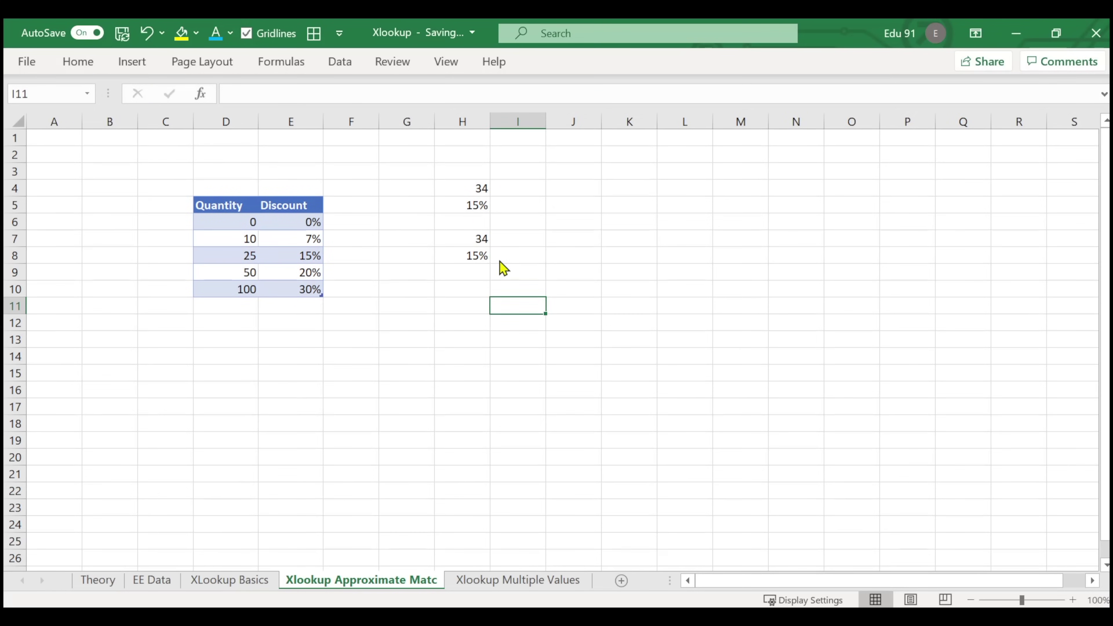
click(483, 258)
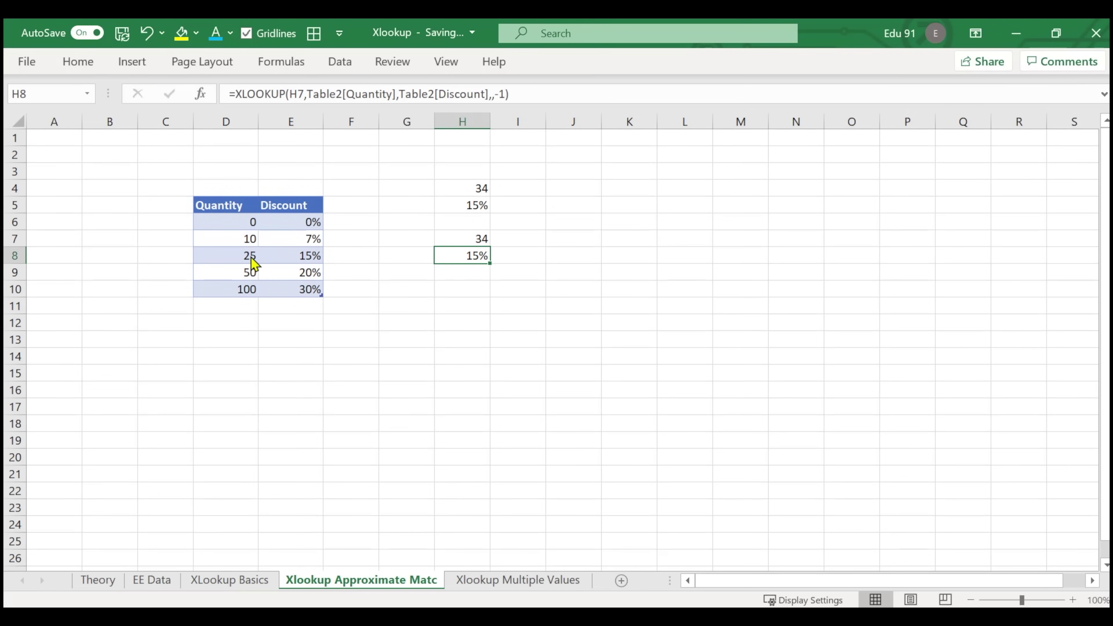
mouse_move(238, 245)
mouse_down()
mouse_move(312, 265)
mouse_move(319, 241)
mouse_up()
- Undo the accidental fill of row 7 in the discount table
click(372, 277)
click(250, 264)
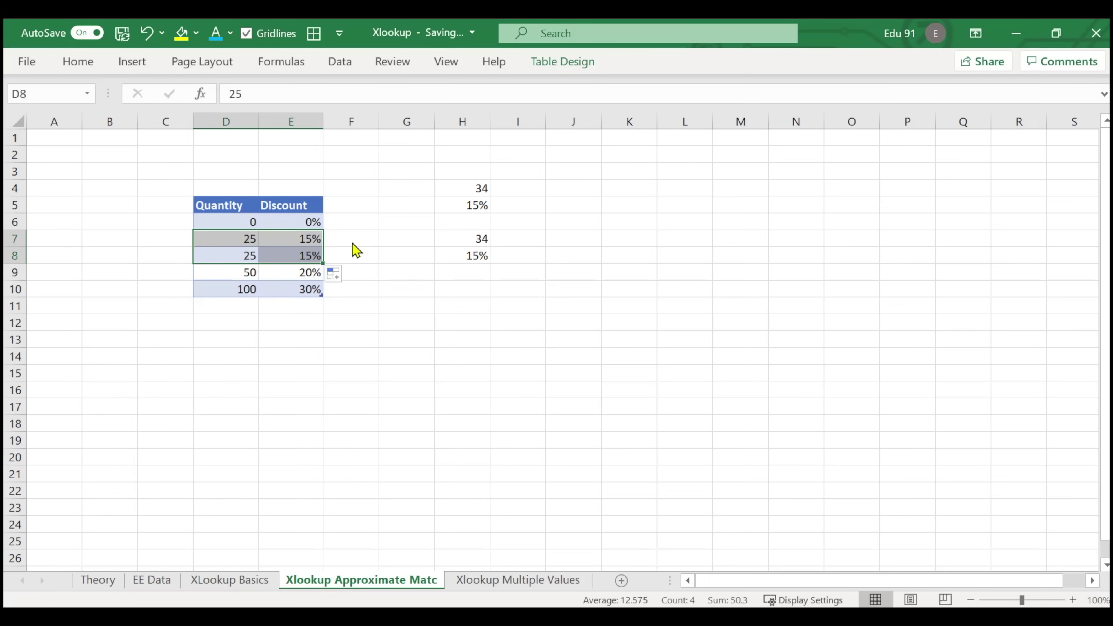
key(ctrl+z)
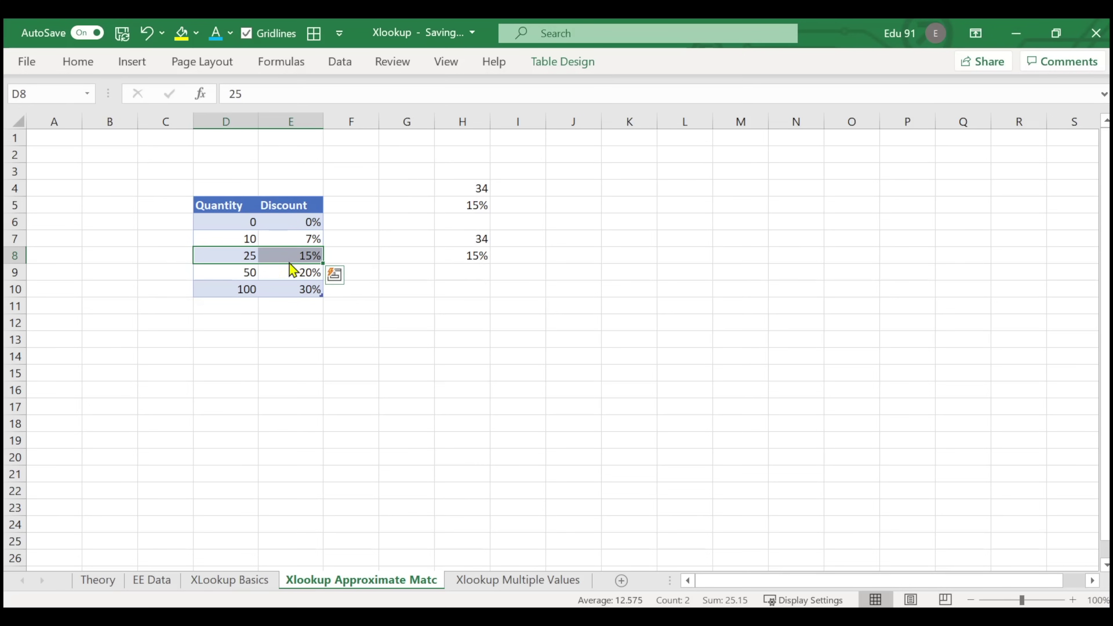
mouse_move(278, 263)
mouse_down()
mouse_move(311, 262)
mouse_move(323, 240)
mouse_move(323, 268)
mouse_up()
- Change row 7 of the discount table to quantity 25 with a 15% discount
click(247, 246)
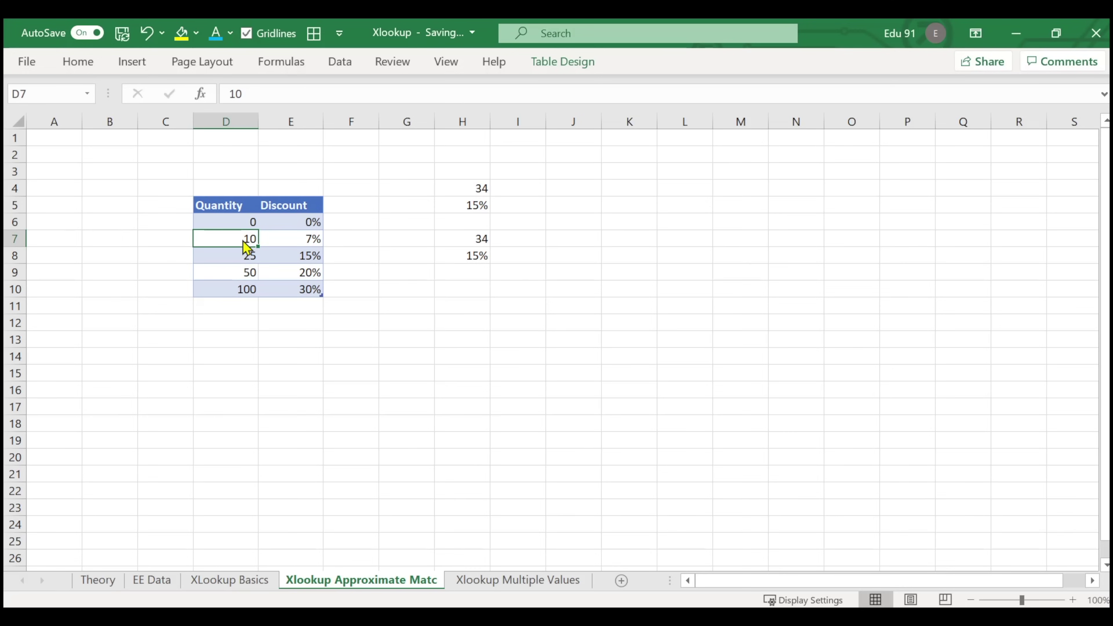
text(25)
key(Tab)
key(Page_Down)
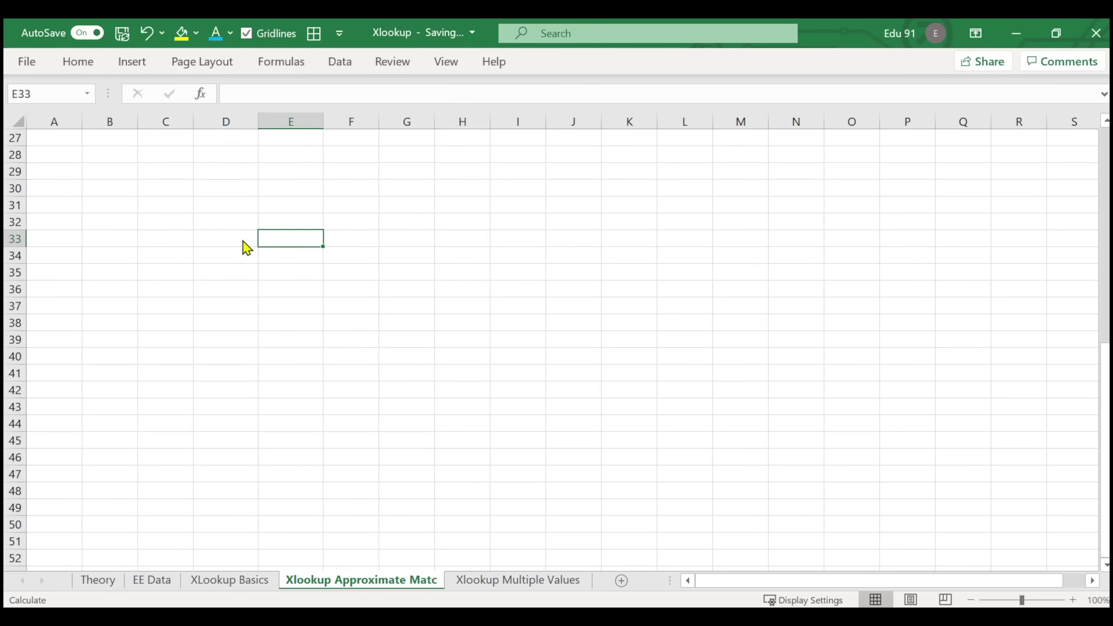
key(Page_Up)
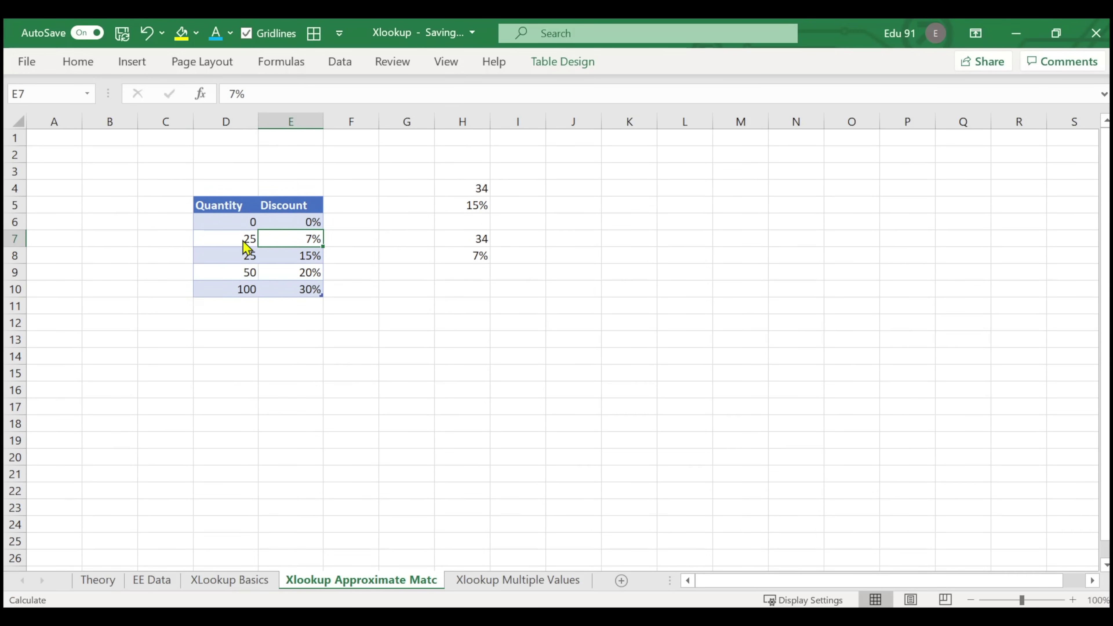
text(15)
click(233, 256)
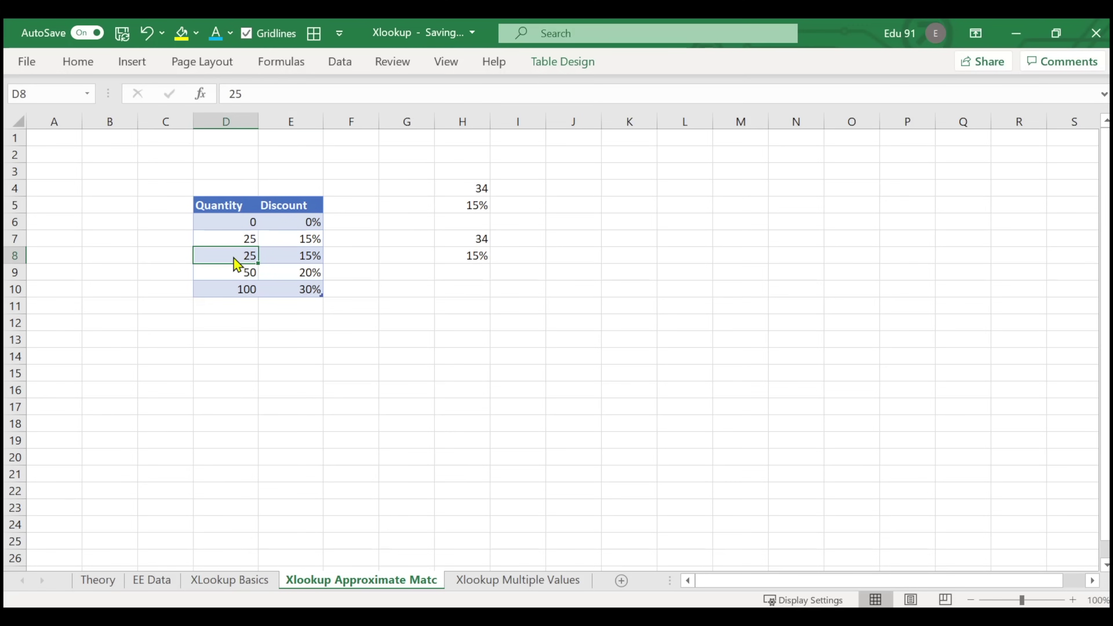
- Set row 8 to 10 and 7%, then compare the VLOOKUP (H4:H5) and XLOOKUP (H7:H8) results
text(10)
key(Tab)
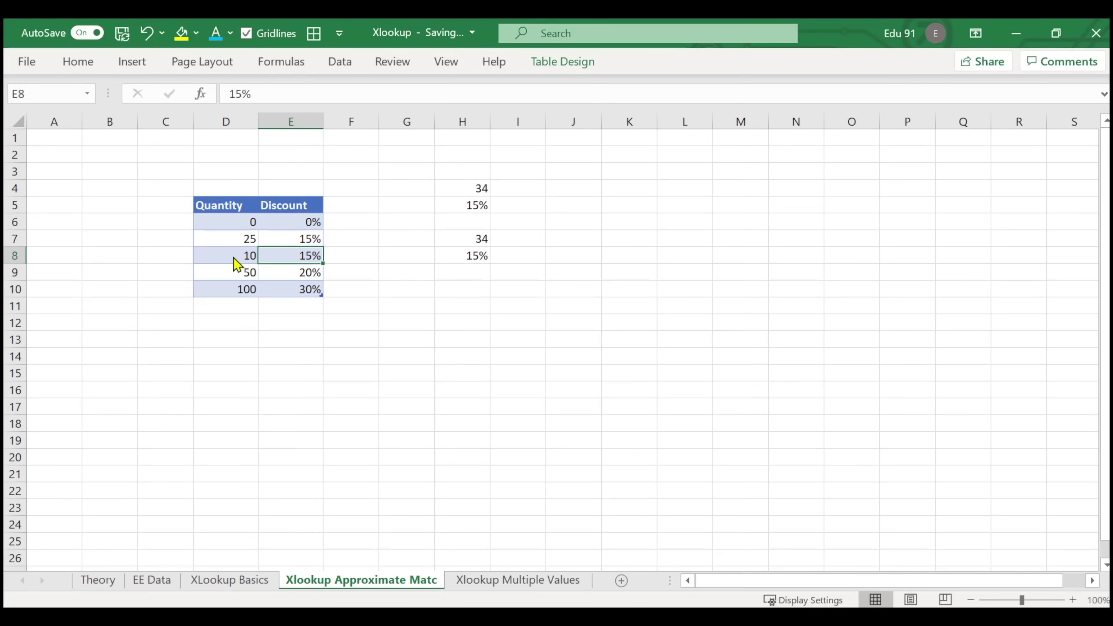
text(7)
key(Return)
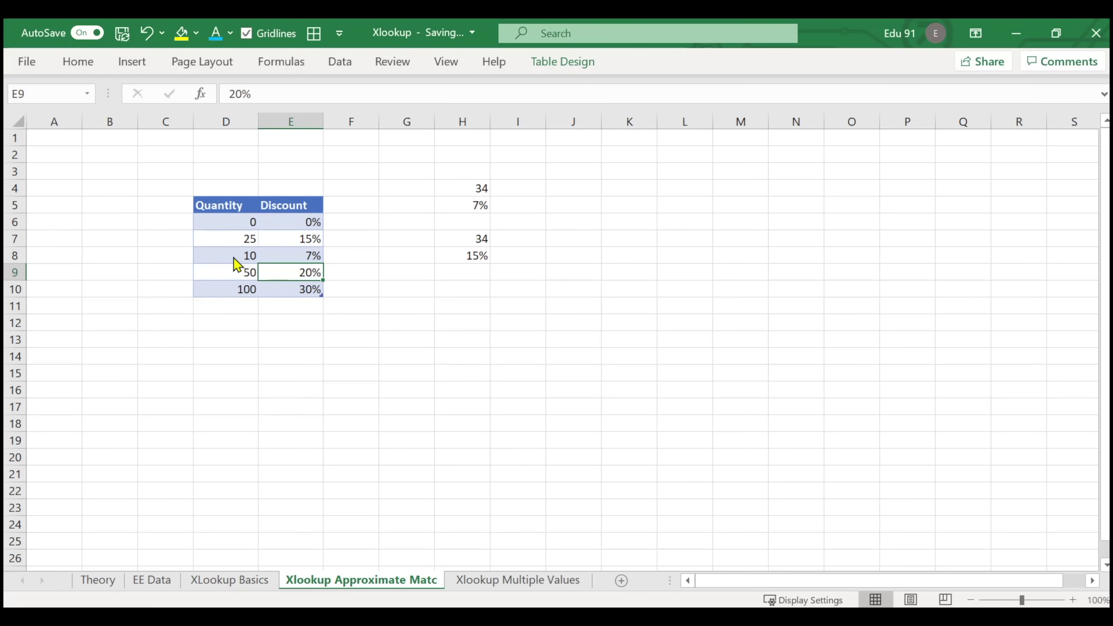
drag(477, 187, 479, 206)
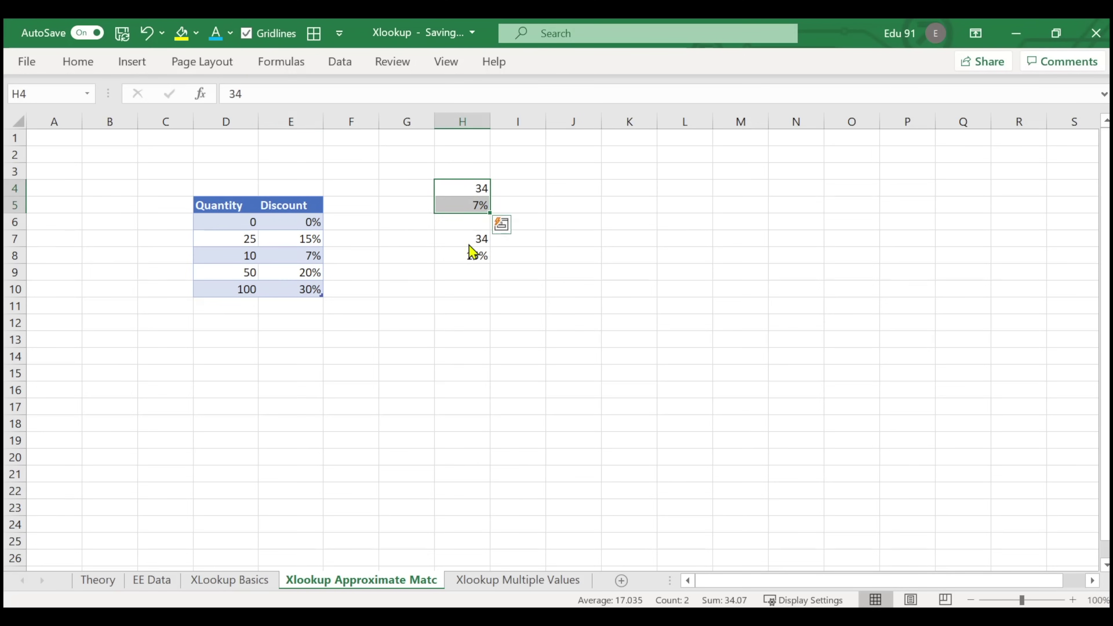
drag(469, 245, 479, 258)
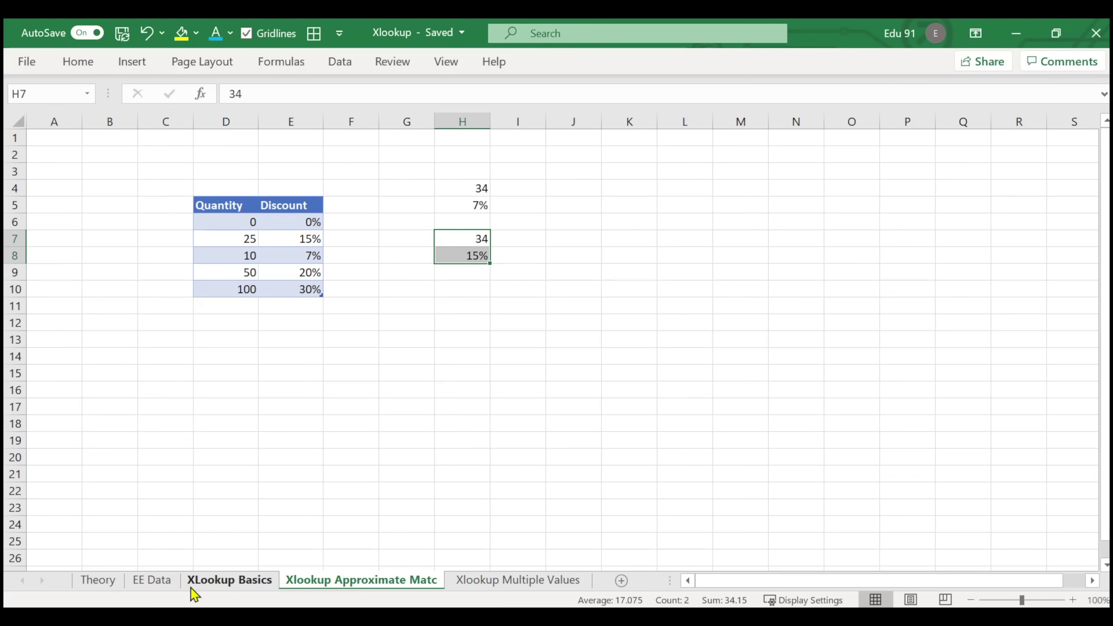
- Move through the XLookup Basics and Theory tabs, ending on the Xlookup Multiple Values sheet
click(199, 584)
click(115, 584)
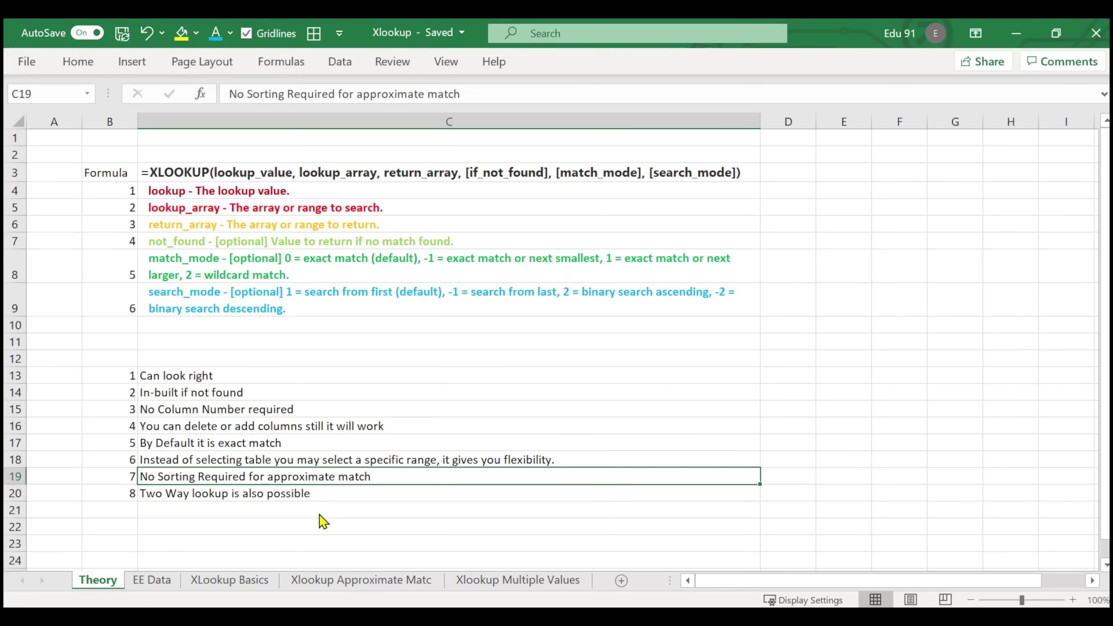
click(520, 583)
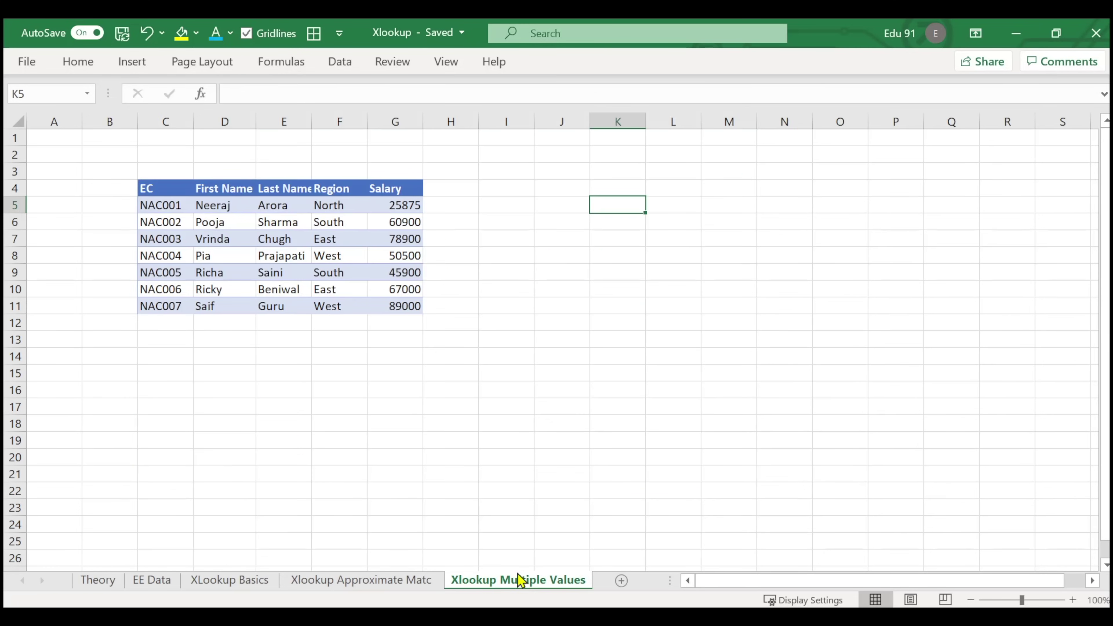
click(517, 361)
click(356, 585)
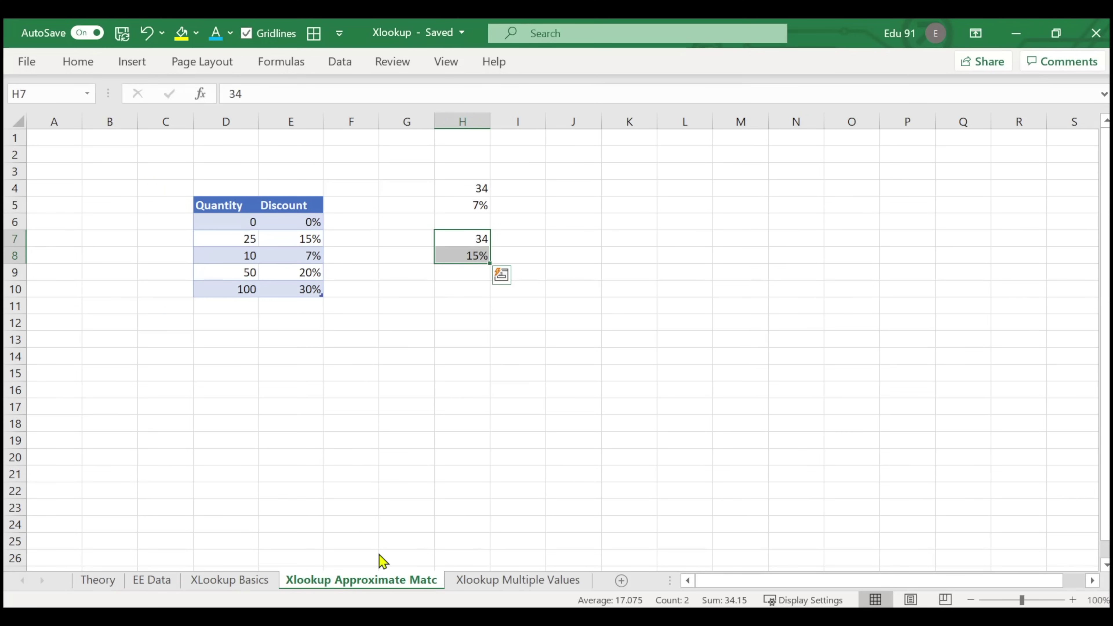
click(257, 582)
click(454, 438)
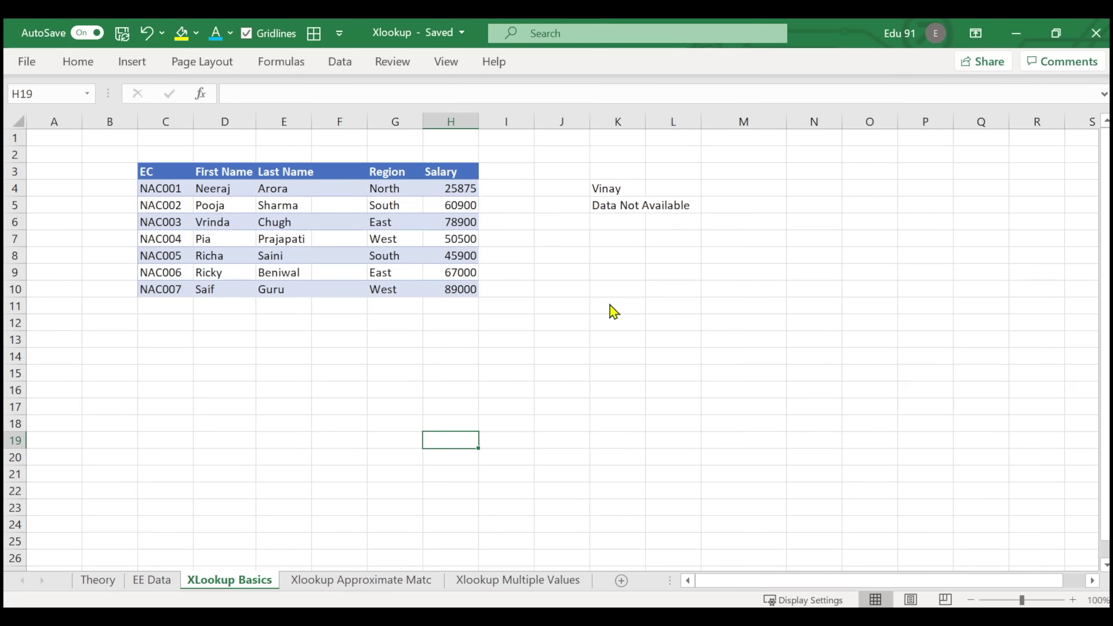
key(ctrl+Page_Down)
key(ctrl+Page_Down)
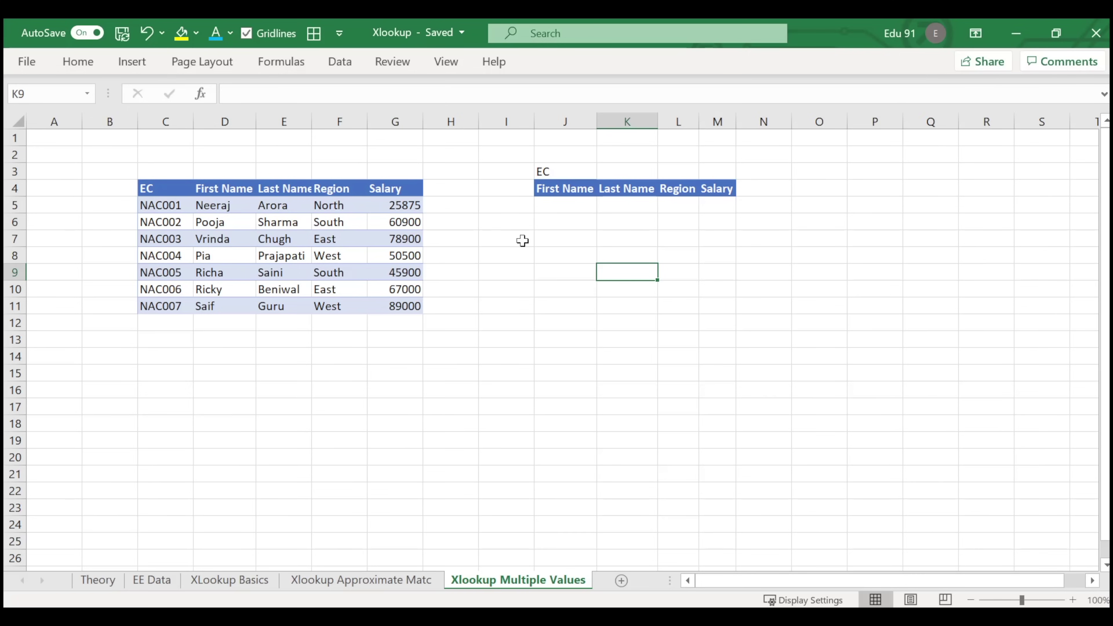
- Enter the EC code NAC001 in K3
click(564, 171)
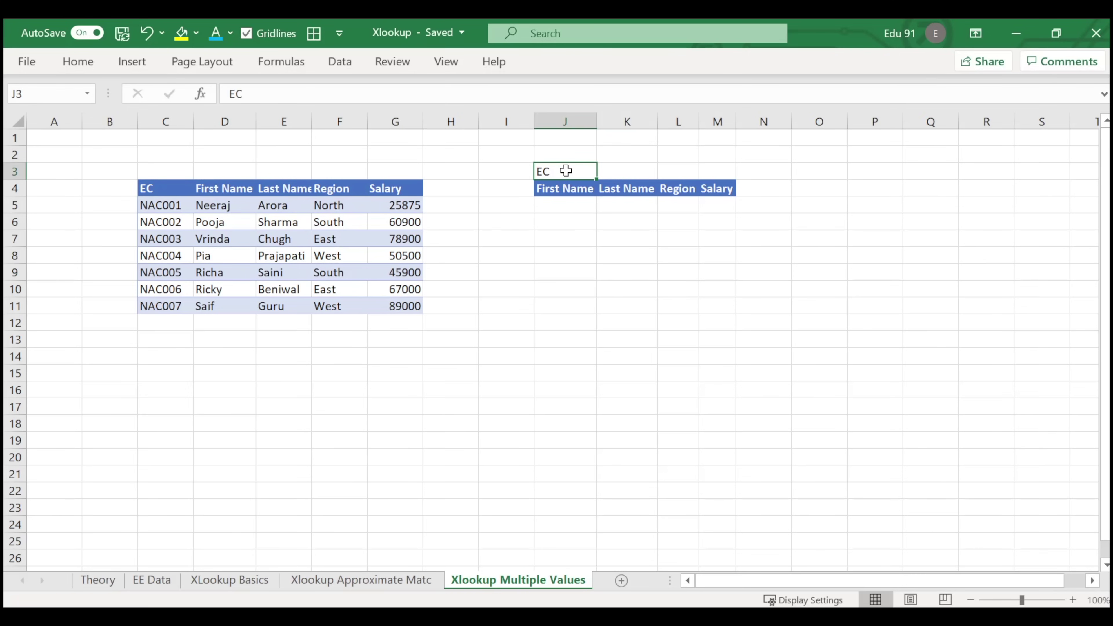
click(624, 171)
text(NAC001)
key(Return)
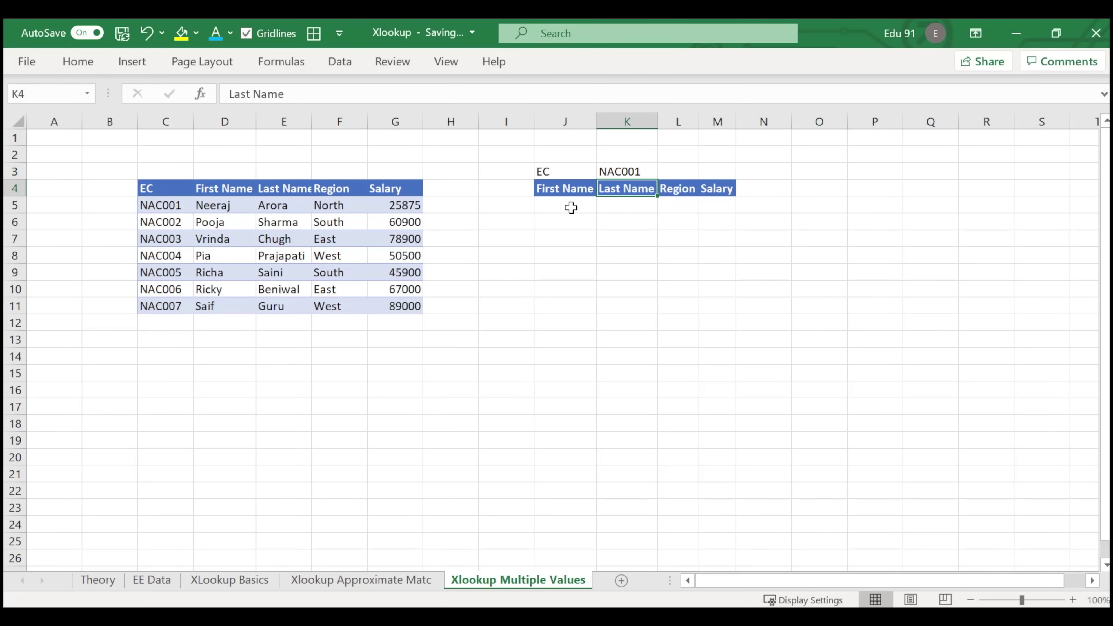
- Type =XLOOKUP(K3,C5:C11,D5:G11) in J5 to return First Name through Salary
click(571, 208)
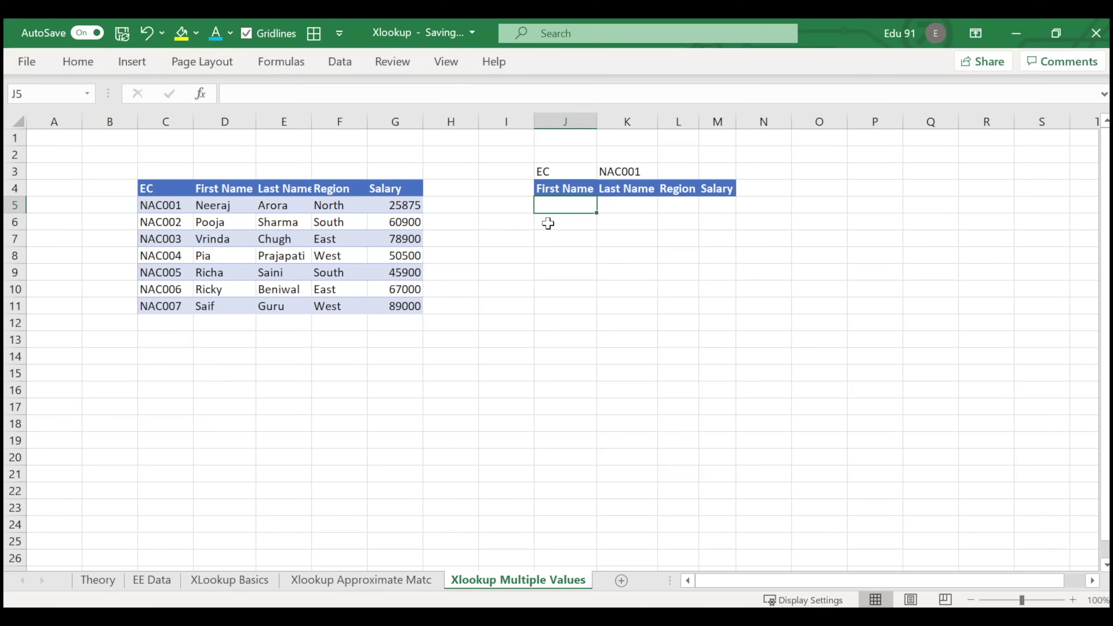
text(=xlo)
key(Tab)
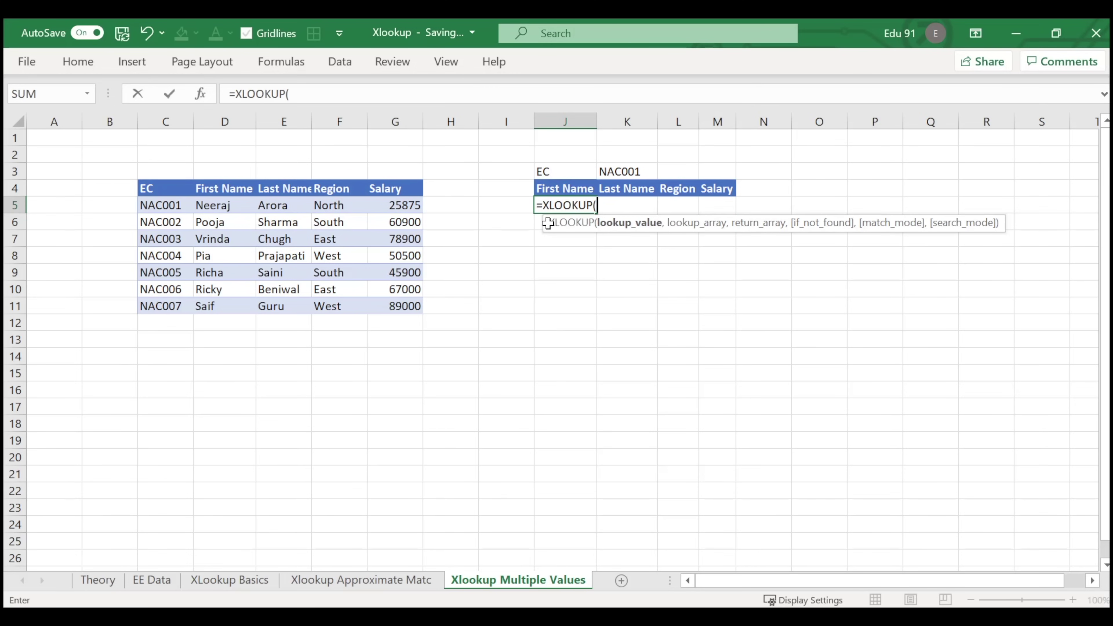
click(628, 170)
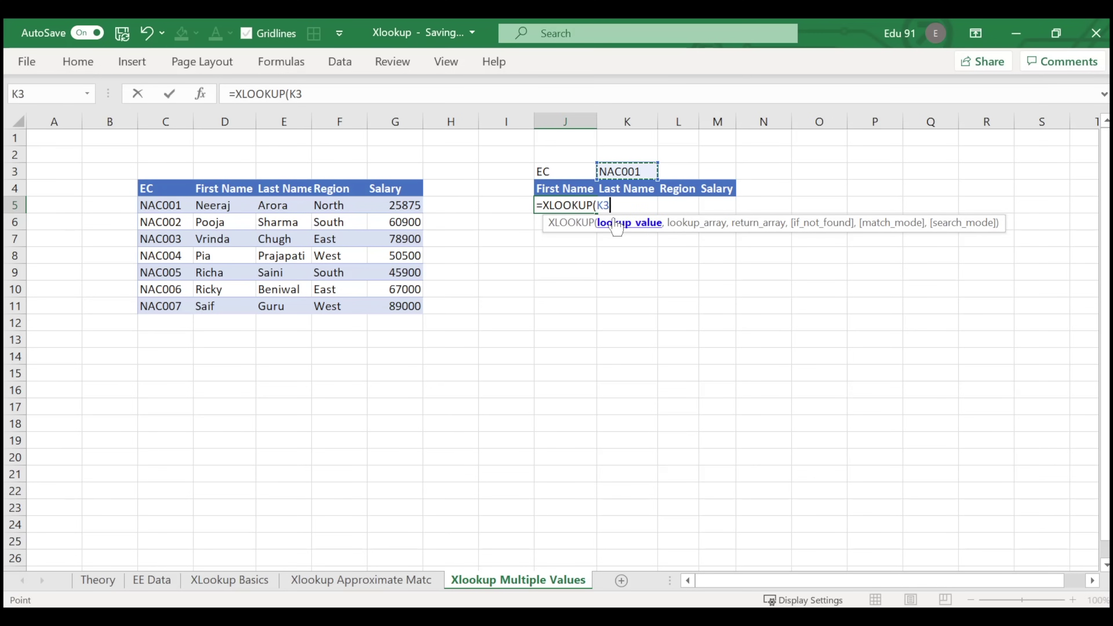
text(,)
drag(161, 206, 166, 300)
text(,)
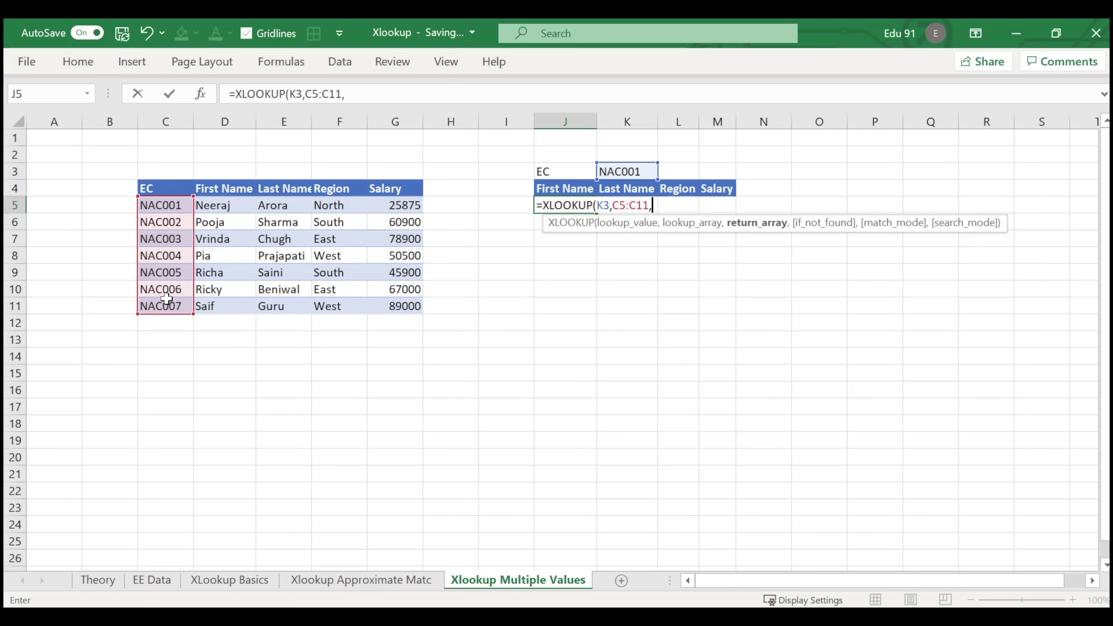
drag(220, 206, 407, 311)
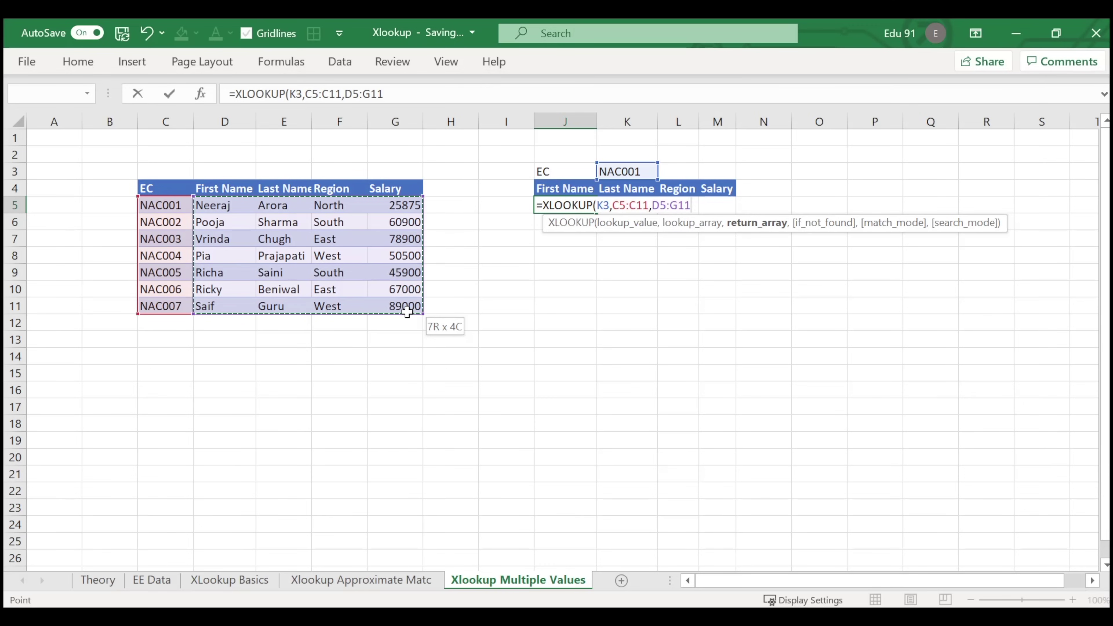
drag(407, 311, 407, 311)
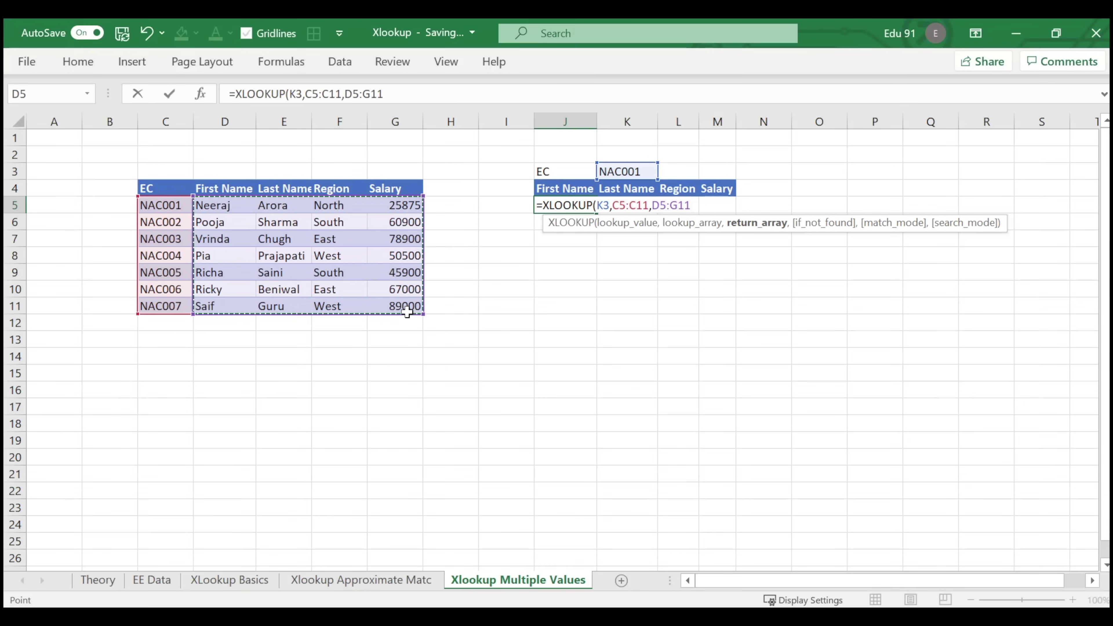
text())
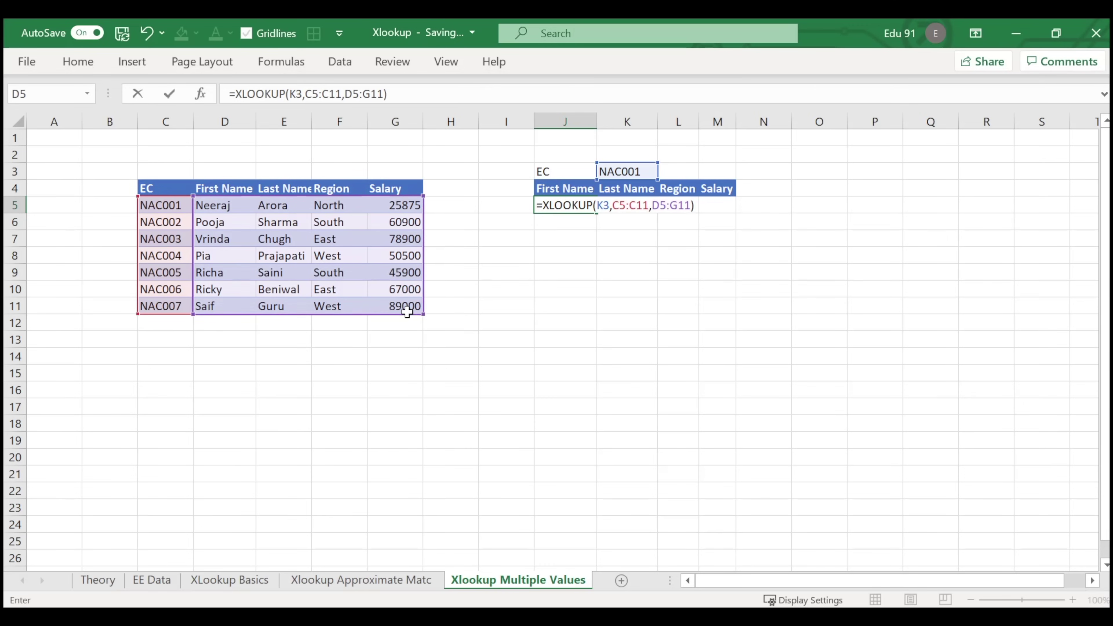
key(Return)
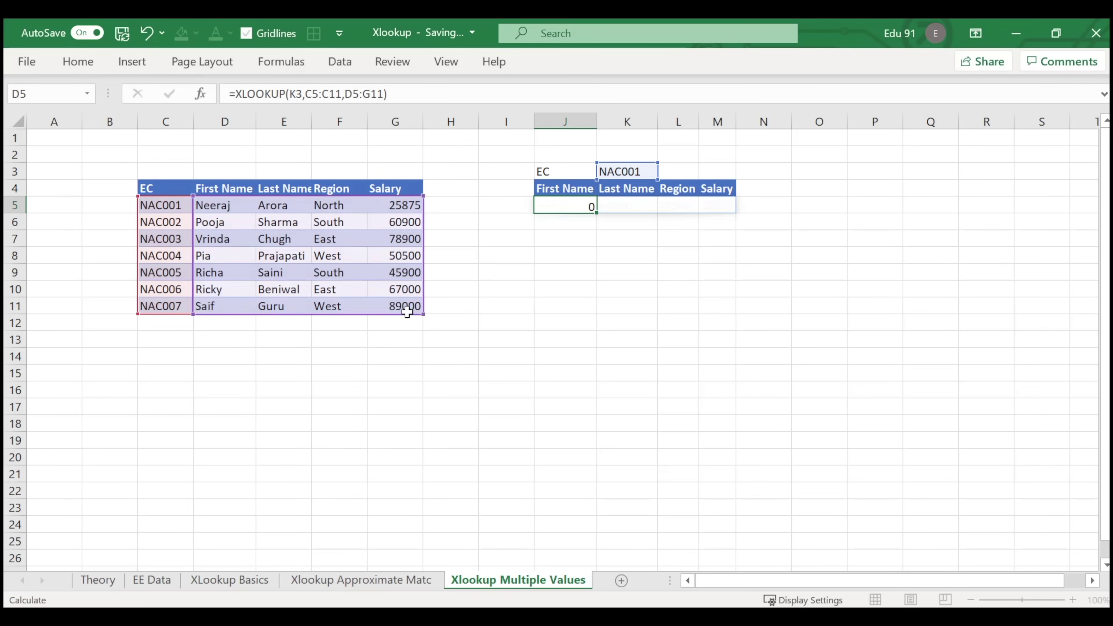
click(569, 206)
click(629, 206)
click(693, 205)
click(743, 204)
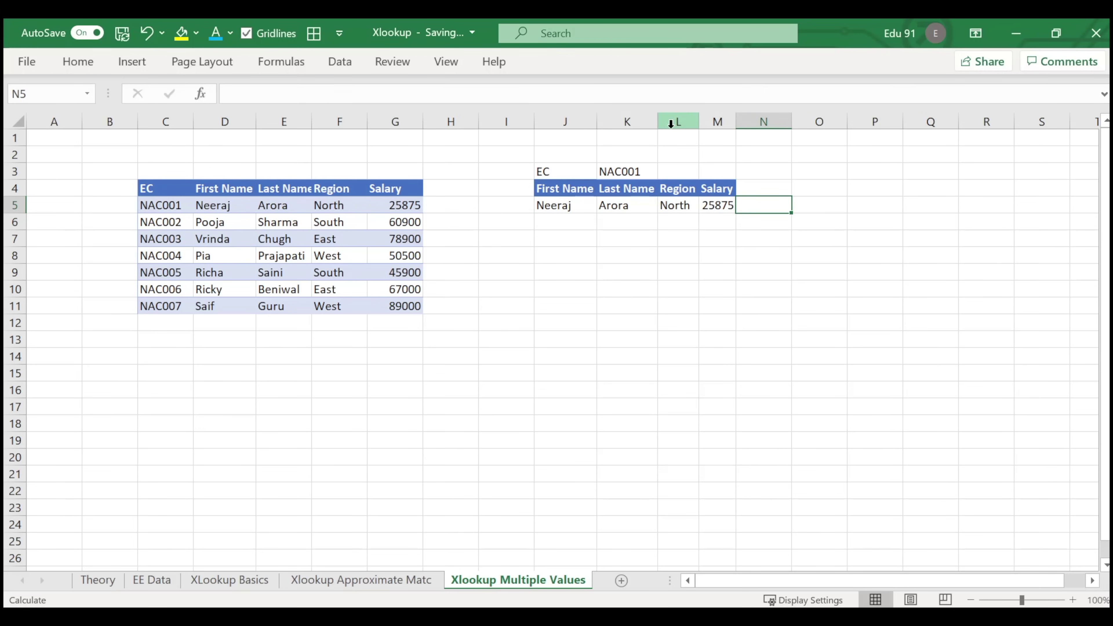
click(625, 205)
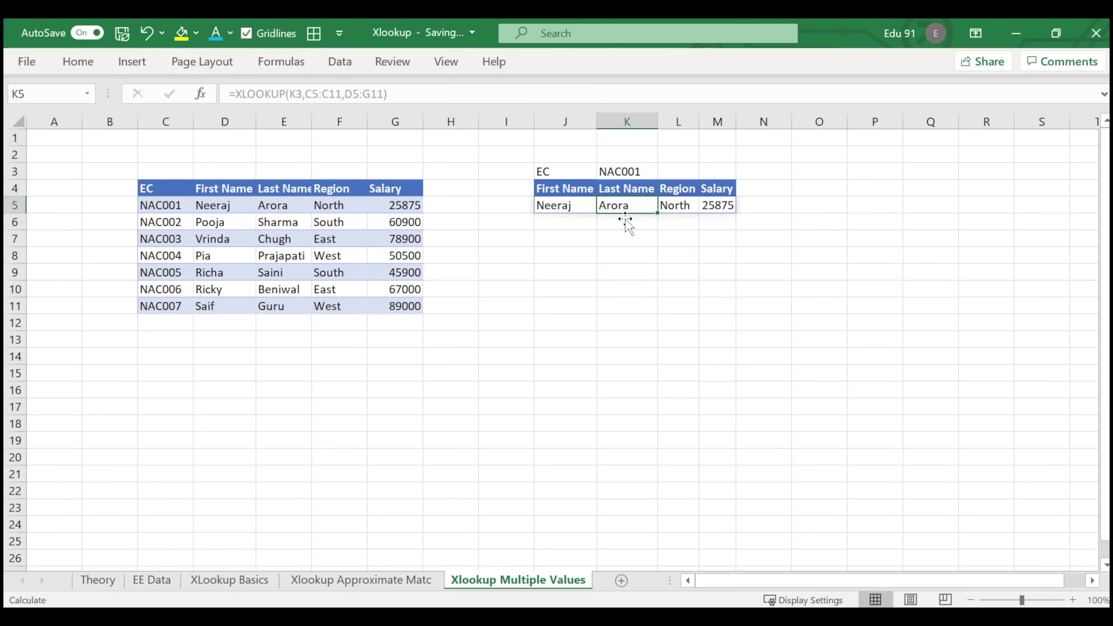
drag(588, 191, 682, 228)
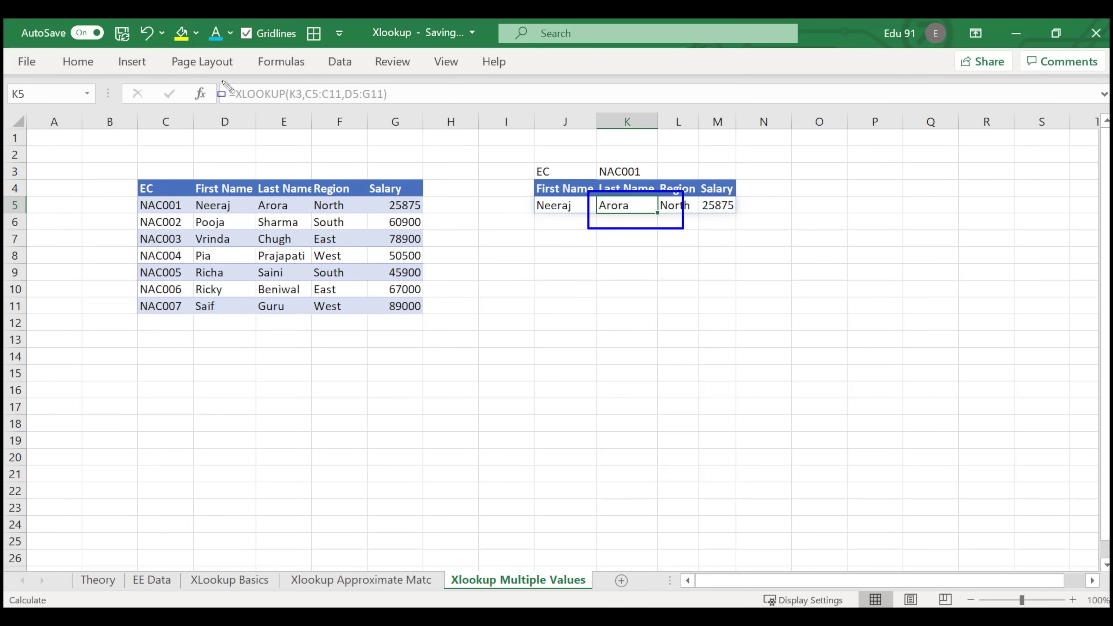
drag(196, 72, 458, 132)
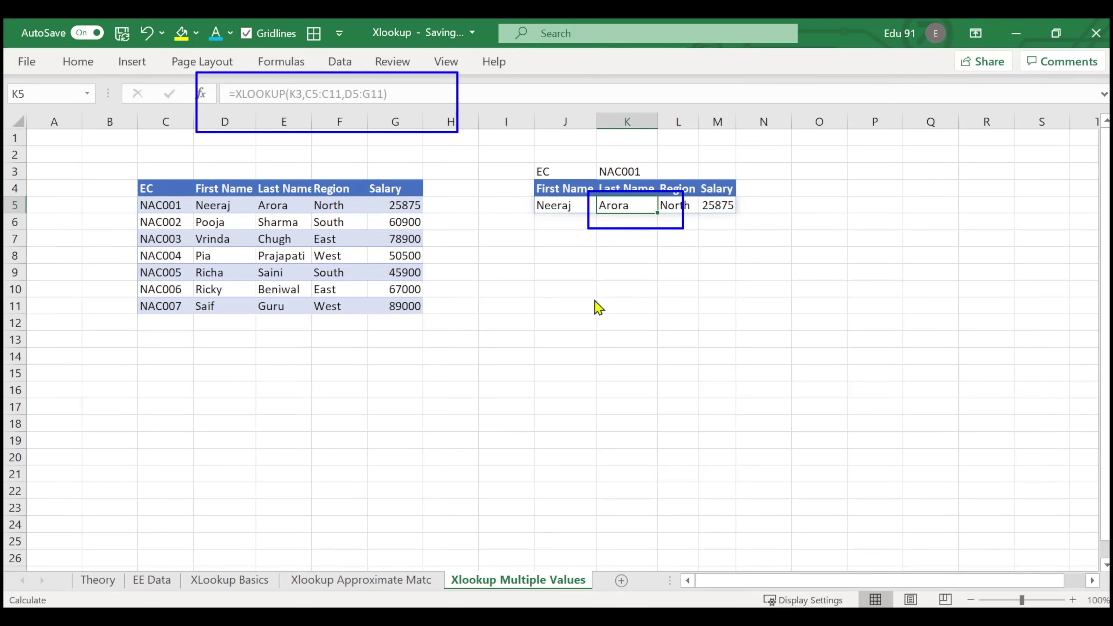
click(554, 207)
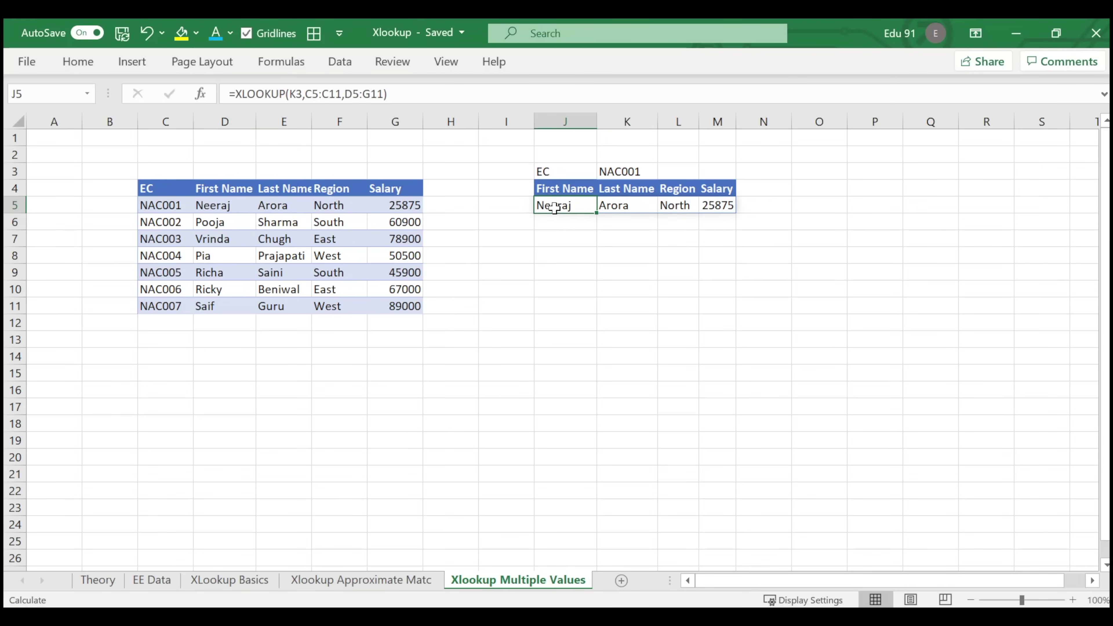
click(626, 206)
click(677, 207)
click(714, 209)
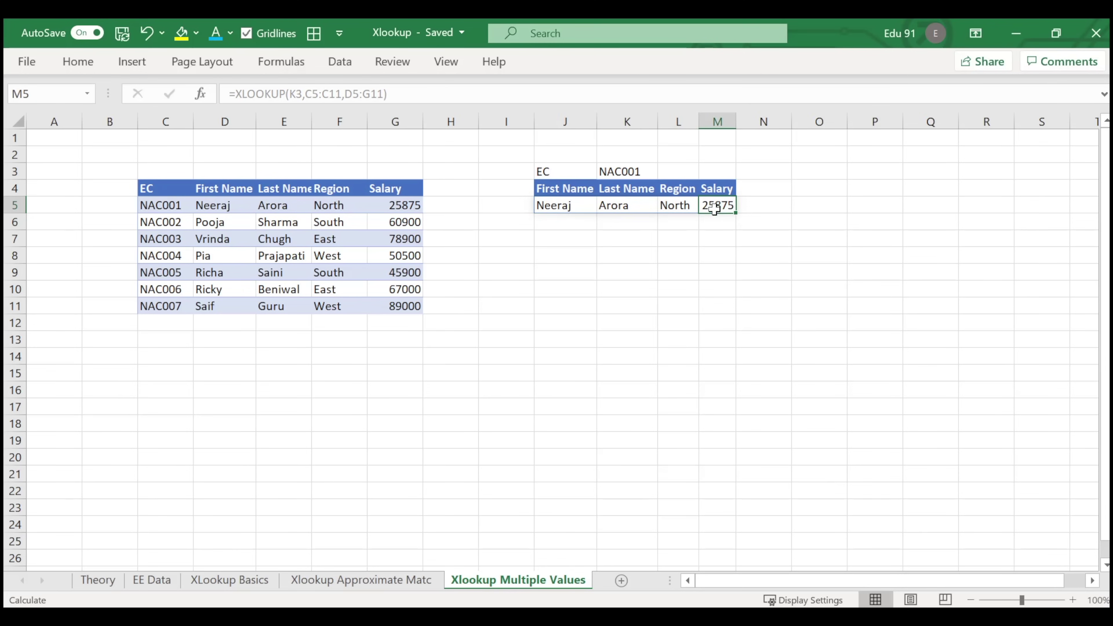
click(666, 253)
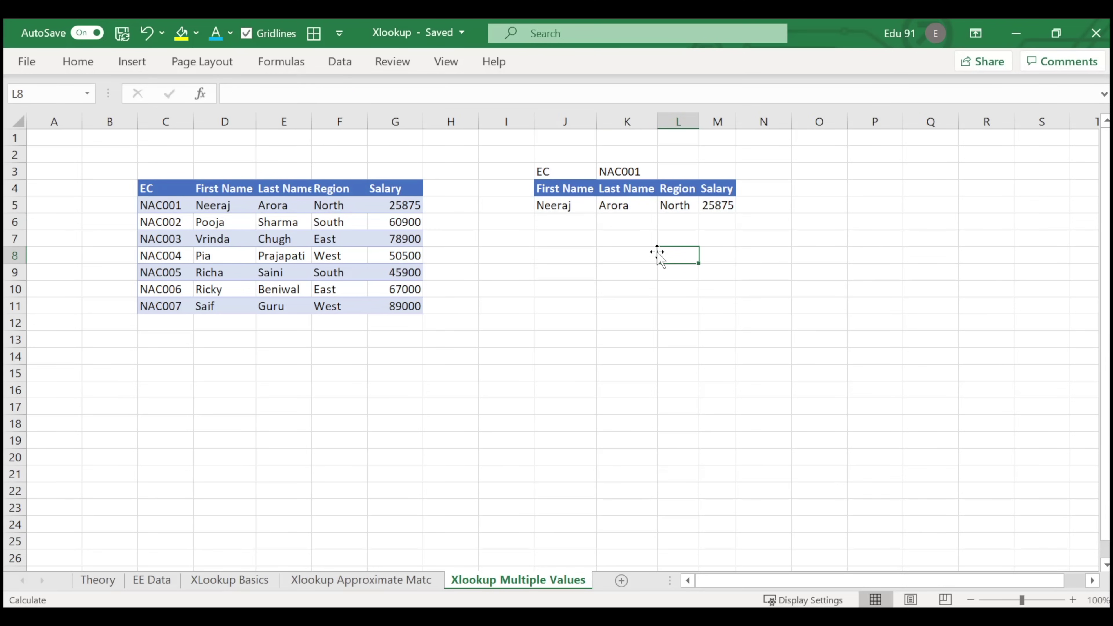
- On the Theory sheet, add point 9: 'Multiple value also possible in case of XLOOKUP'
click(113, 582)
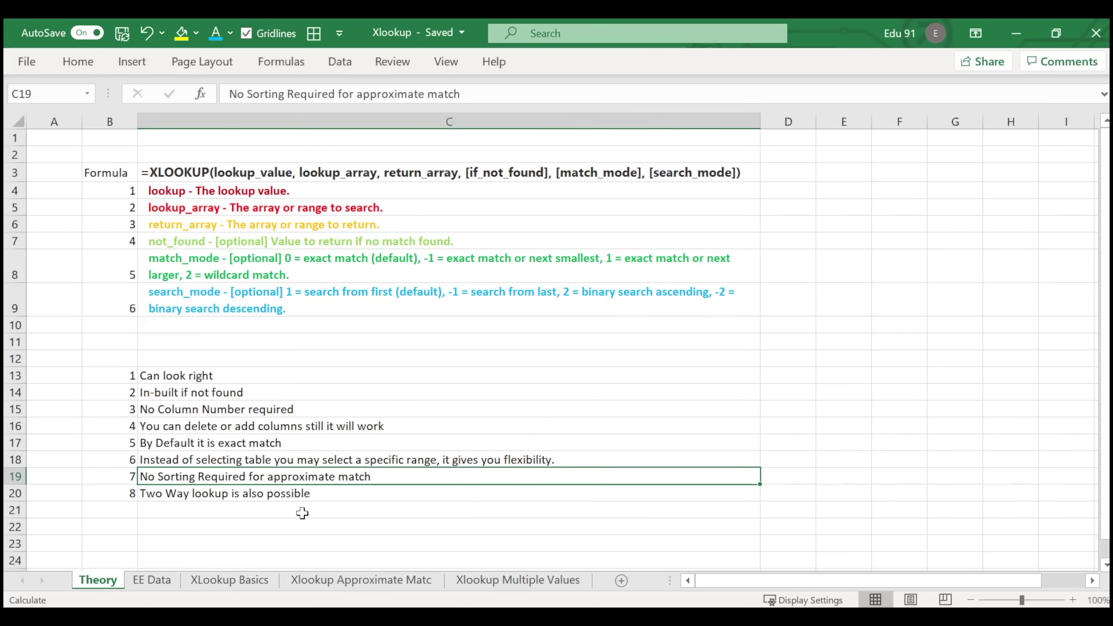
click(130, 512)
text(9)
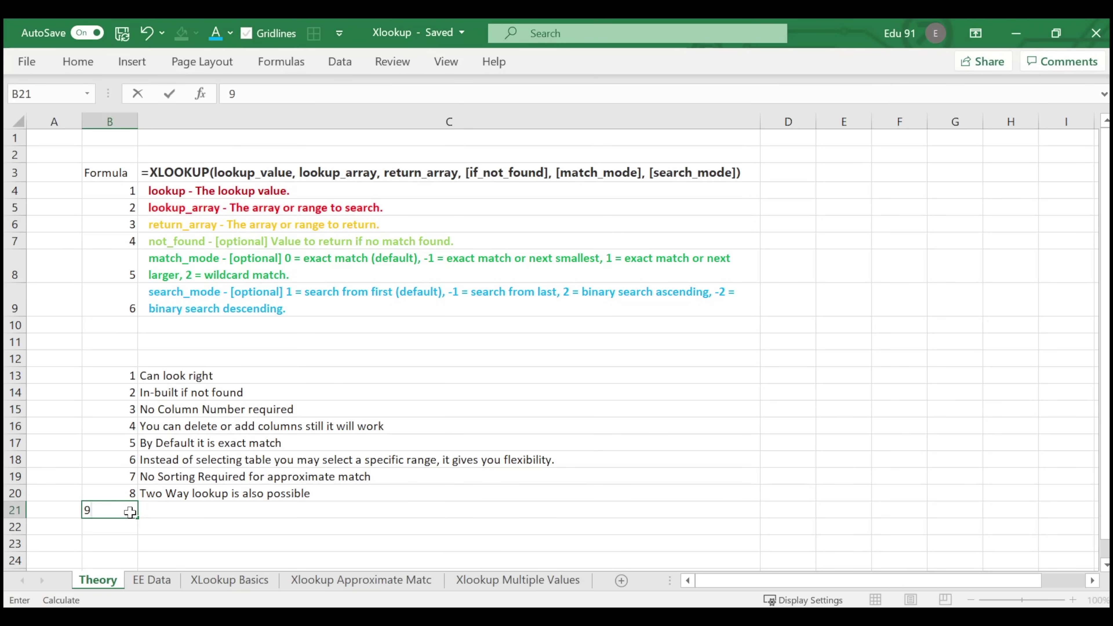
key(Return)
click(130, 512)
key(Right)
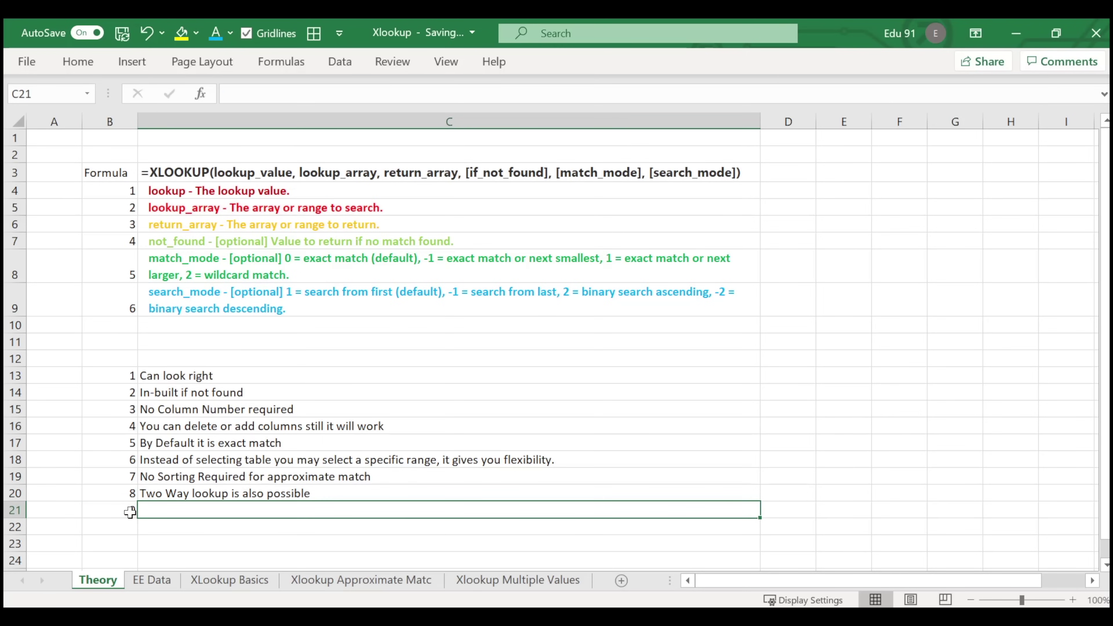
text(Multipleas)
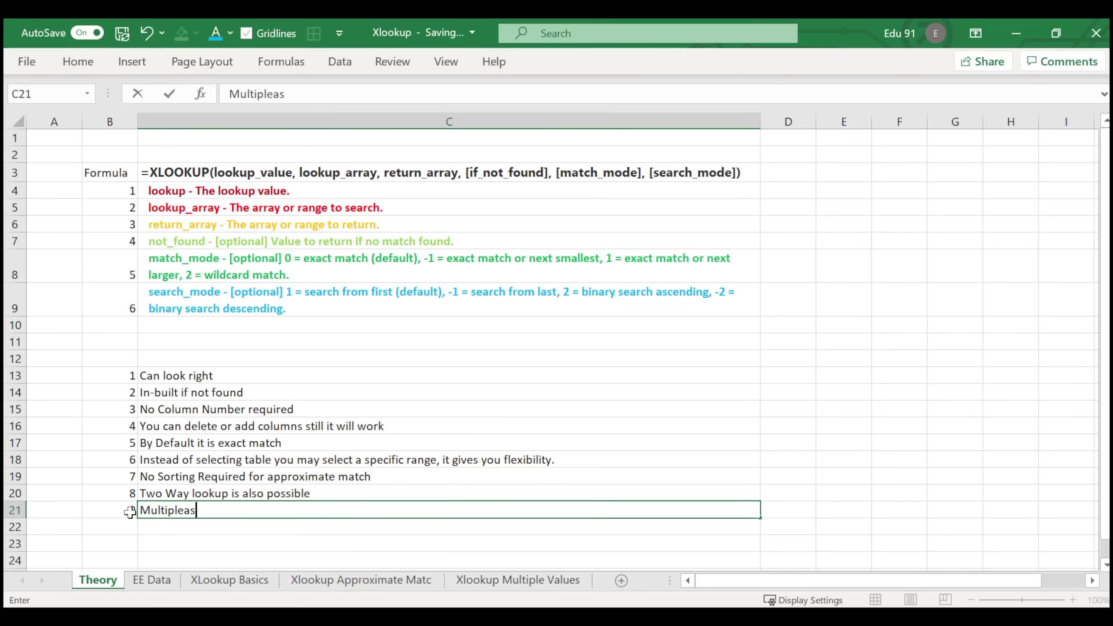
text(valuealso possib)
text(le in)
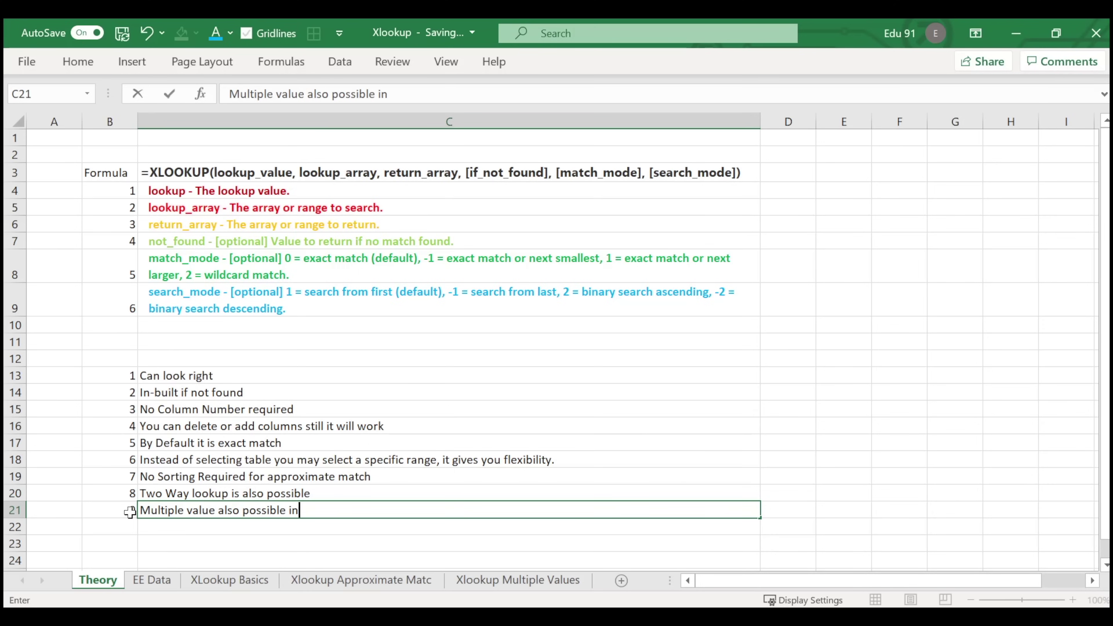
text(ase of )
text(OOP)
text(UP)
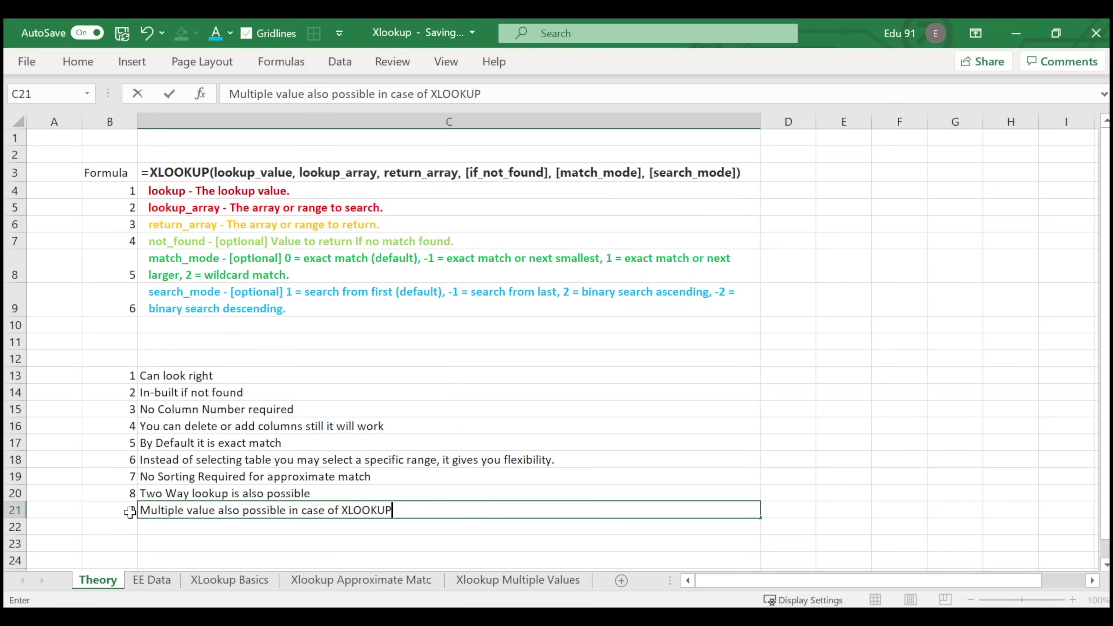
key(Up)
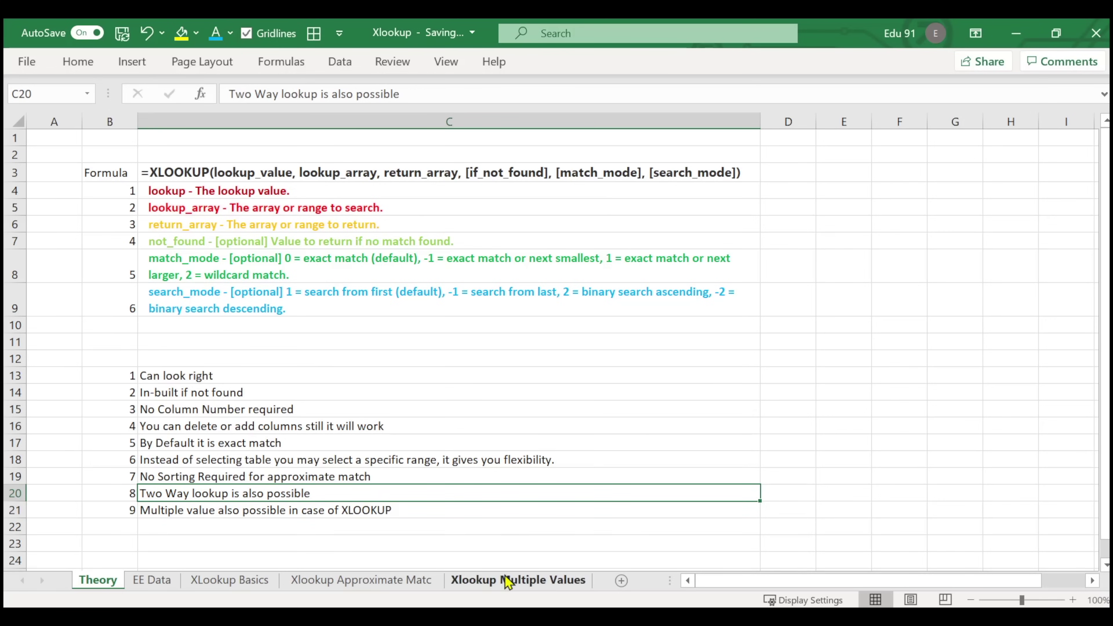
- Check the Last Name and Region results on Xlookup Multiple Values, then go to XLookup Basics
click(508, 581)
click(632, 225)
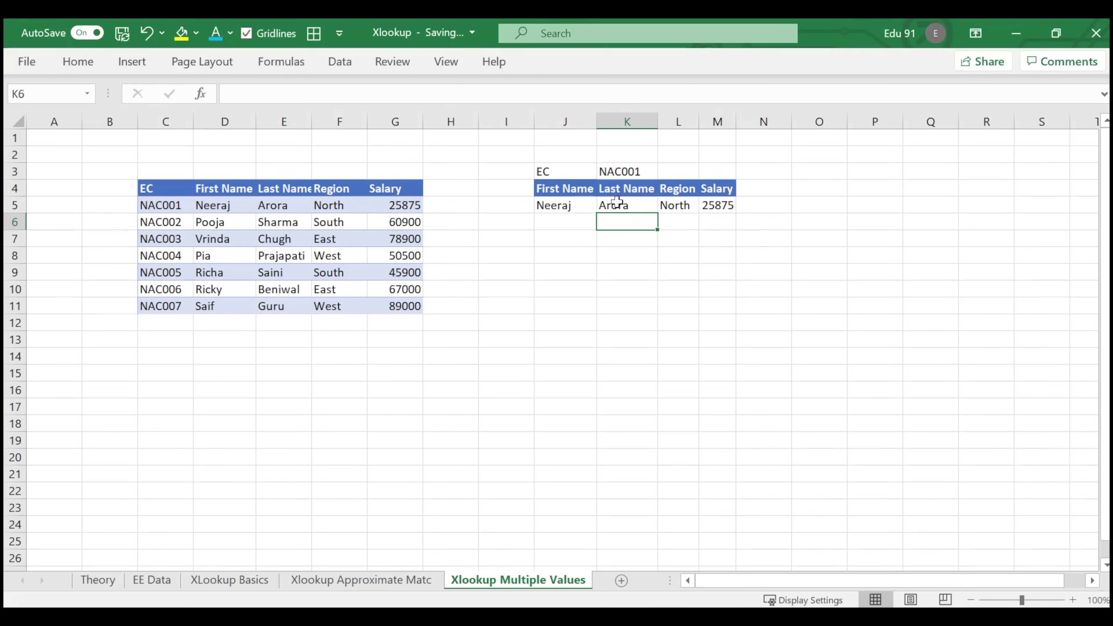
drag(634, 205, 667, 206)
click(607, 272)
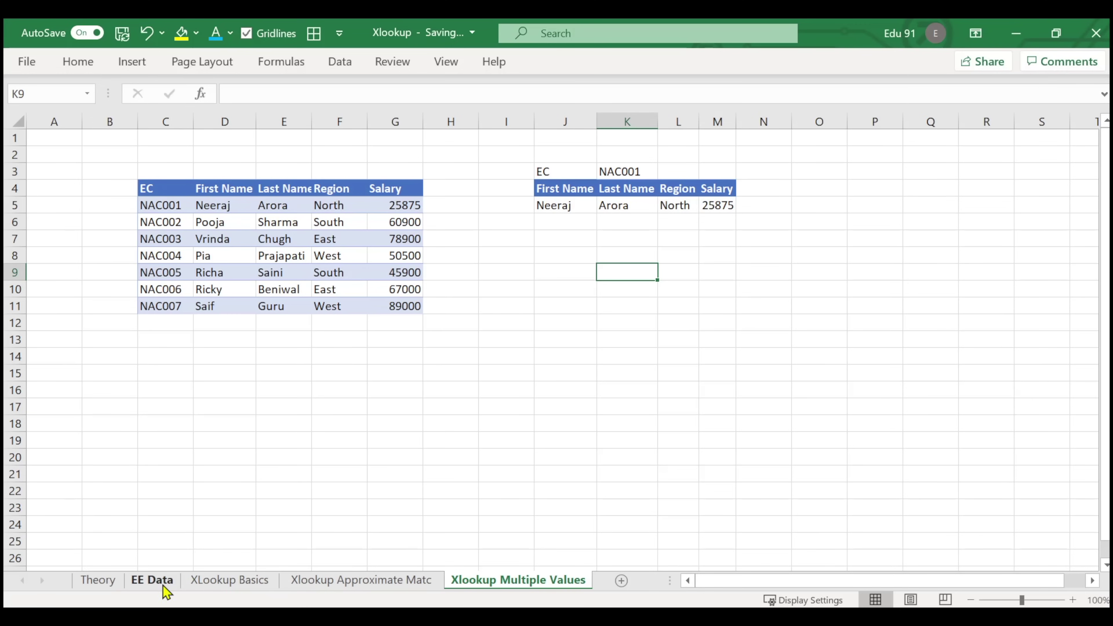
click(152, 581)
click(246, 580)
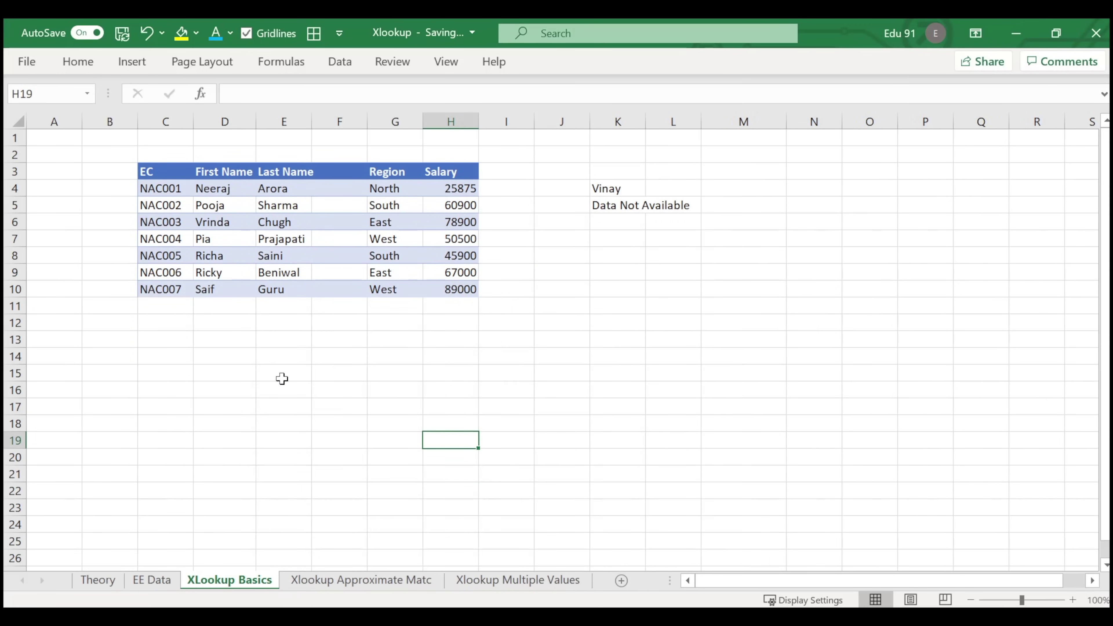
- On the approximate match sheet, undo the row swap between the 10 and 25 quantity rows
click(353, 579)
drag(242, 273, 302, 272)
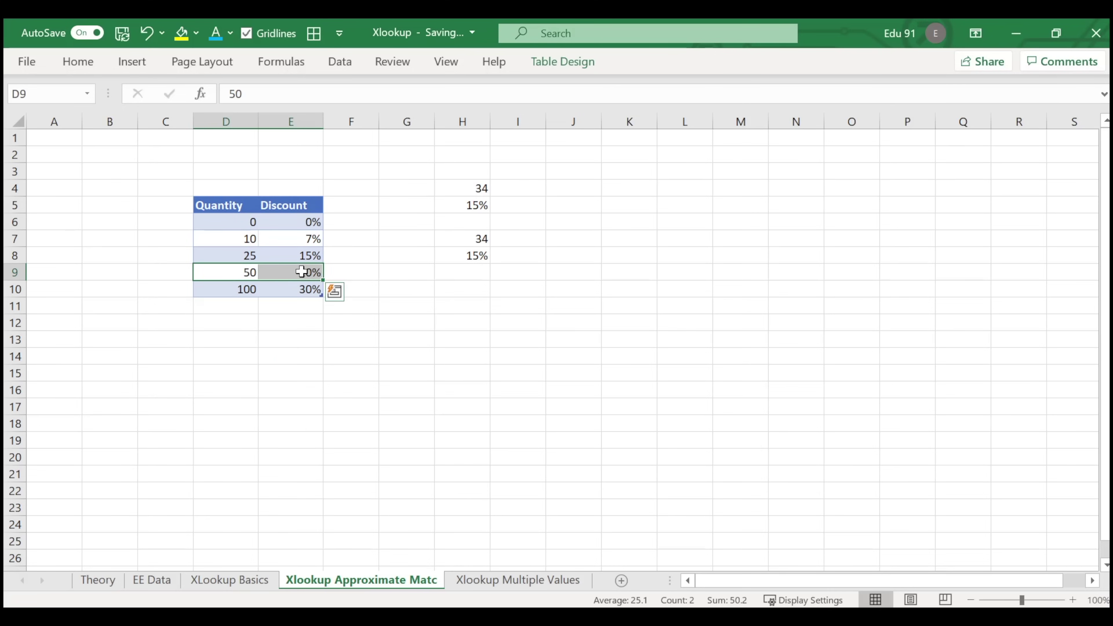
mouse_move(234, 254)
mouse_down()
mouse_move(287, 259)
mouse_move(287, 240)
mouse_up()
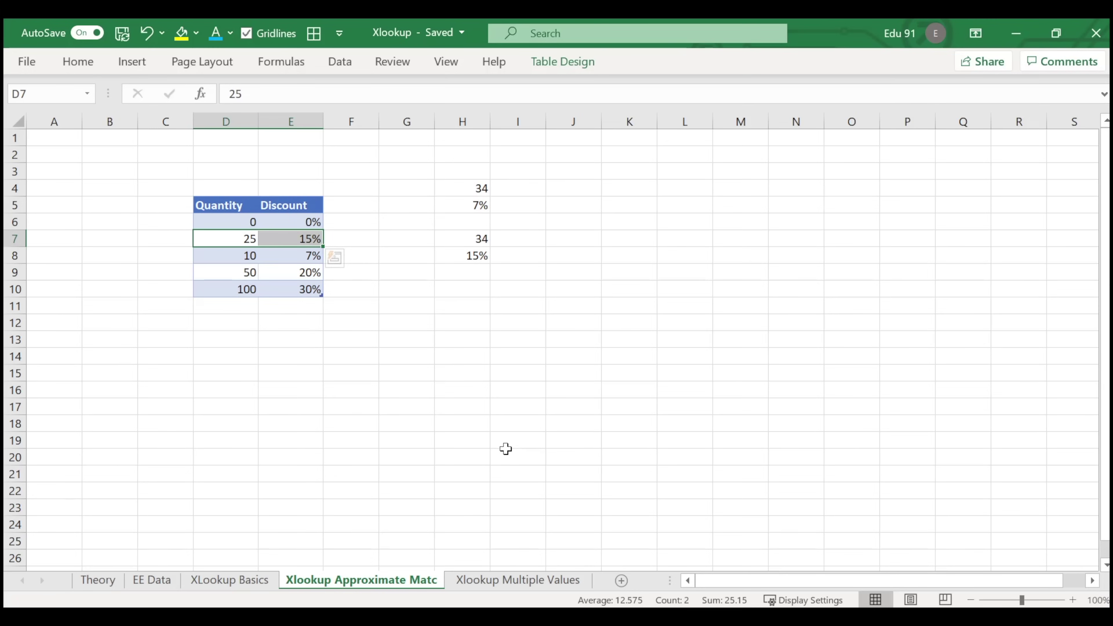
key(ctrl+z)
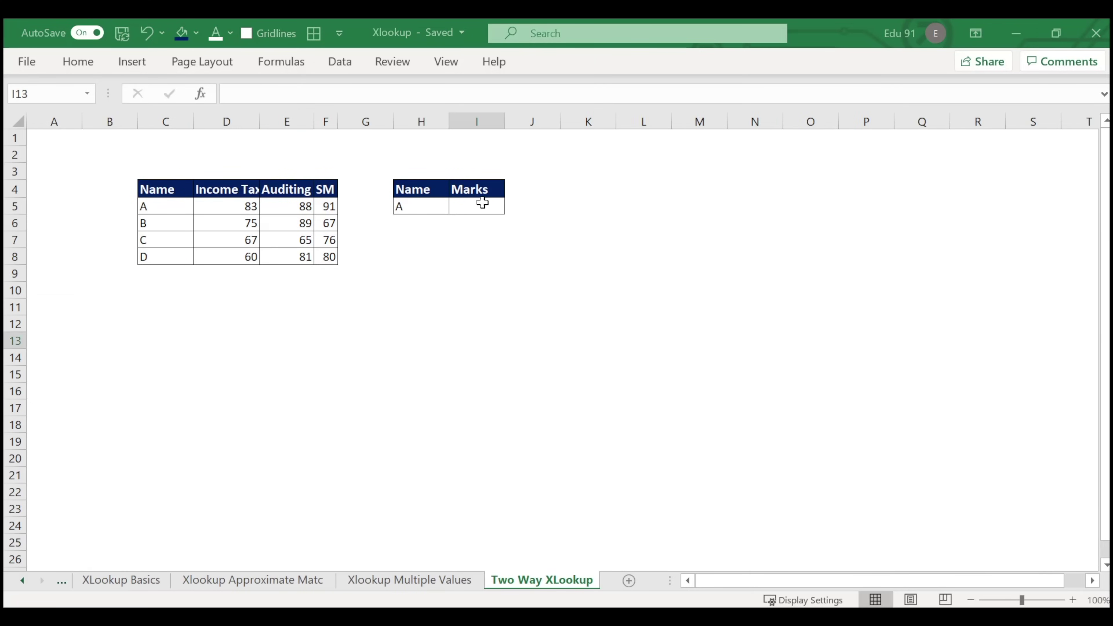
- Autofit column D, rename the I4 heading from Marks to Income Tax, and autofit column I
click(487, 205)
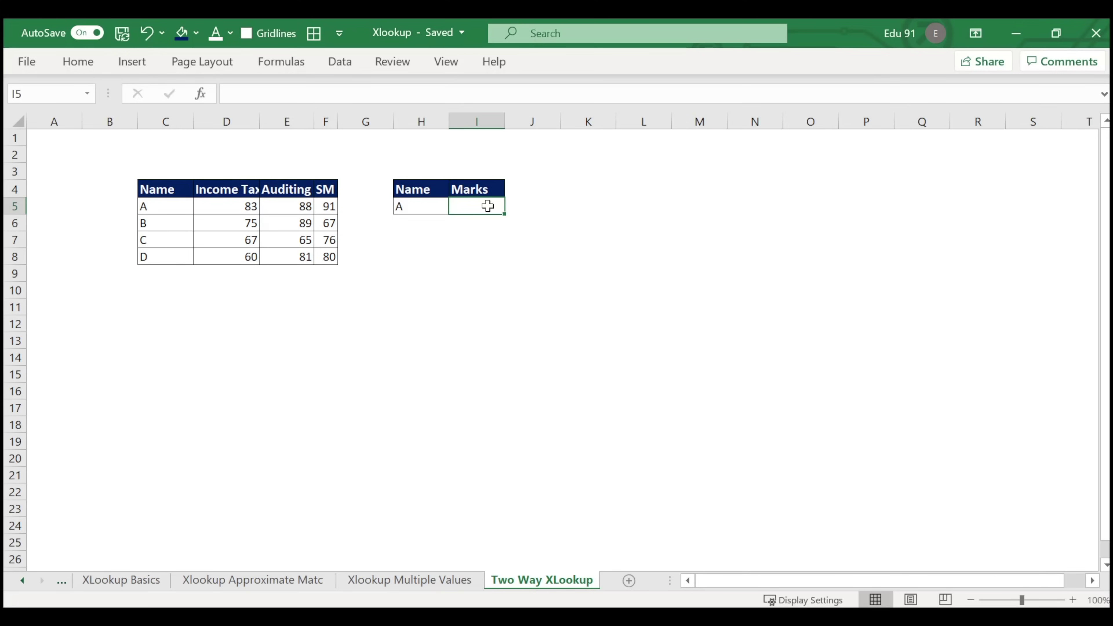
double_click(259, 120)
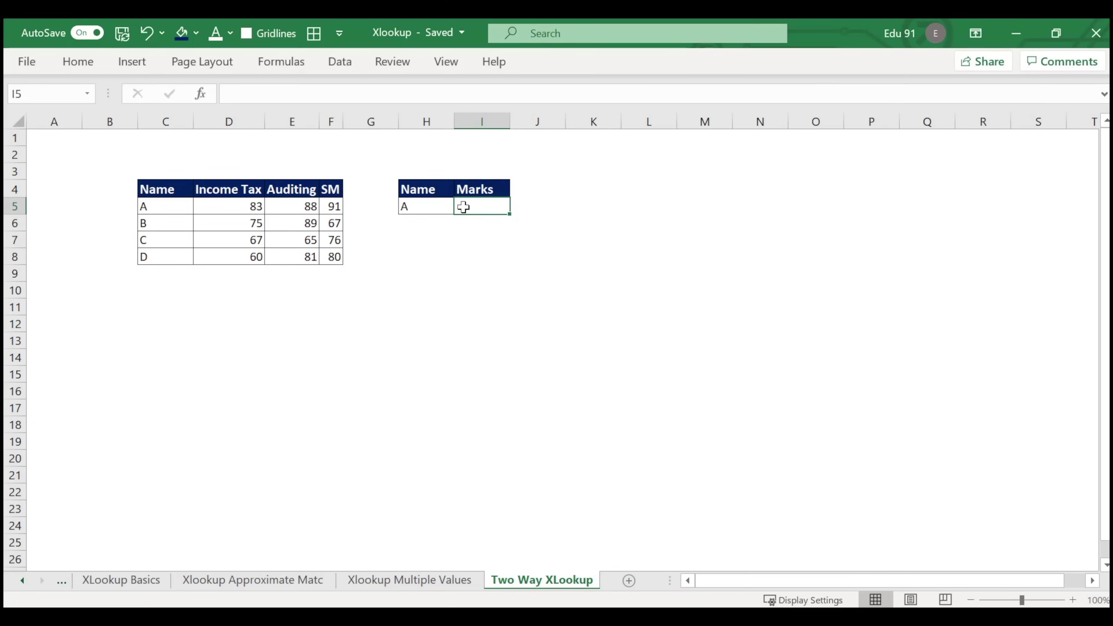
click(495, 189)
text(Income a)
key(BackSpace)
key(BackSpace)
text(Tax)
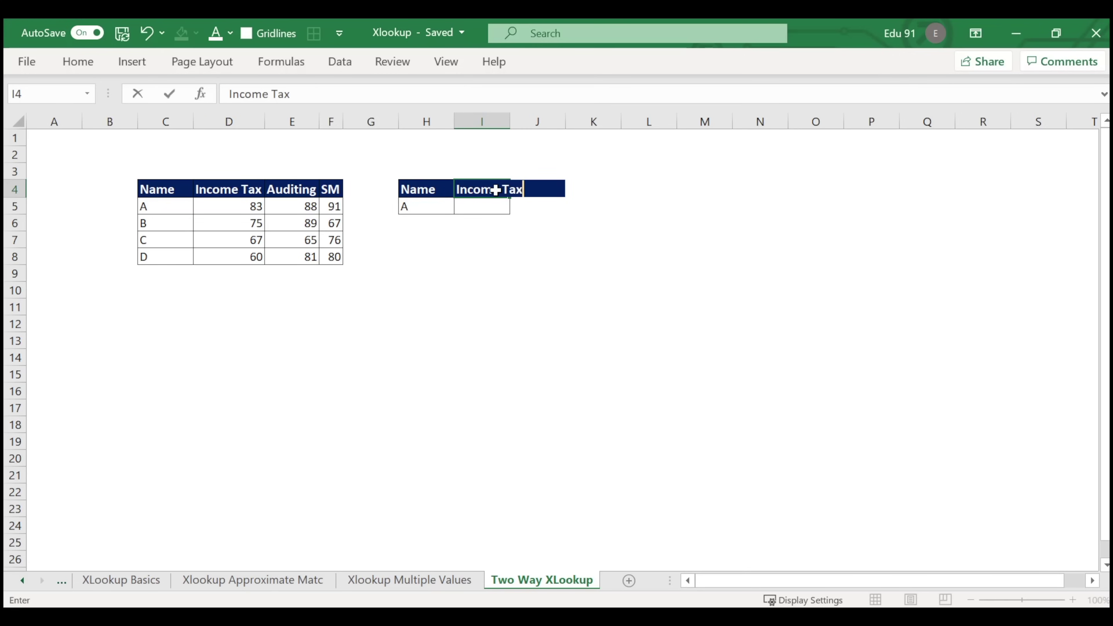
key(Return)
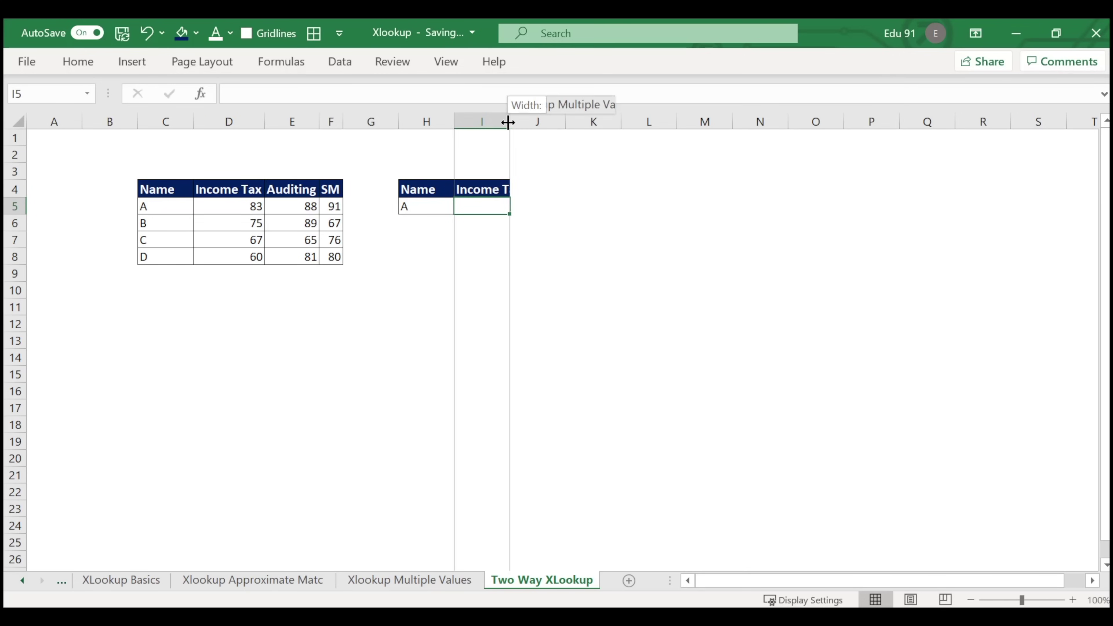
double_click(511, 121)
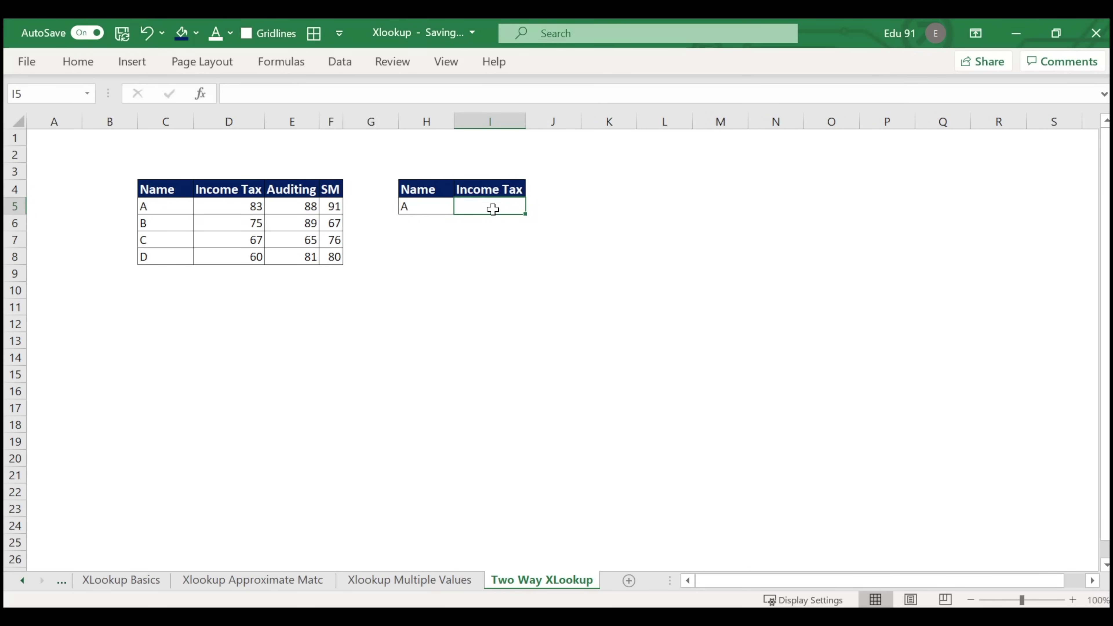
- Enter =XLOOKUP(H5,C5:C8,D5:D8) in I5, returning name A's Income Tax mark 83
text(=xlo)
key(Tab)
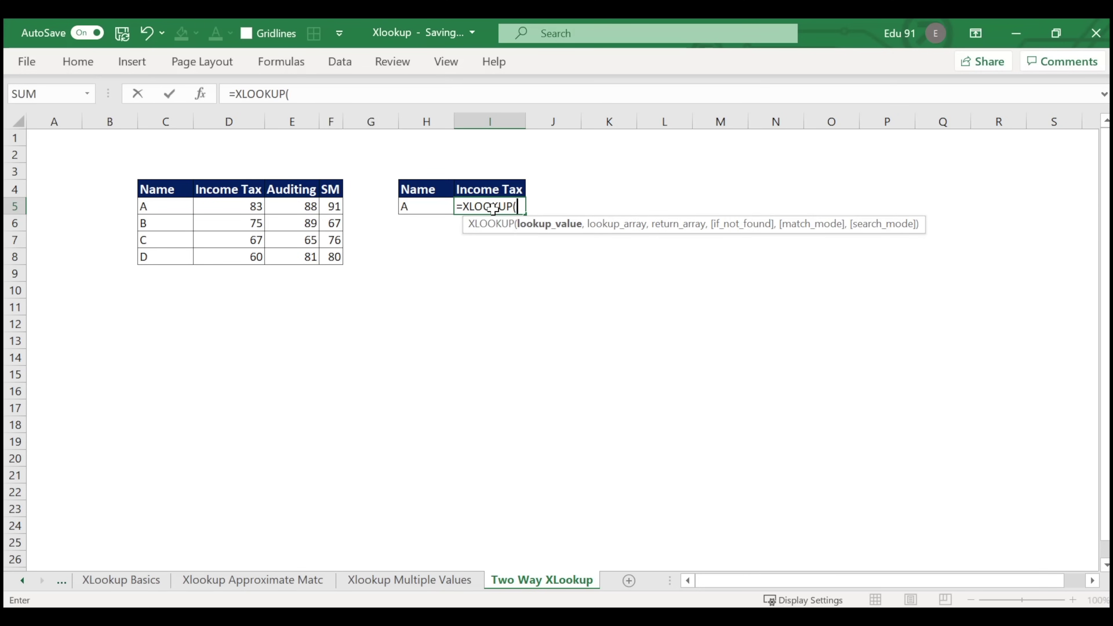
click(442, 207)
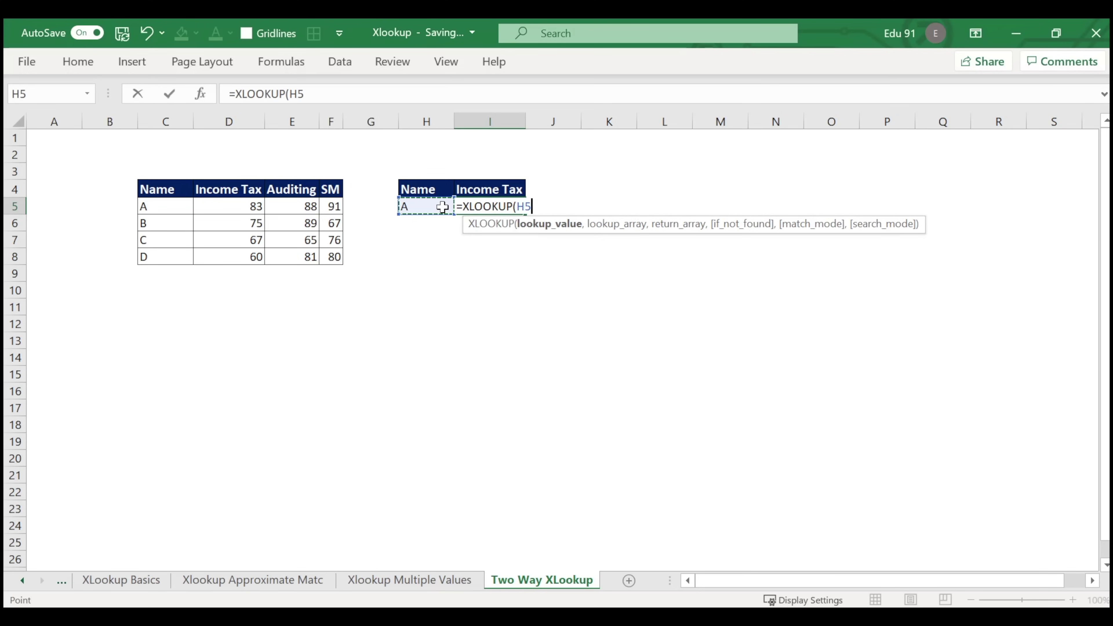
text(,)
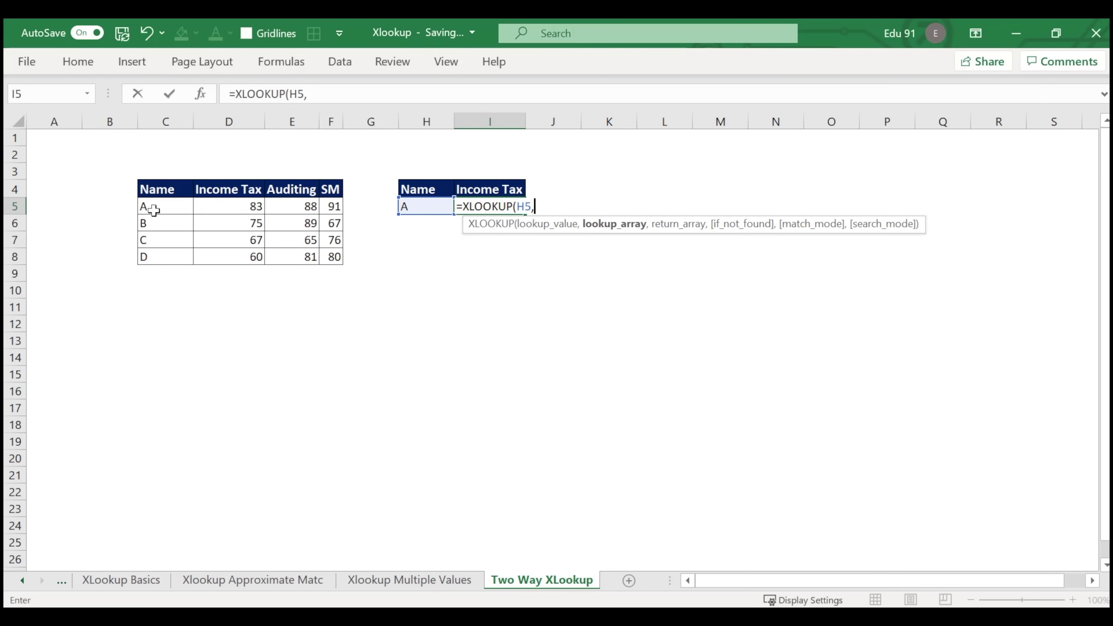
drag(153, 210, 151, 257)
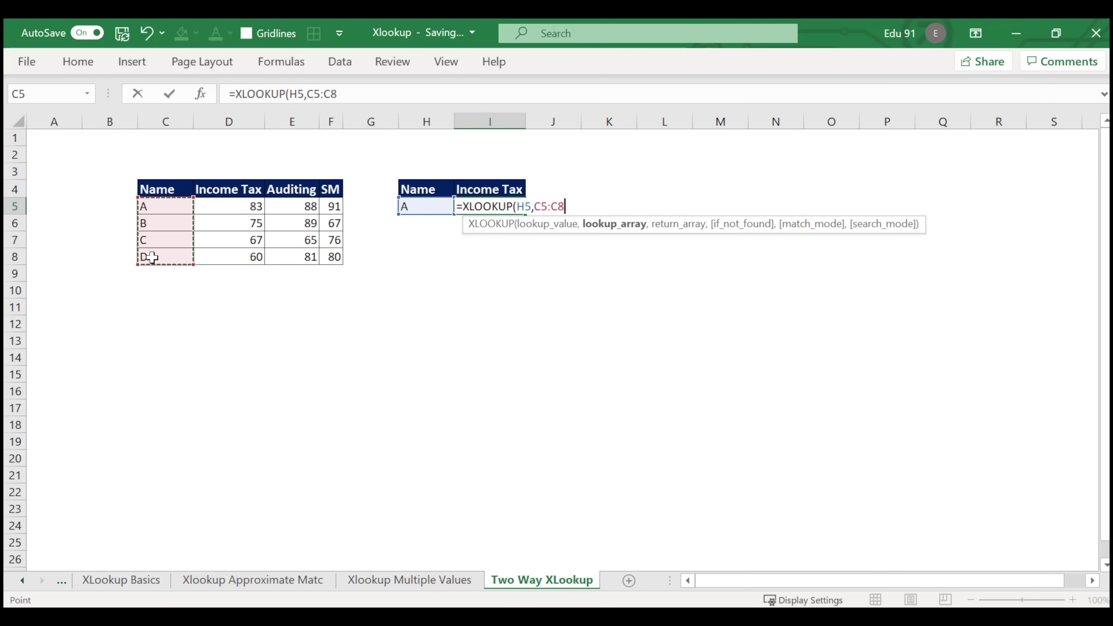
text(,)
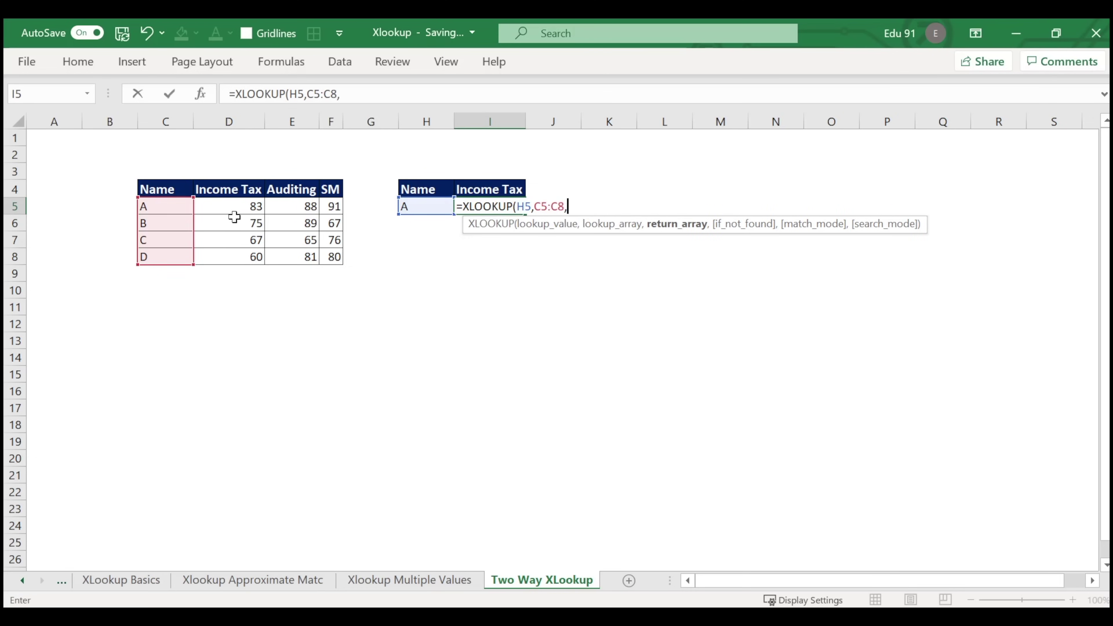
drag(238, 206, 237, 258)
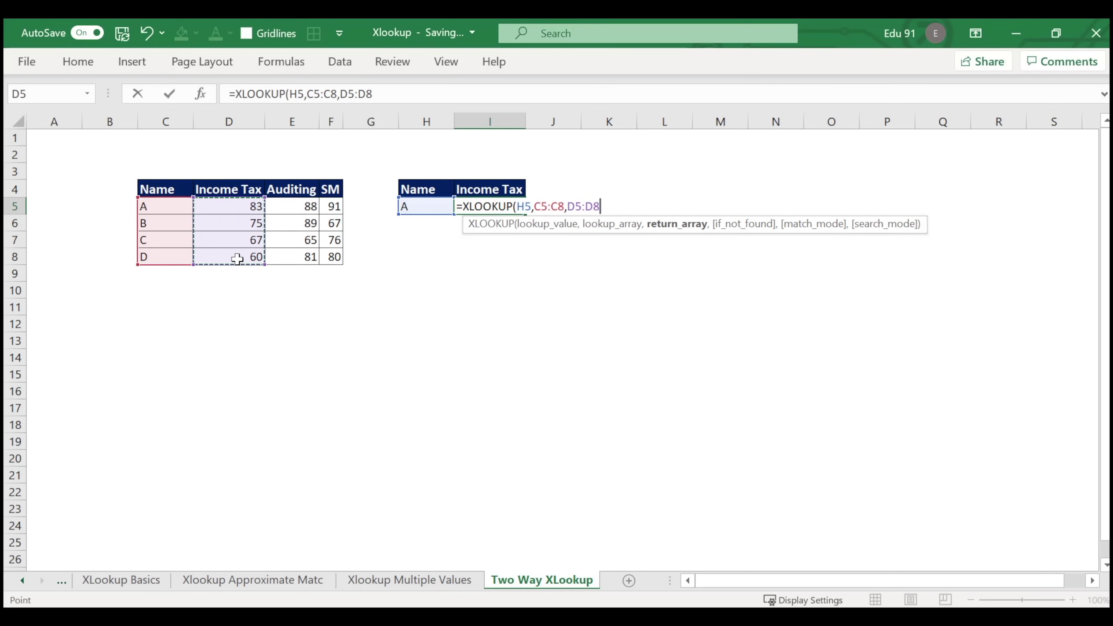
text())
key(Return)
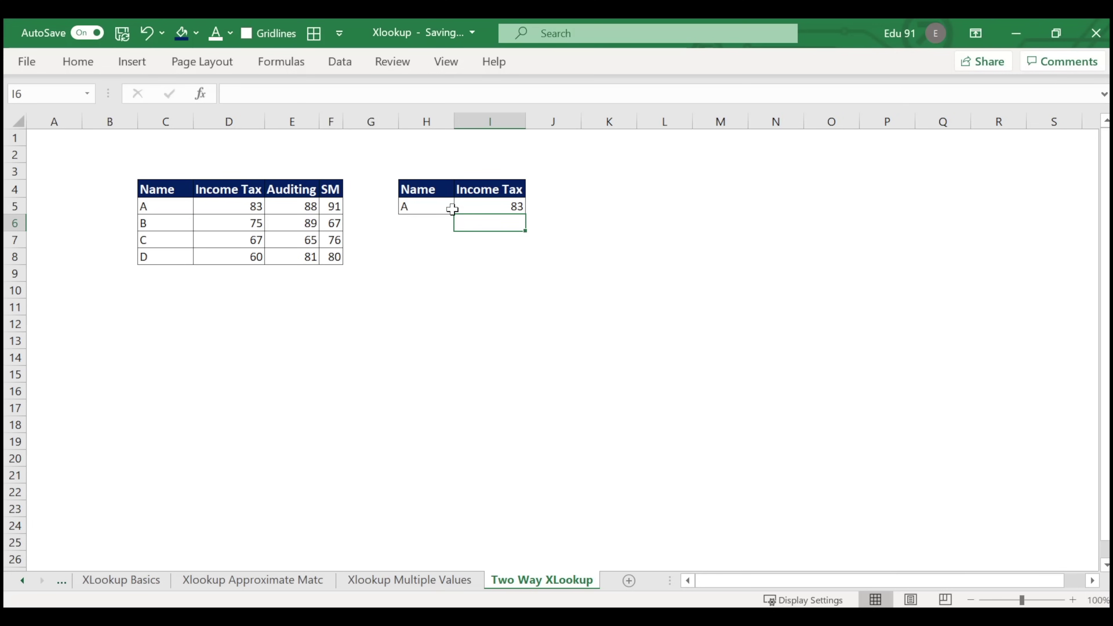
click(480, 207)
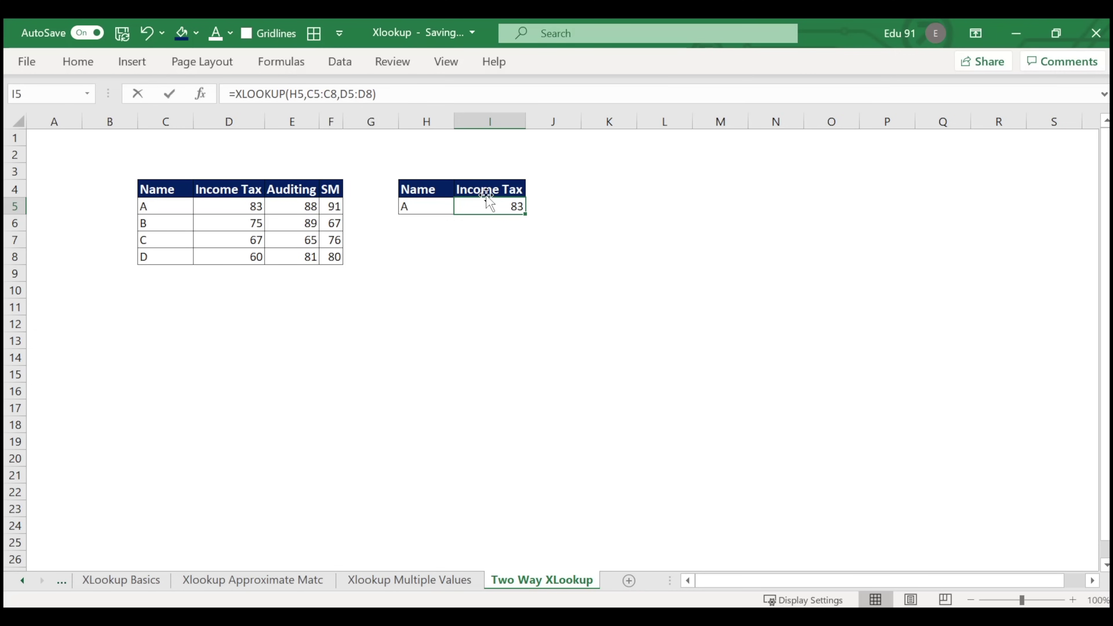
- Re-enter I5 as =XLOOKUP(H5,C5:C8,D5:F8) so marks 83, 88, 91 spill across I5:K5
text(=xl)
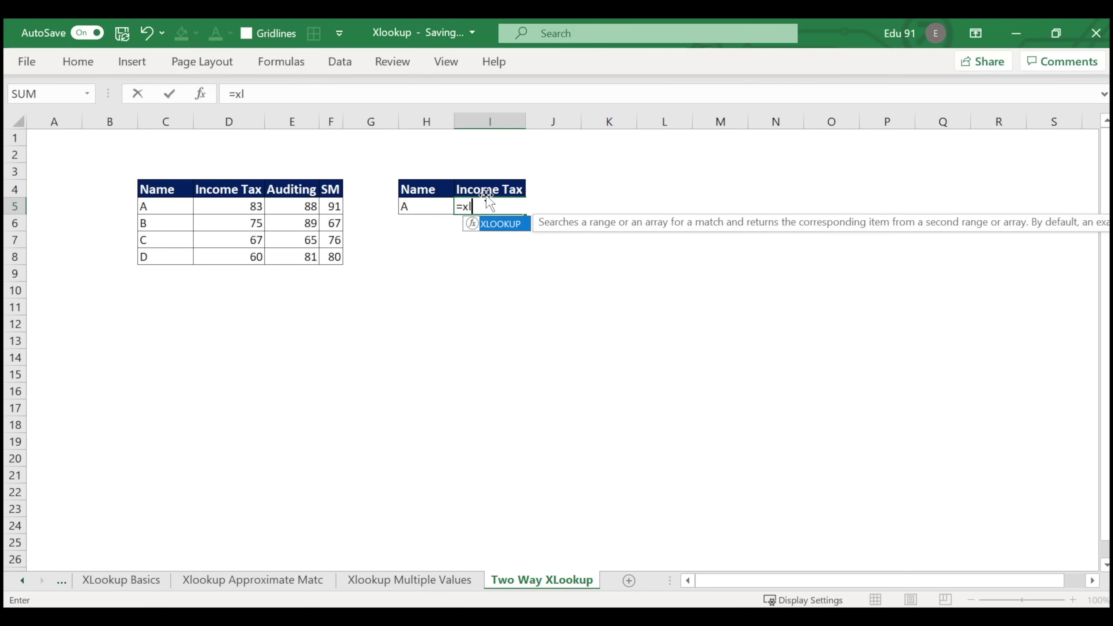
key(Tab)
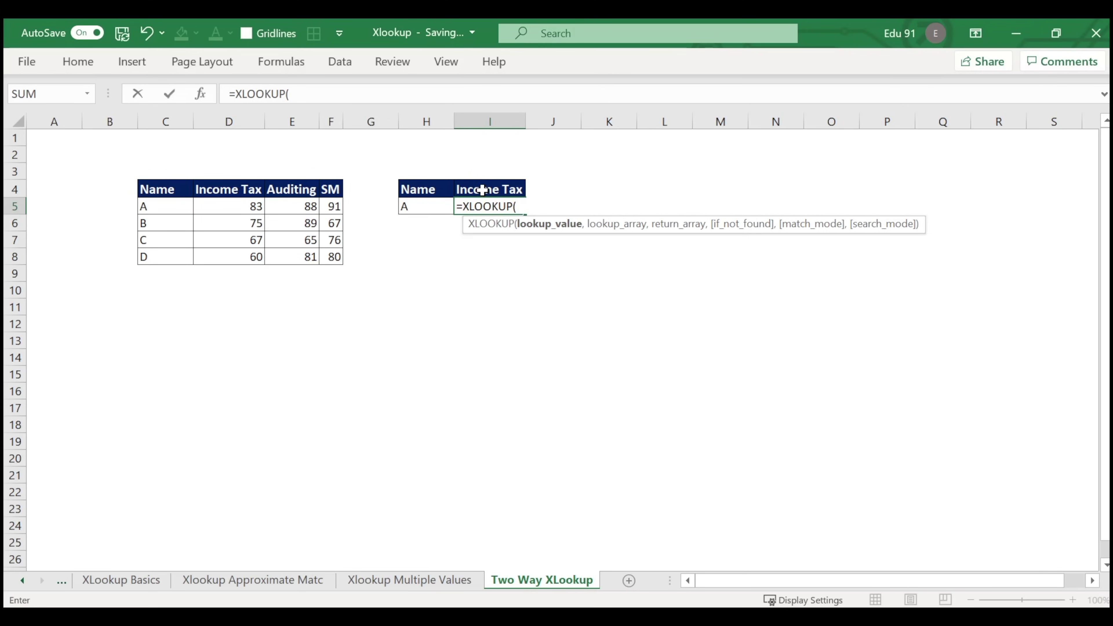
click(436, 206)
text(,)
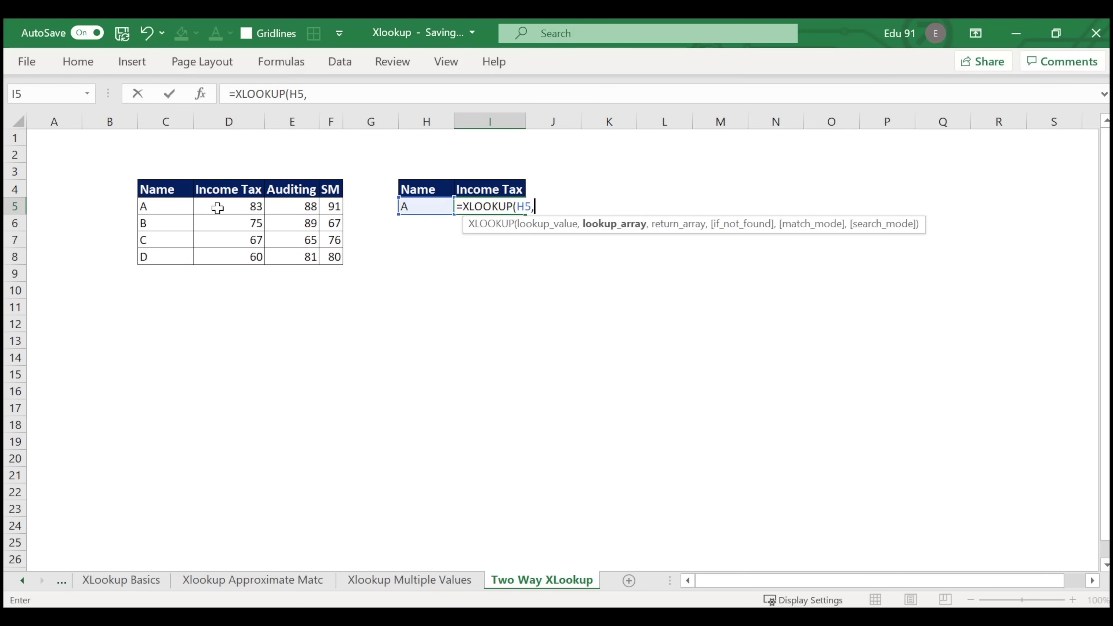
drag(166, 206, 162, 253)
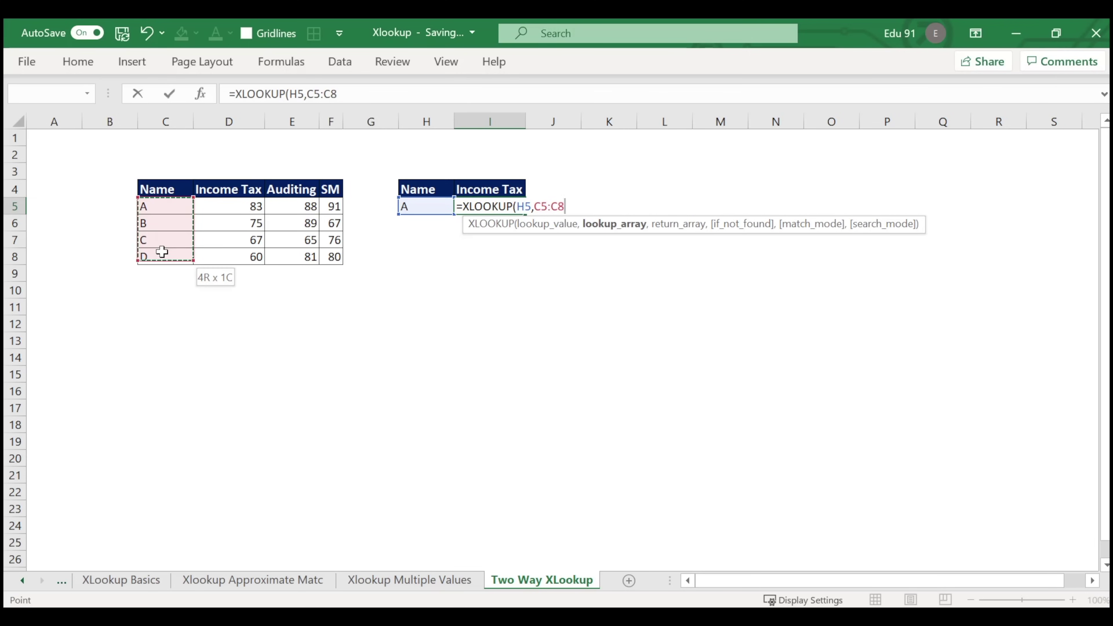
text(,)
drag(236, 211, 335, 256)
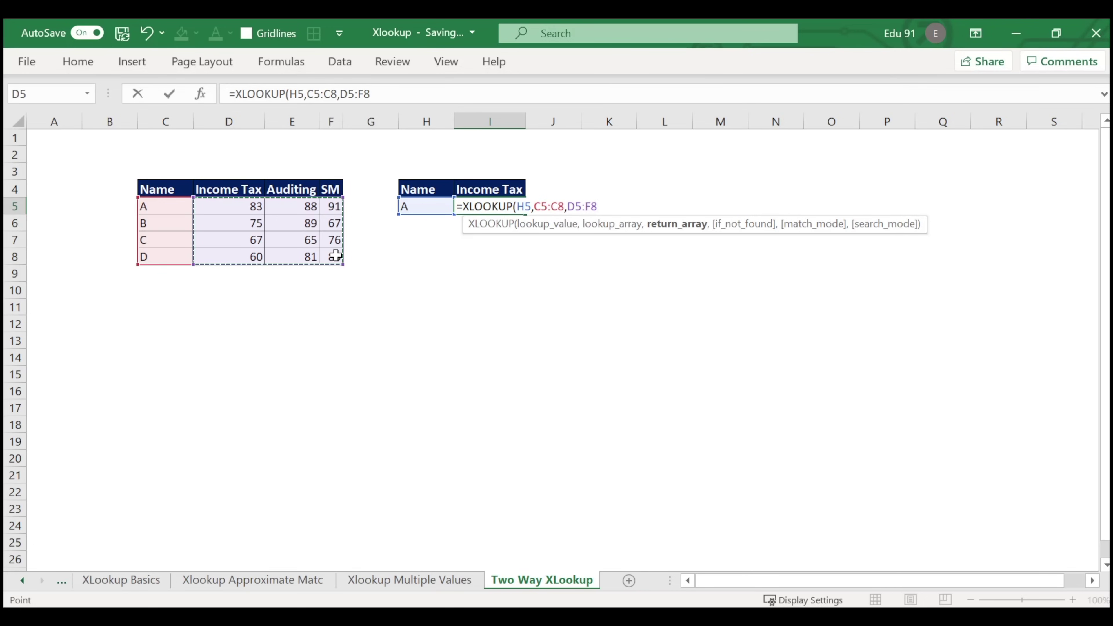
key(Return)
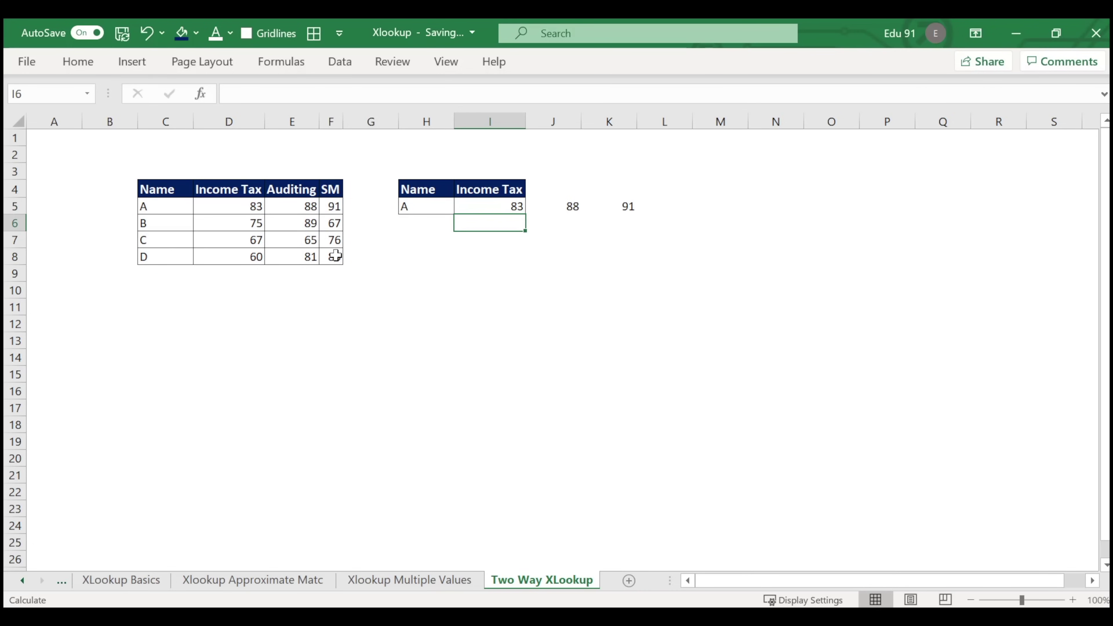
- Try editing the spilled cell J5, then cancel the edit
click(572, 188)
click(623, 189)
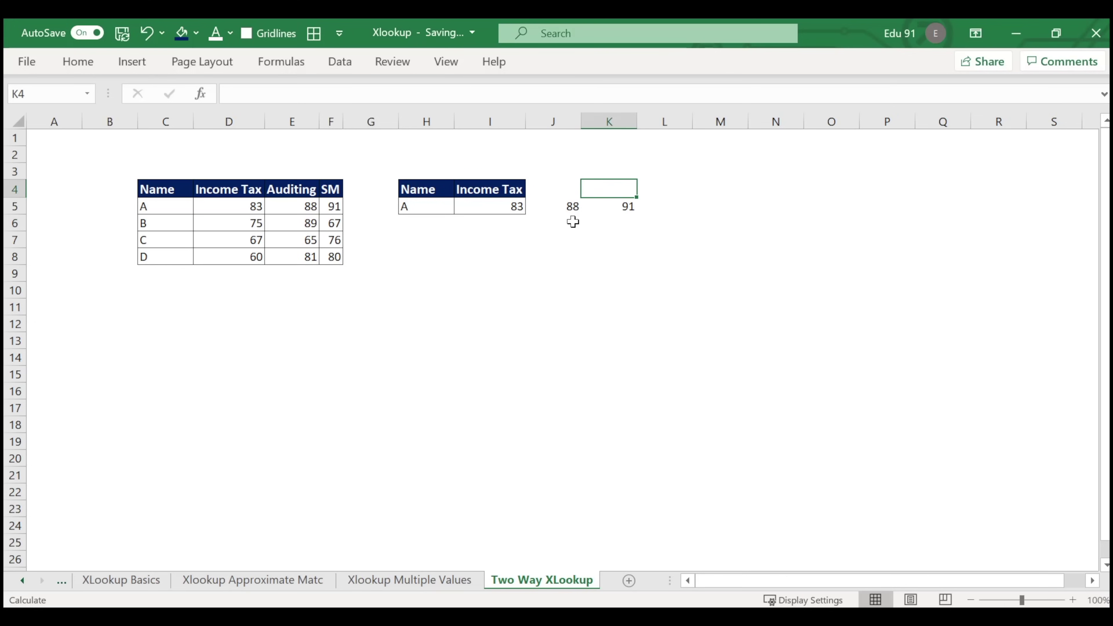
click(568, 212)
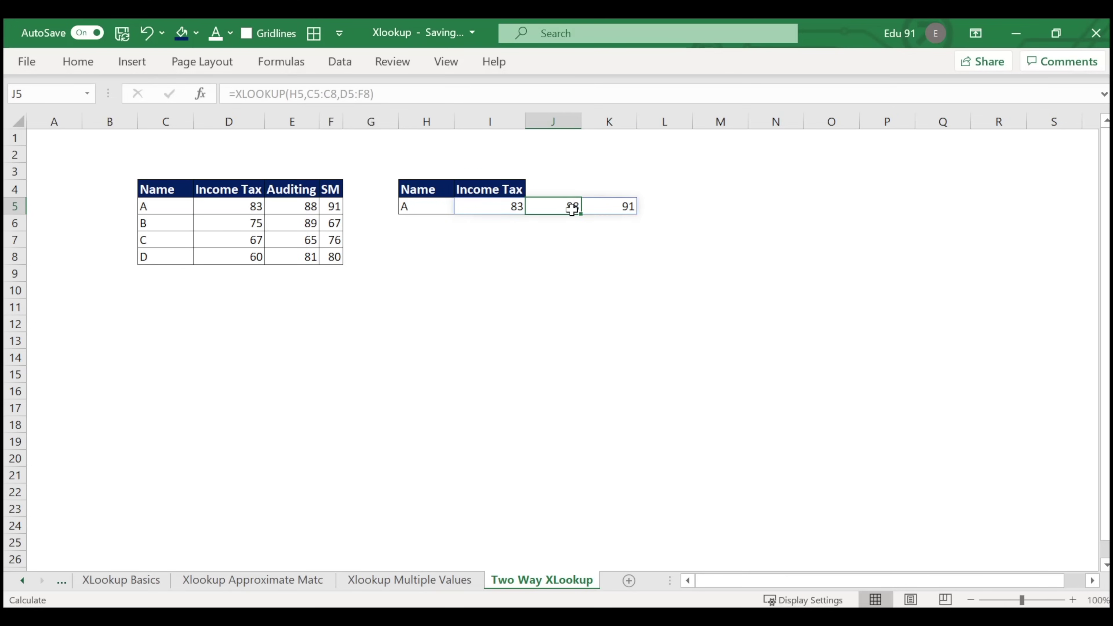
key(BackSpace)
click(615, 206)
click(581, 238)
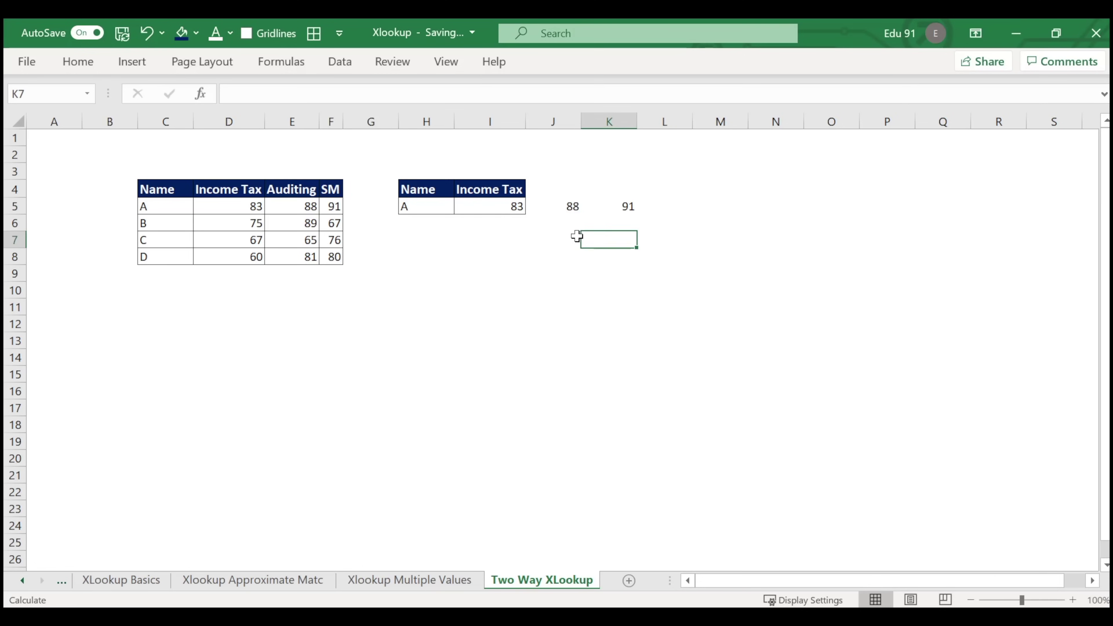
click(572, 206)
key(BackSpace)
click(600, 267)
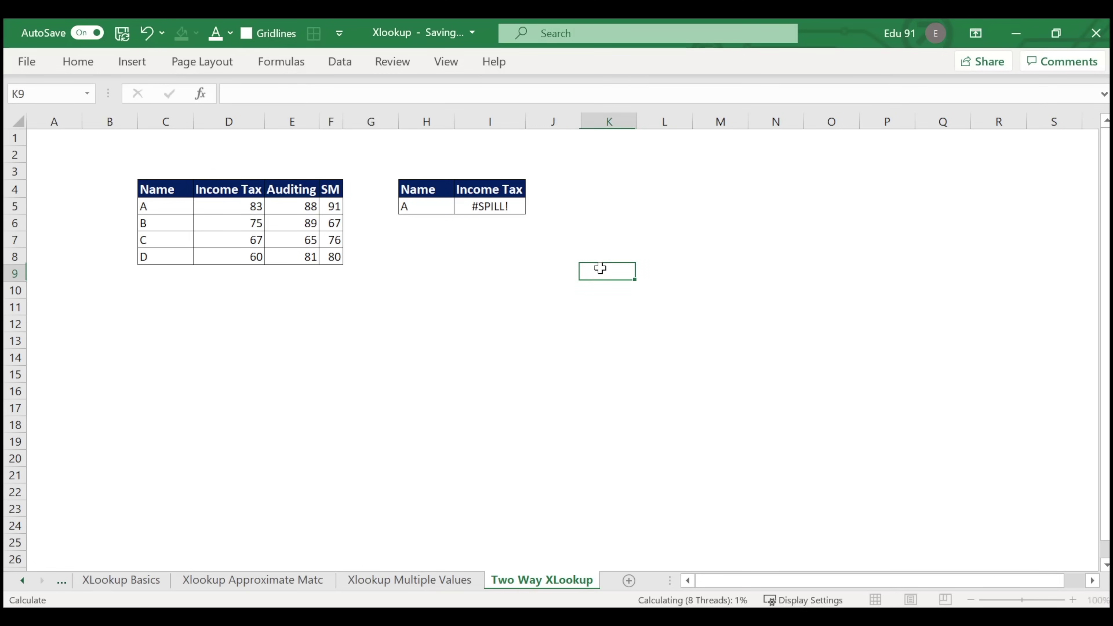
- Compare the spilled values in J5 and K5 against a cell outside the spill range
click(573, 206)
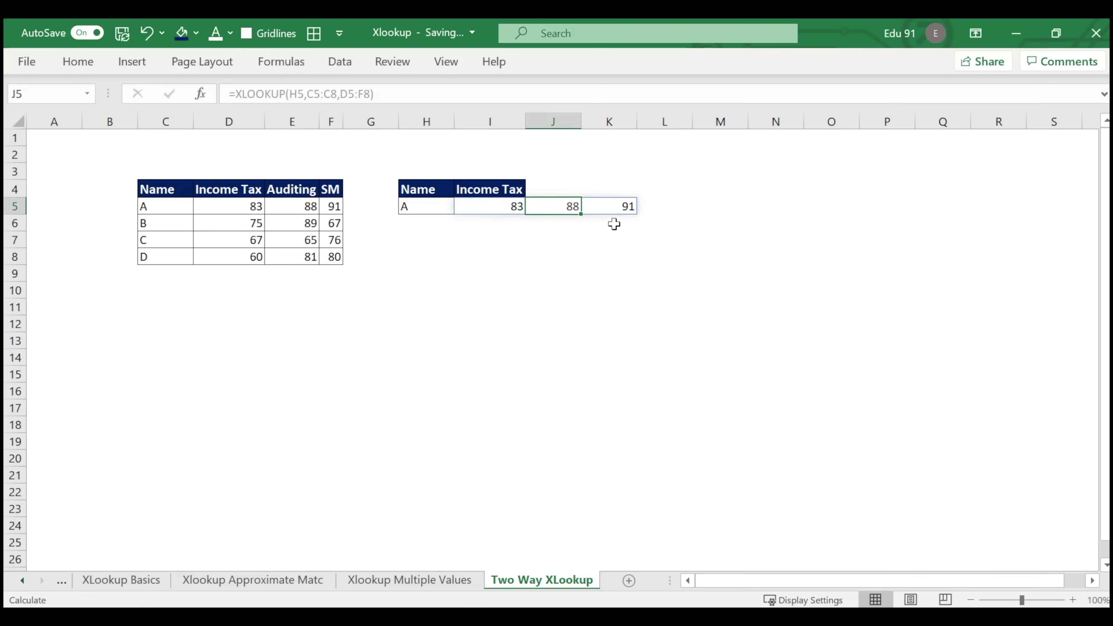
click(621, 206)
click(596, 241)
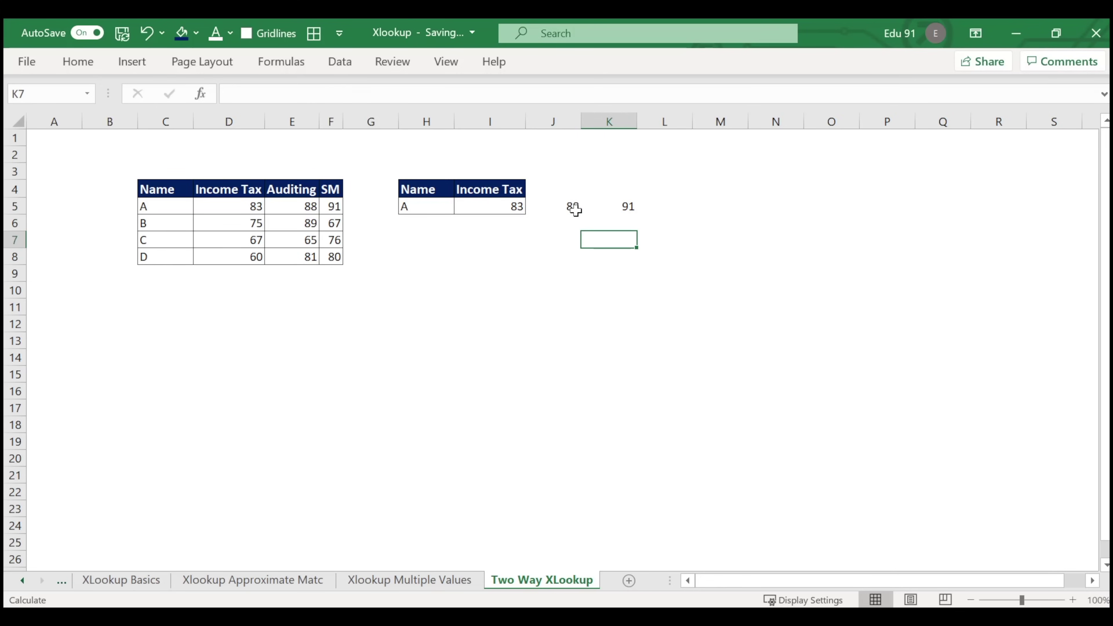
click(572, 207)
click(612, 208)
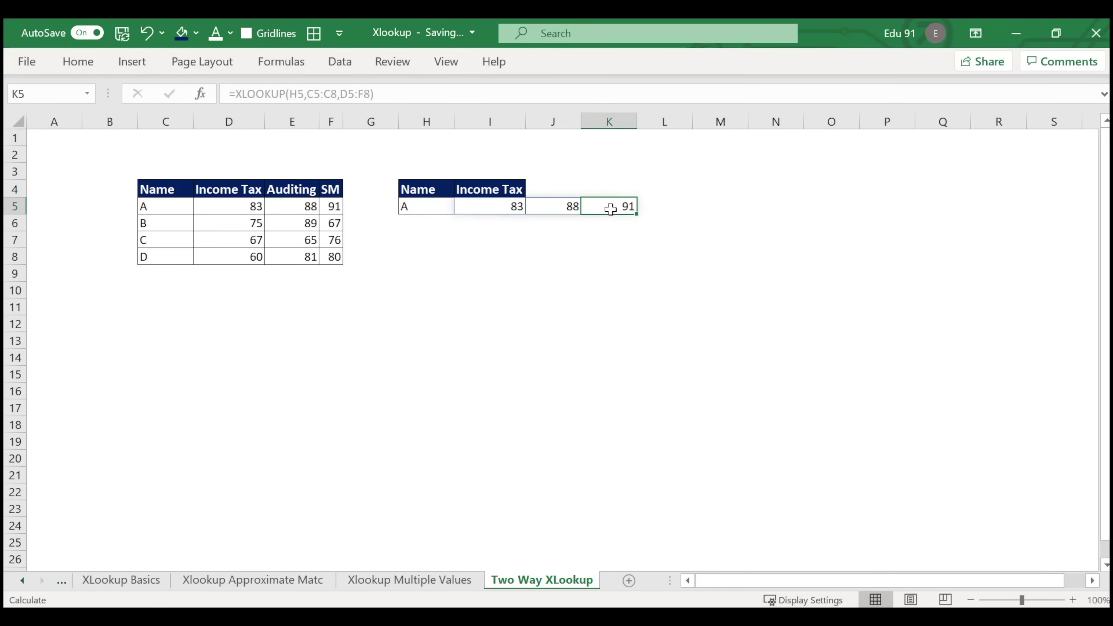
click(563, 207)
click(607, 209)
click(512, 206)
- Rewrite I5 as =XLOOKUP(H5,C5:C8,D5:D8), returning only the Income Tax mark 83
text(=xl)
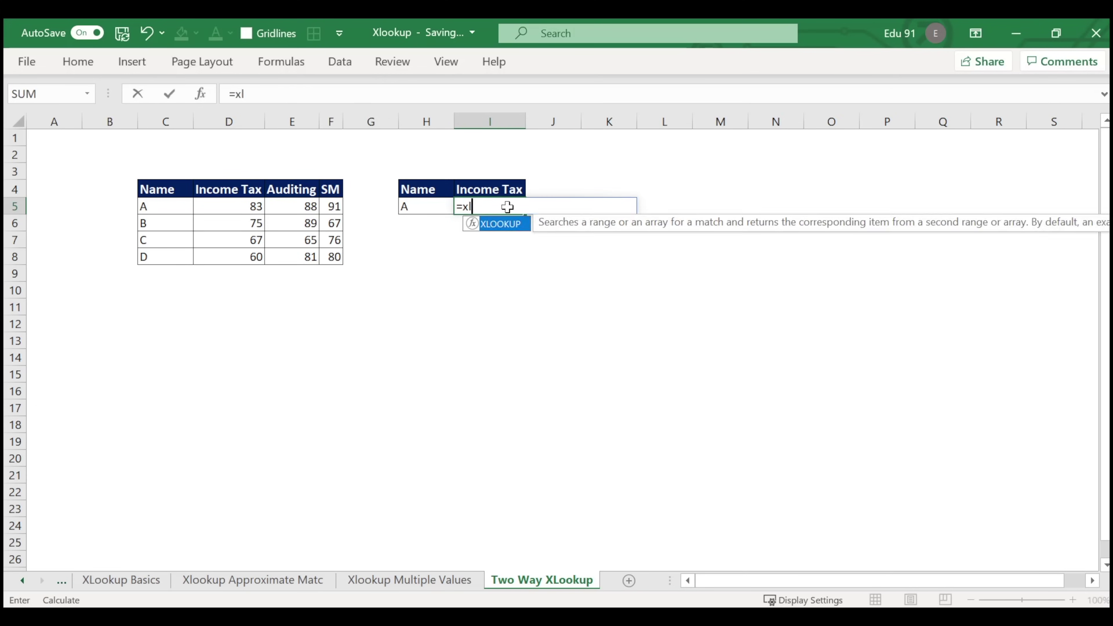
key(Tab)
click(401, 203)
text(,)
drag(144, 206, 151, 256)
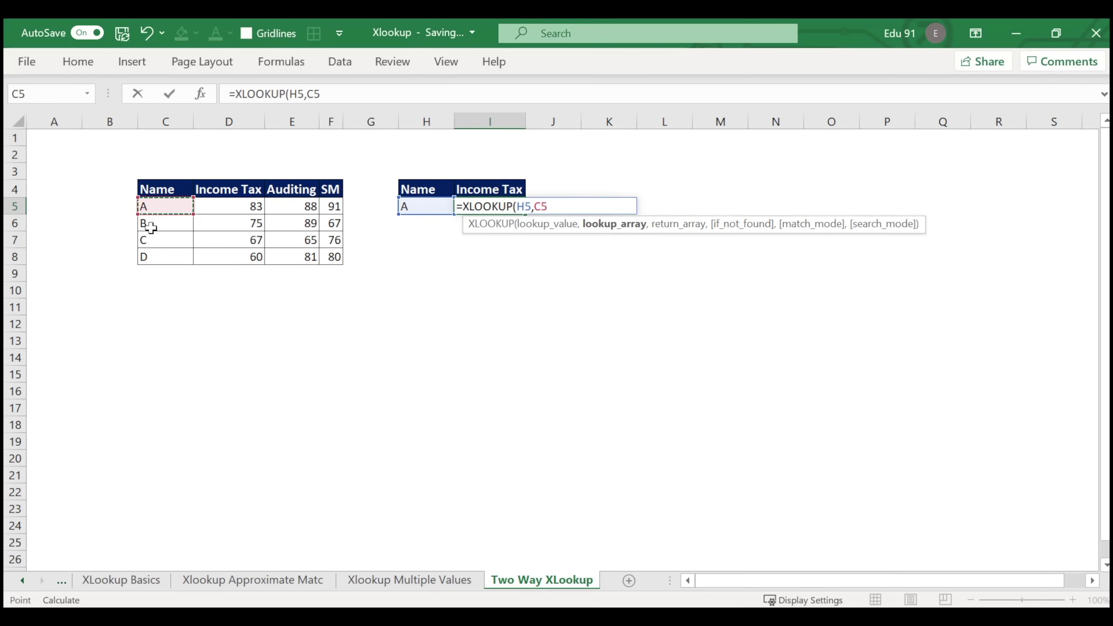
text(:C8,)
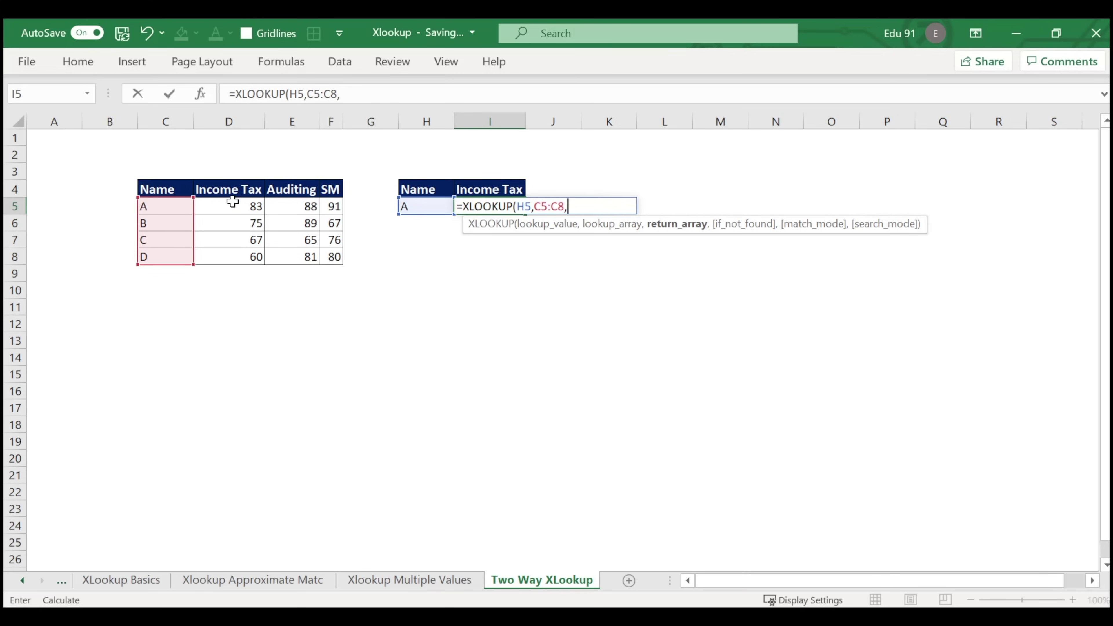
drag(227, 209, 231, 249)
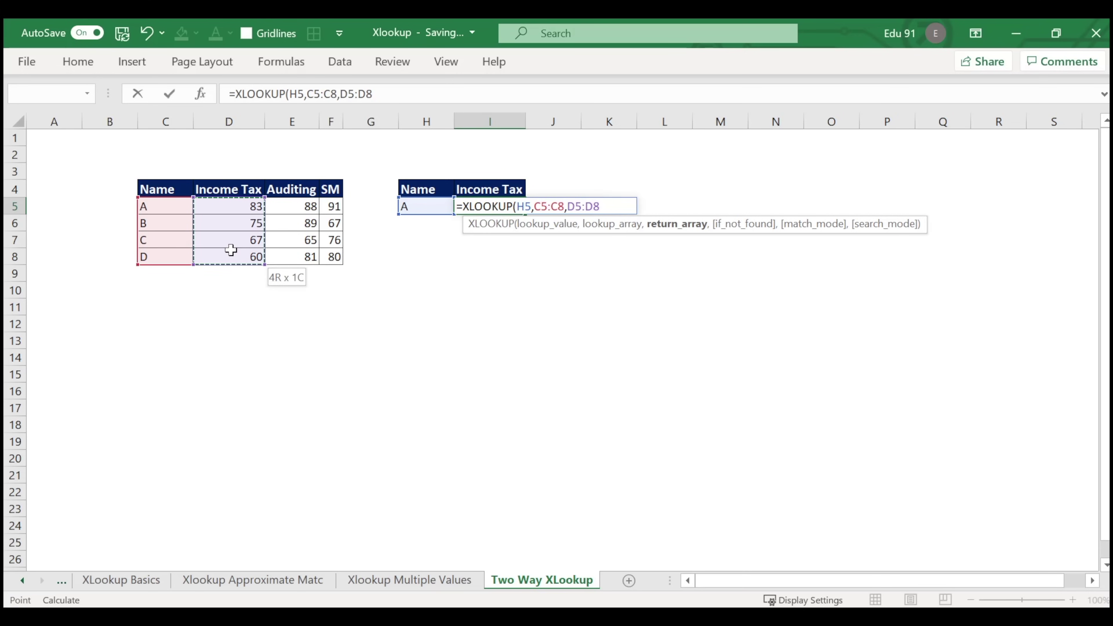
drag(231, 250, 231, 250)
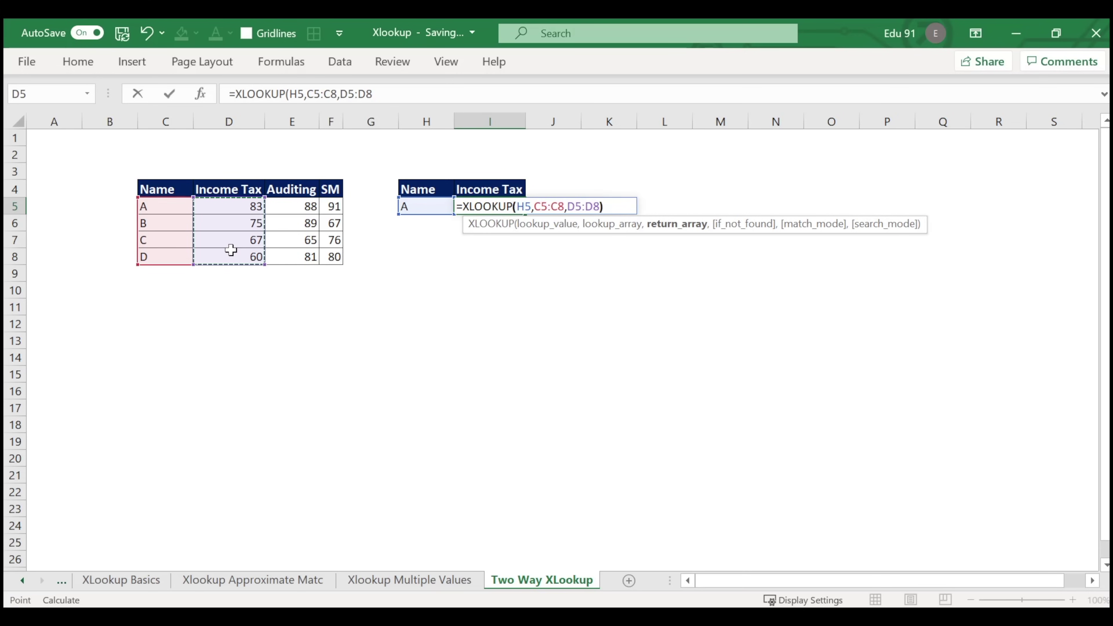
key(Return)
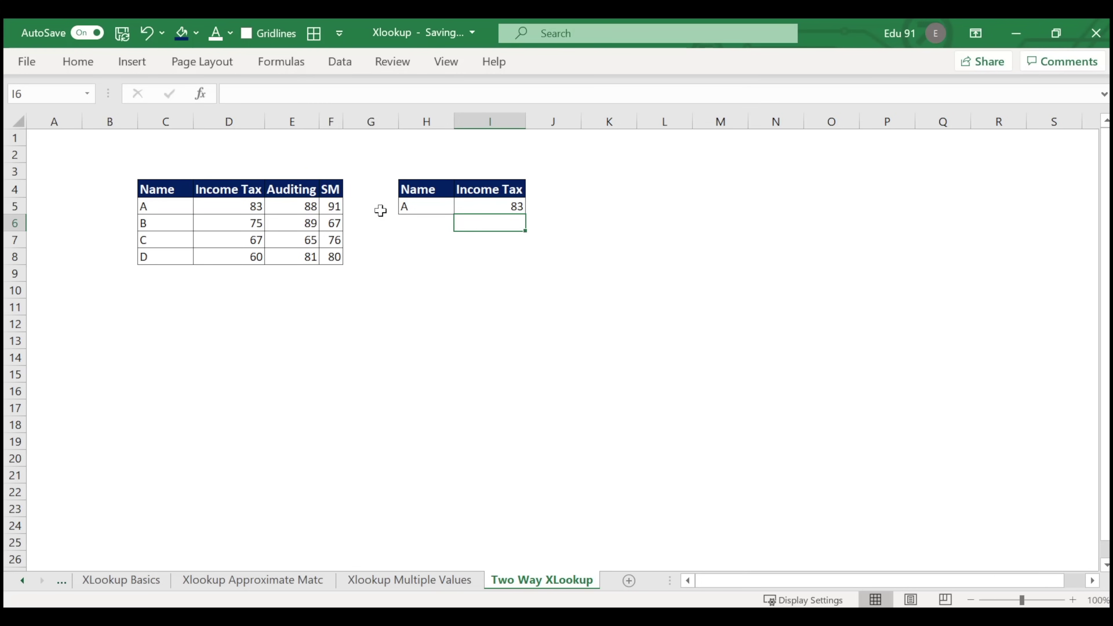
click(413, 210)
- Enter B, then C, as the name in H5 so I5 shows C's Income Tax mark 67
text(B)
key(Return)
click(413, 205)
text(C)
key(Return)
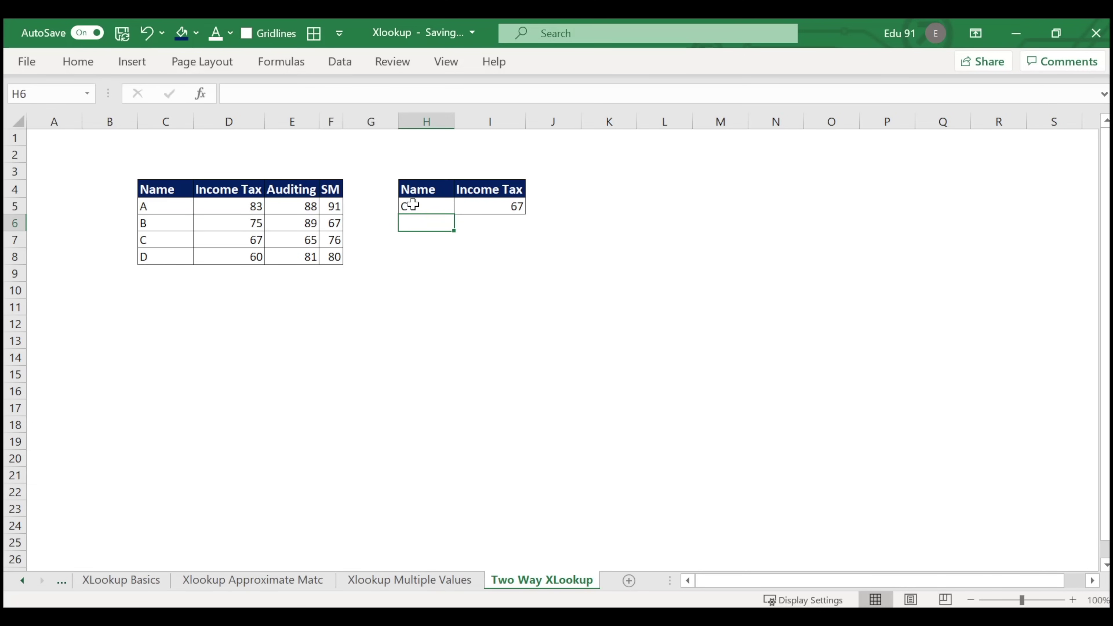
click(428, 204)
- Temporarily rename the I4 header to SM, then undo it back to Income Tax
click(481, 188)
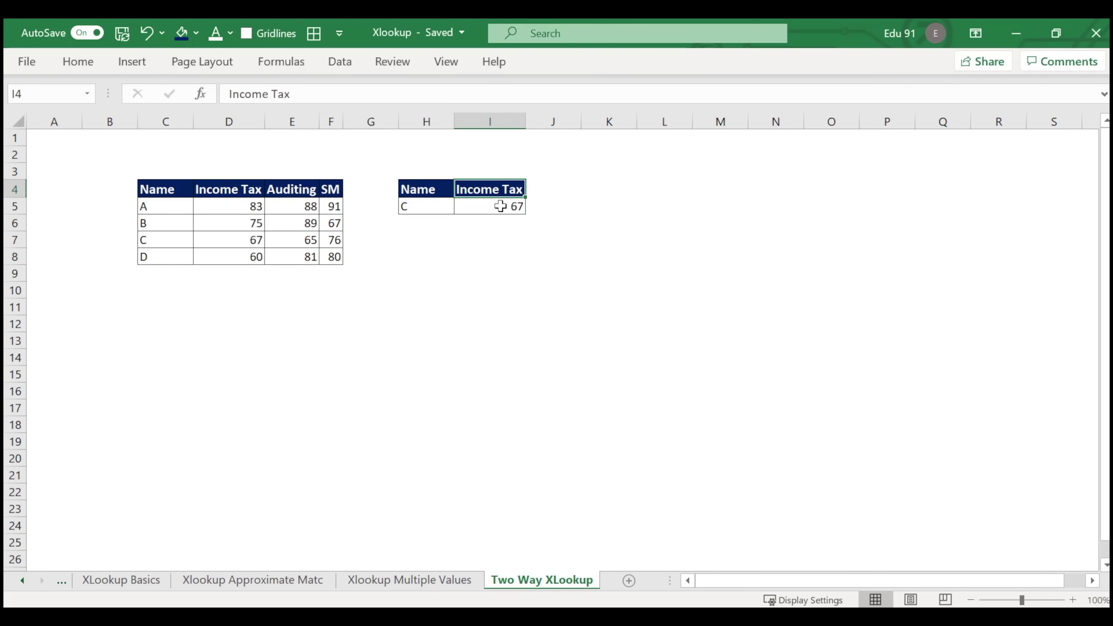
key(Down)
key(Left)
key(Right)
key(Left)
key(Right)
key(Up)
key(Down)
key(Left)
key(Right)
key(Up)
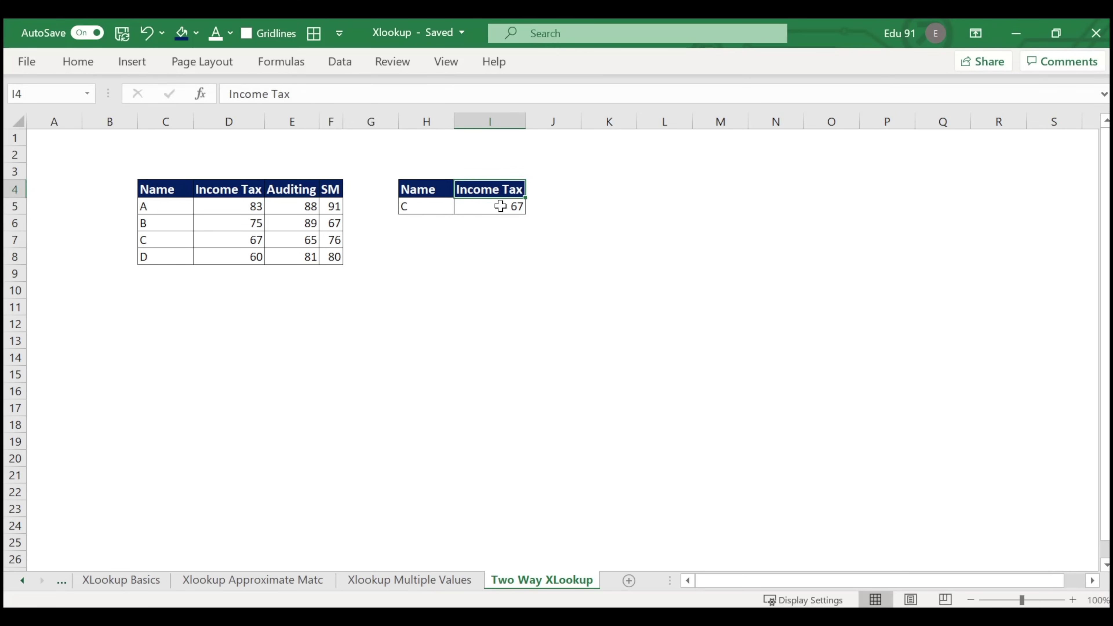
text(SM)
key(Return)
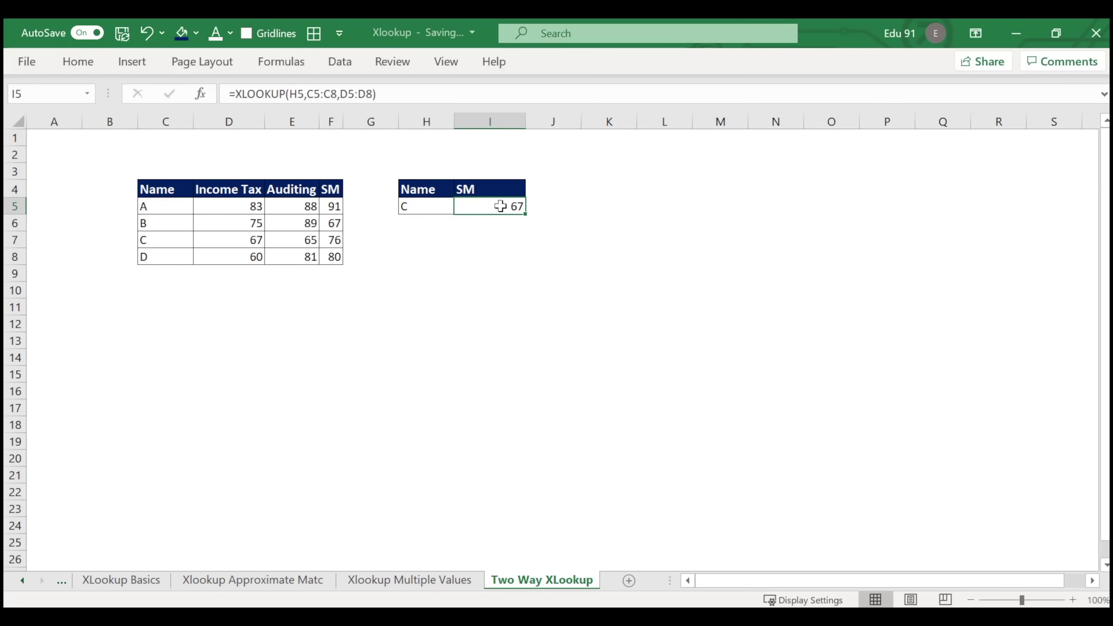
key(ctrl+z)
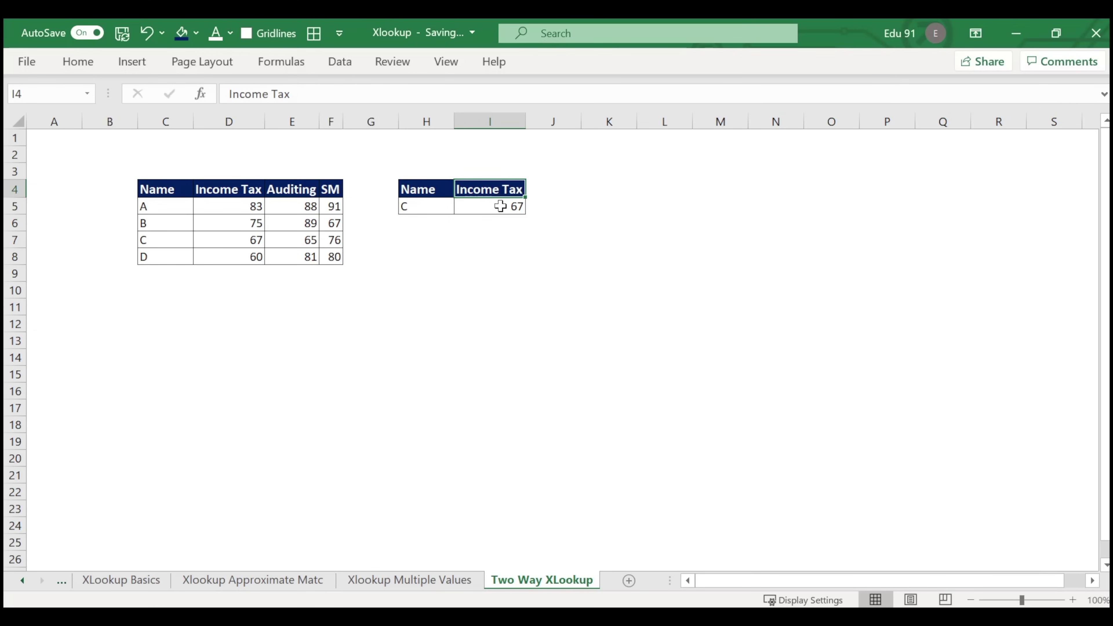
- Review the lookup formula in I5 alongside the name and header cells
key(Down)
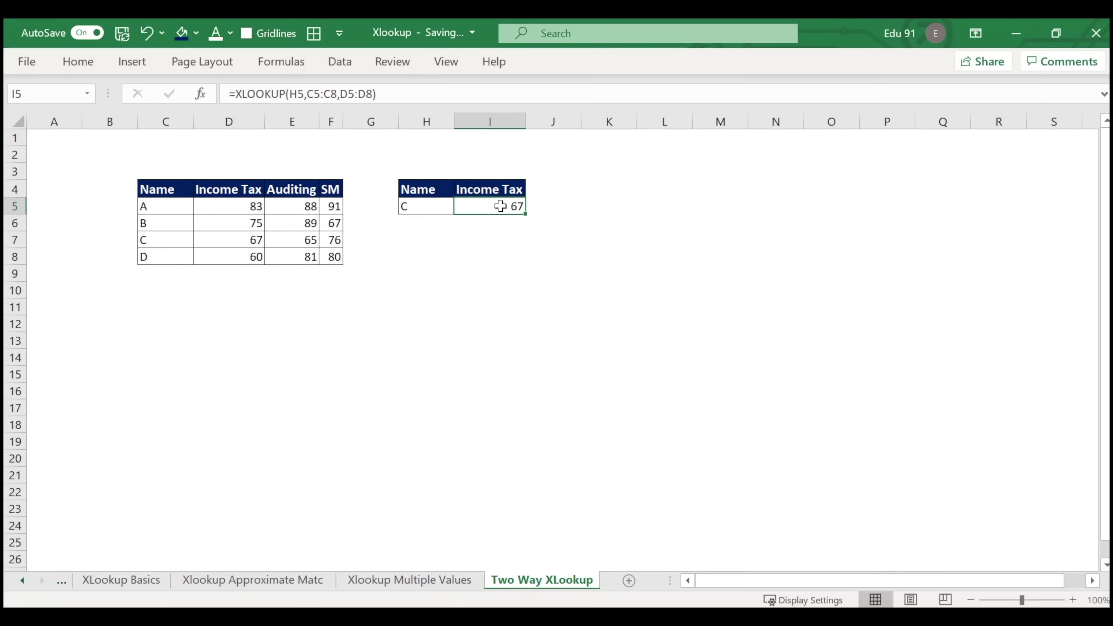
key(Up)
key(Down)
key(Left)
key(Right)
key(Up)
key(Left)
key(Right)
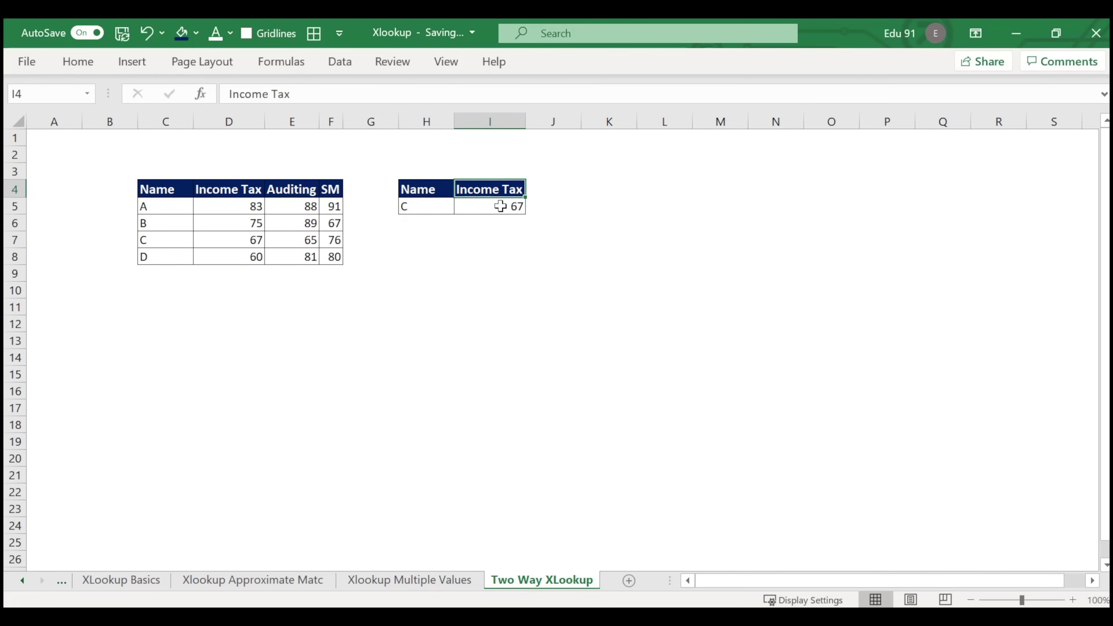
key(Left)
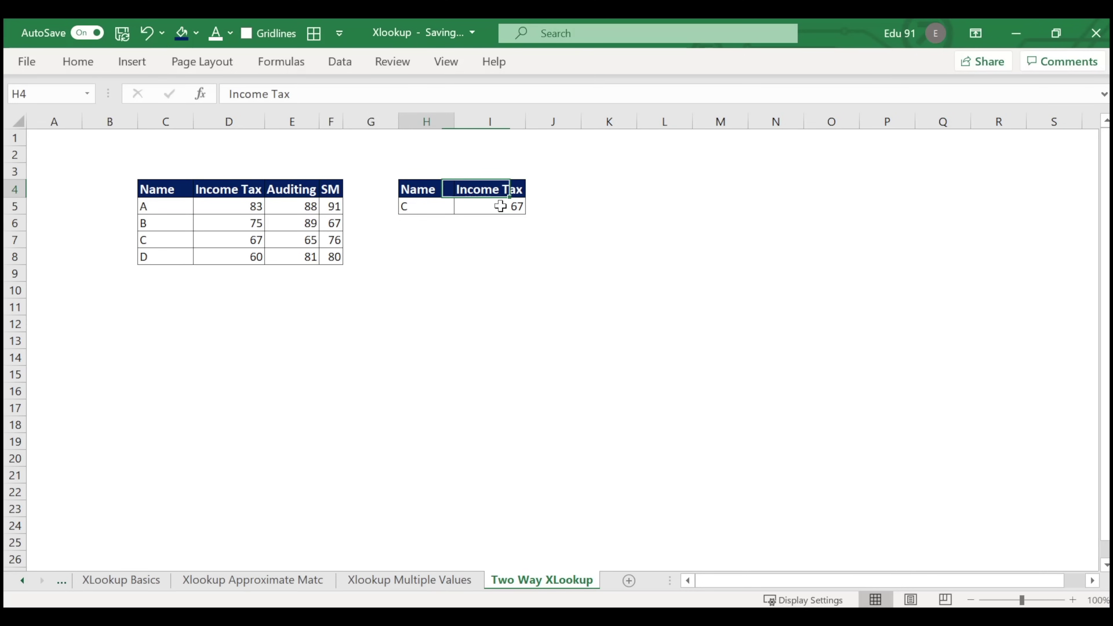
key(Right)
key(Down)
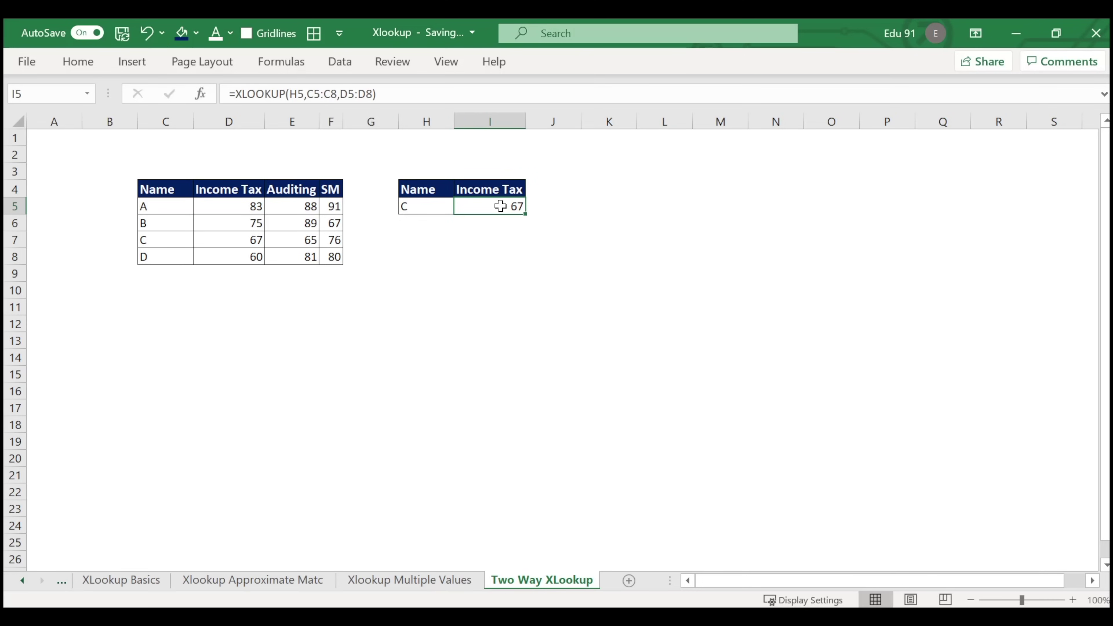
key(Up)
key(Left)
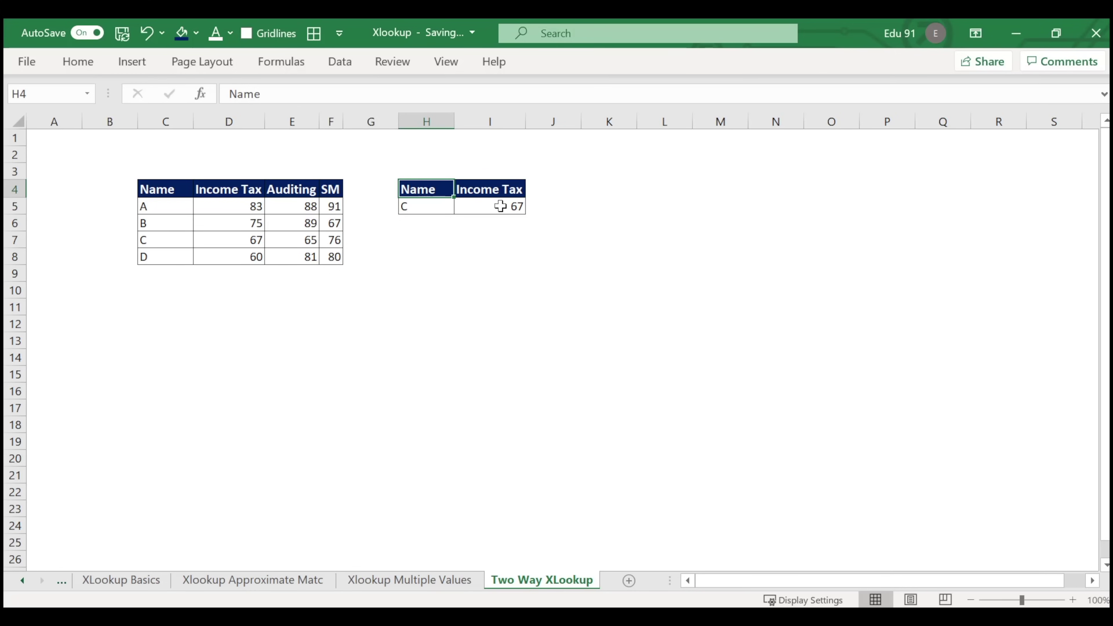
key(Right)
key(Down)
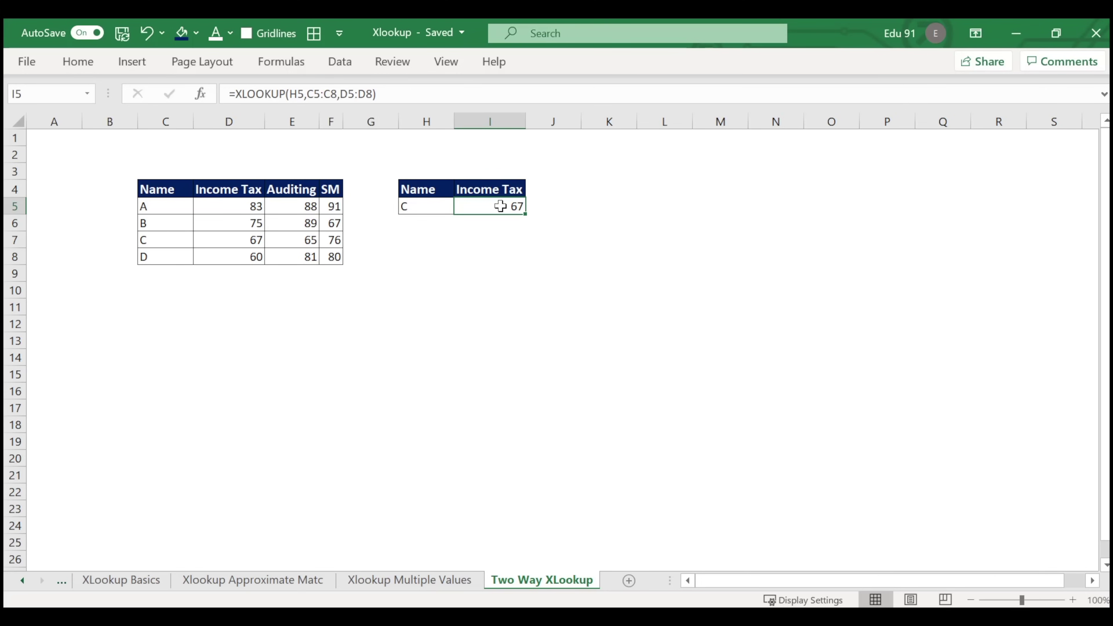
key(Left)
key(Up)
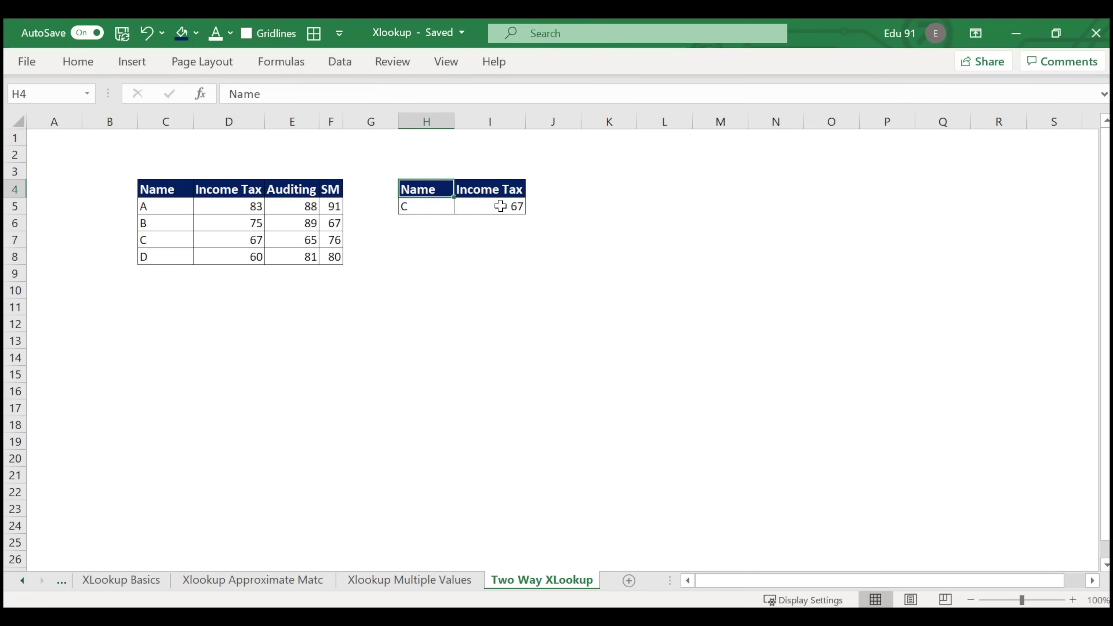
key(Right)
key(Down)
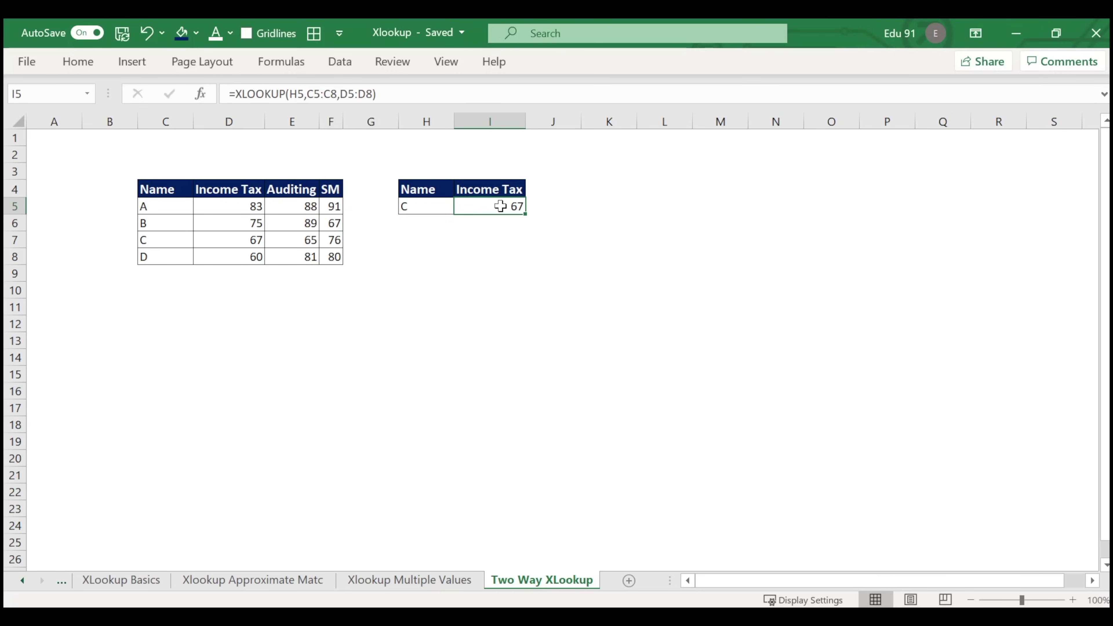
key(Up)
key(Left)
key(Down)
key(Right)
key(Left)
key(Right)
key(Up)
key(Down)
key(Up)
key(Left)
key(Down)
key(Right)
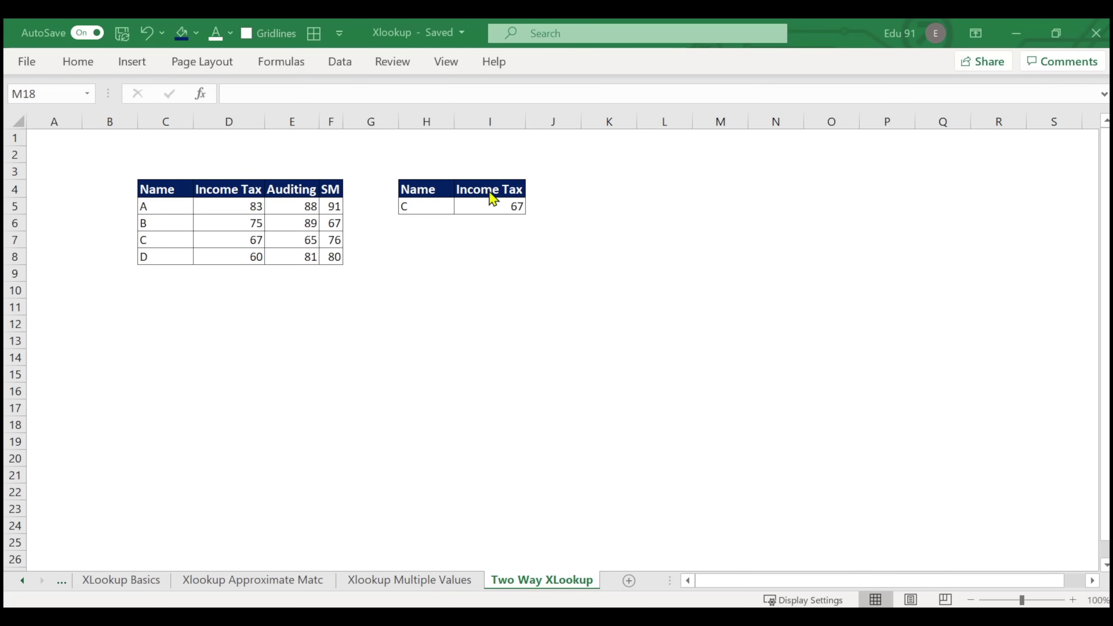
- Replace I5 with =XLOOKUP(H5,C5:C8,D5:F8), spilling C's marks 67, 65 and 76
click(485, 207)
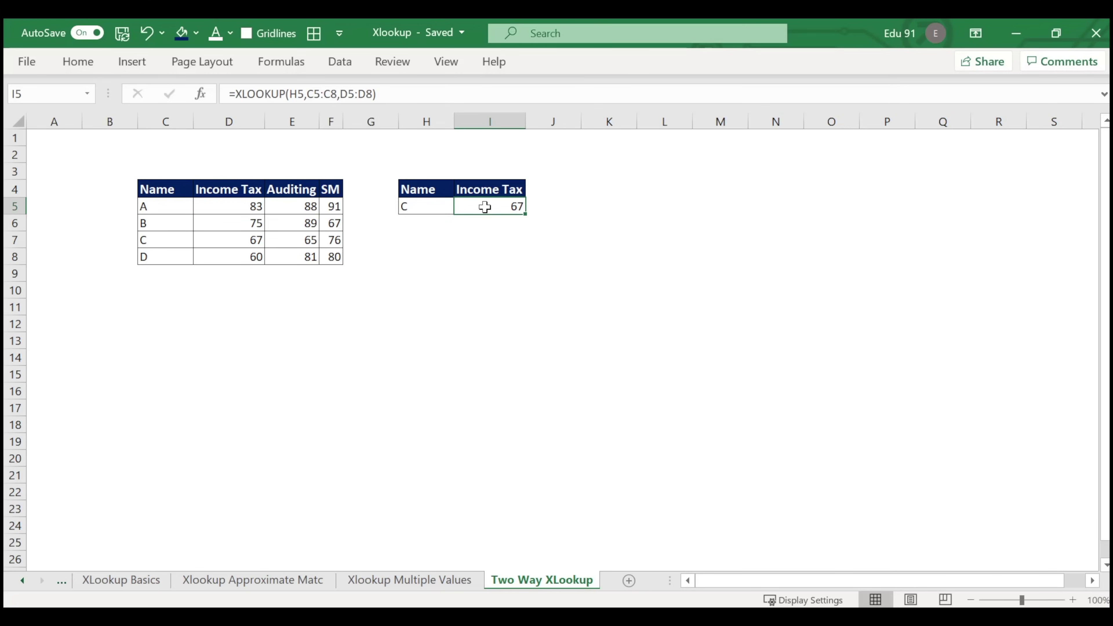
key(Delete)
text(=)
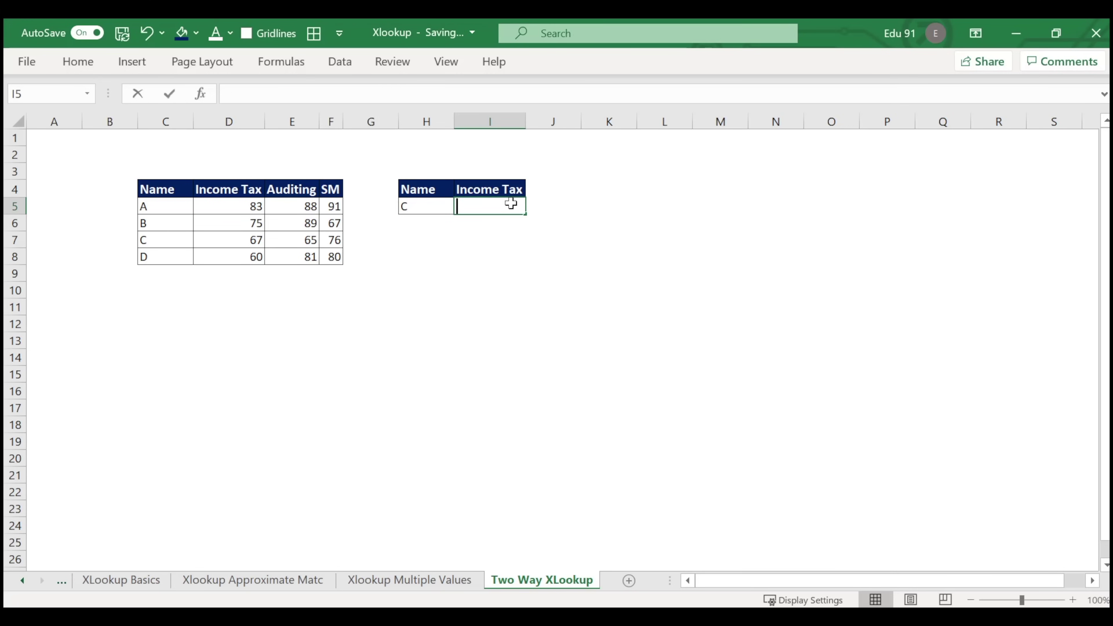
text(xlo)
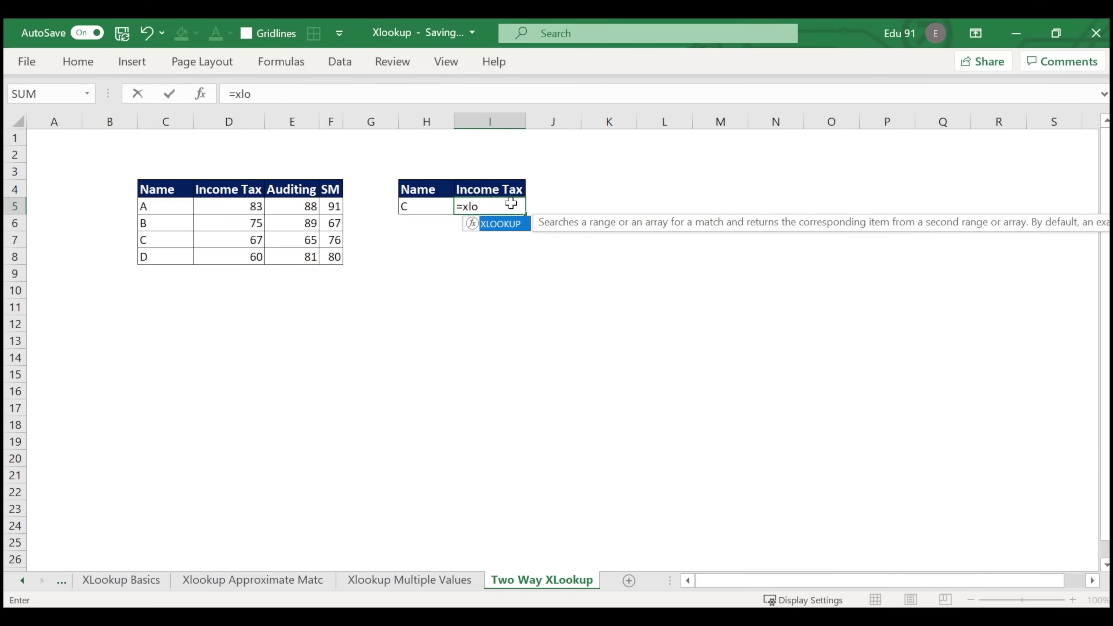
key(Tab)
click(434, 205)
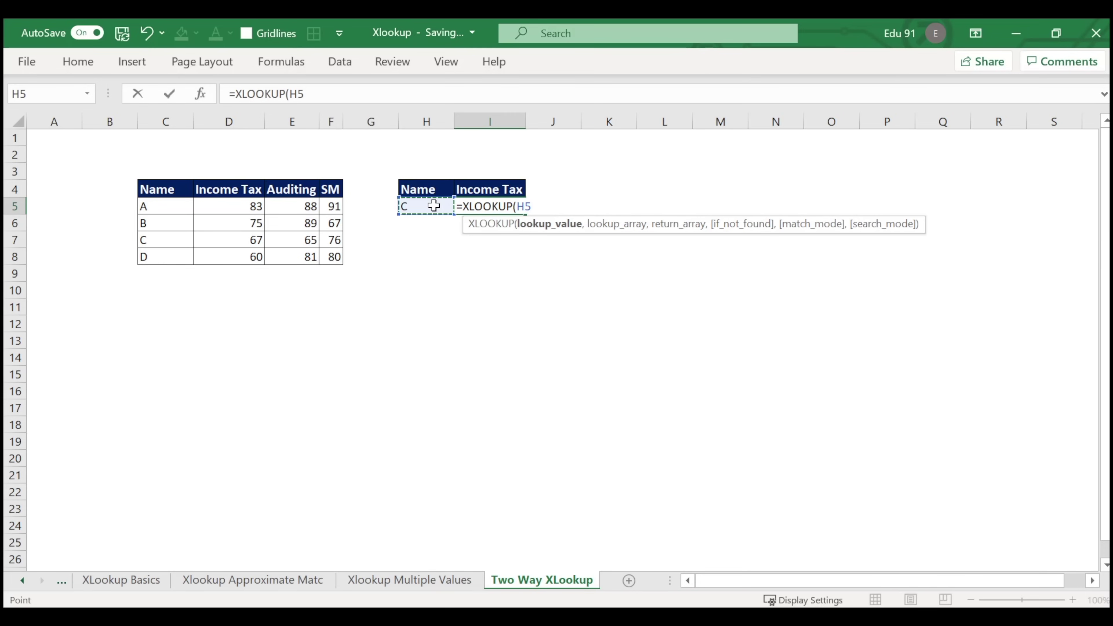
text(,)
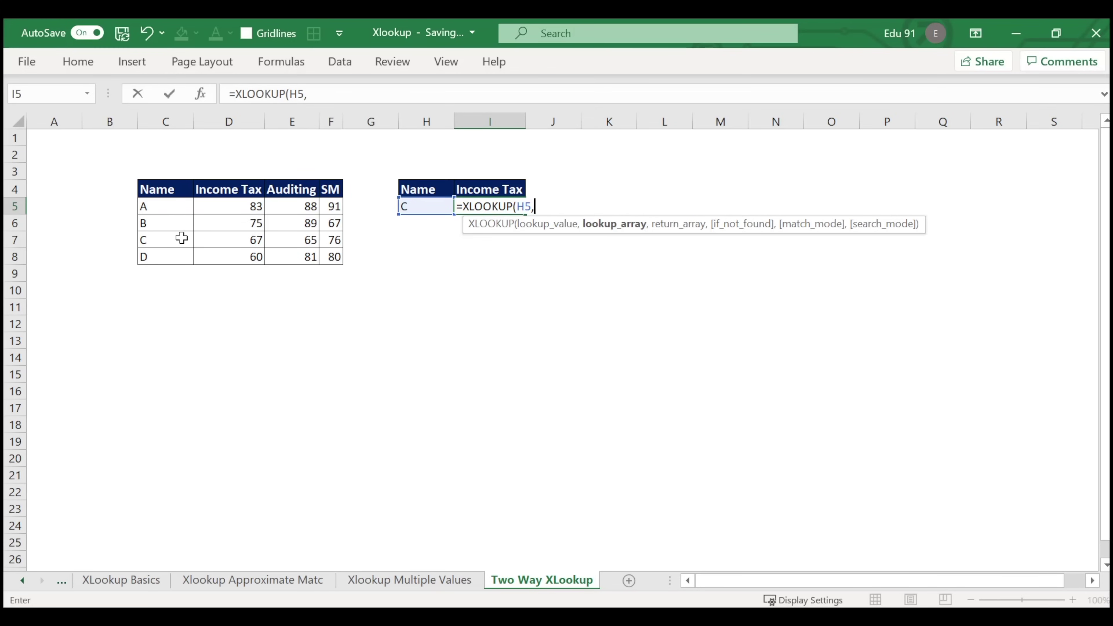
drag(144, 206, 149, 260)
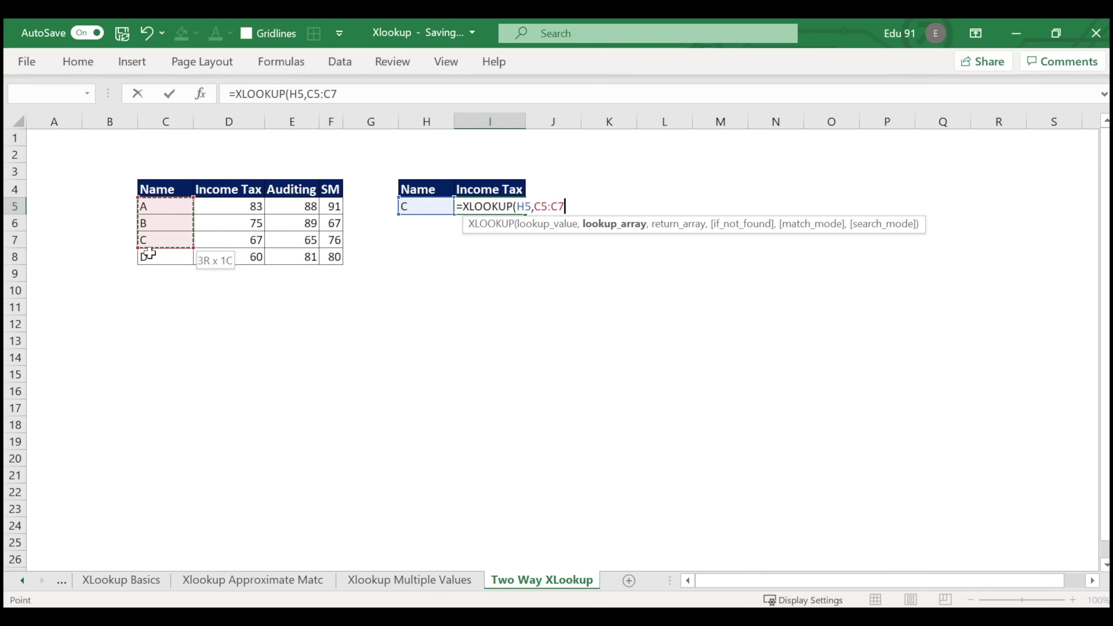
text(,)
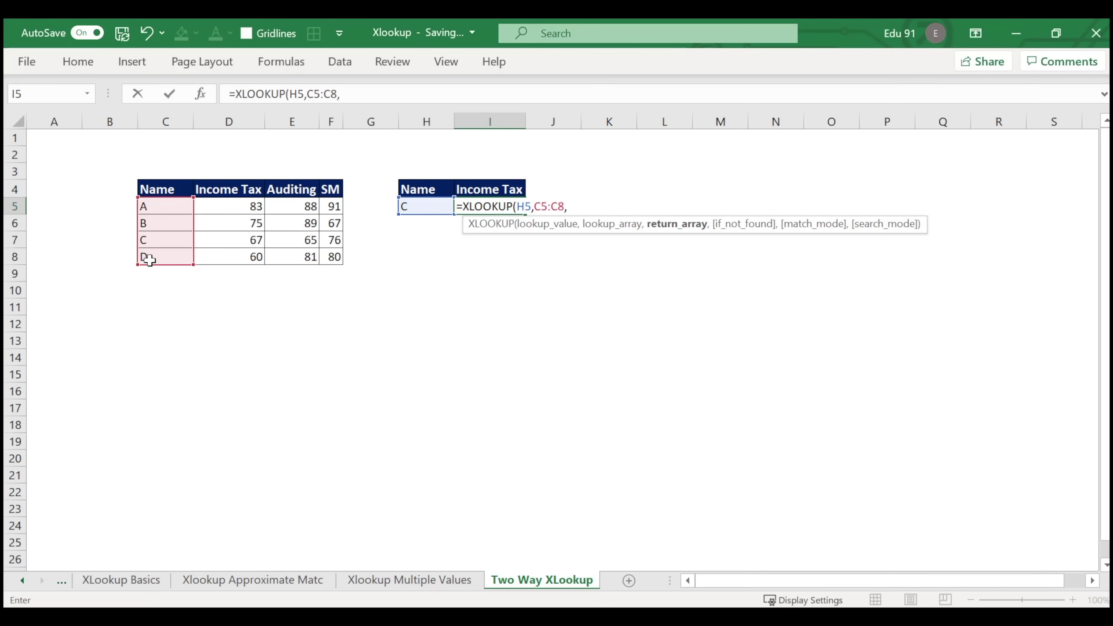
drag(219, 206, 333, 257)
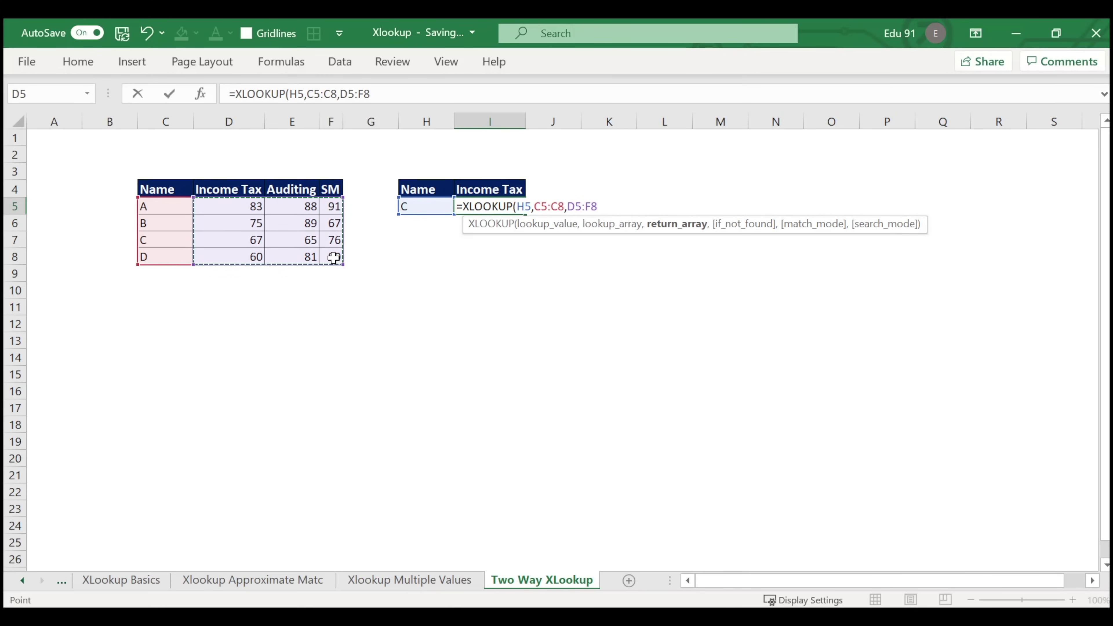
text())
key(Return)
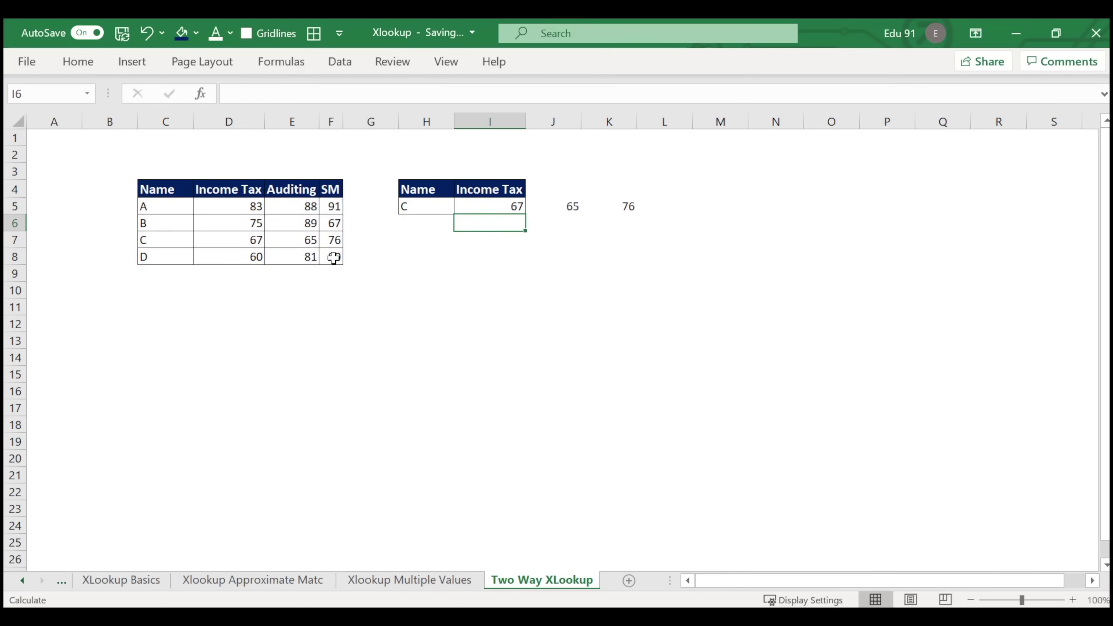
- Inspect the spilled result and formula, cancel the edit, and delete I5's formula
click(506, 208)
click(558, 209)
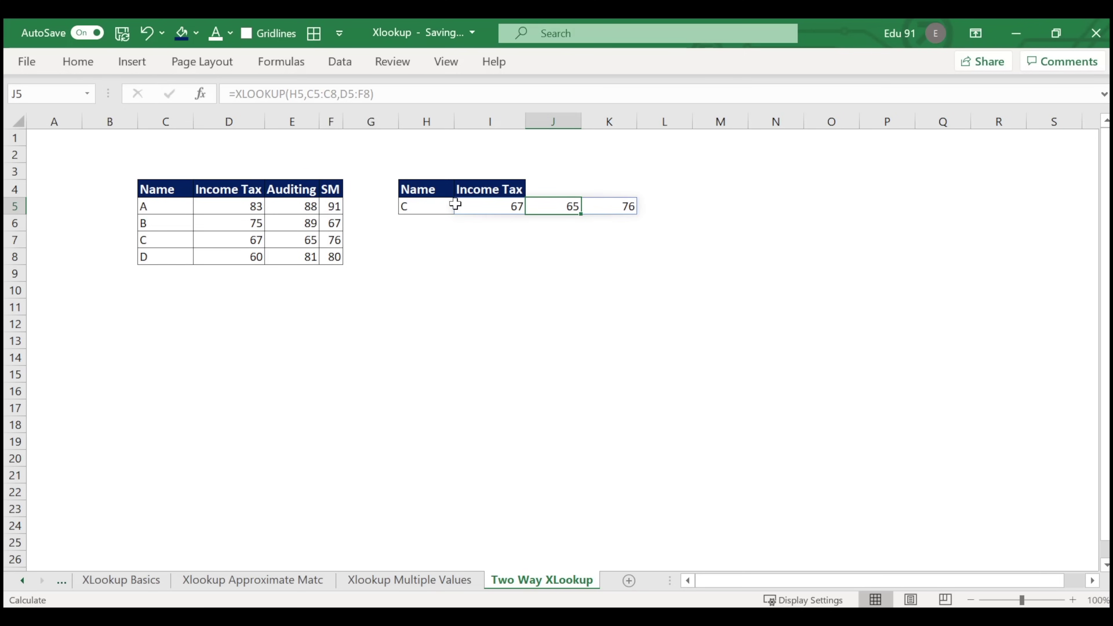
click(471, 204)
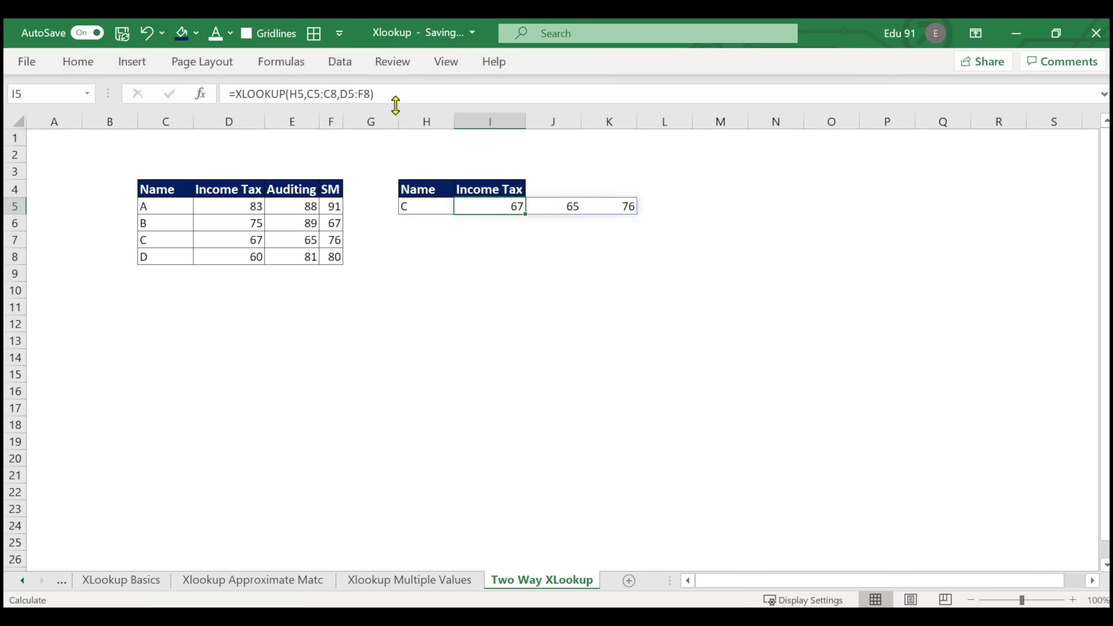
key(F2)
drag(296, 85, 235, 94)
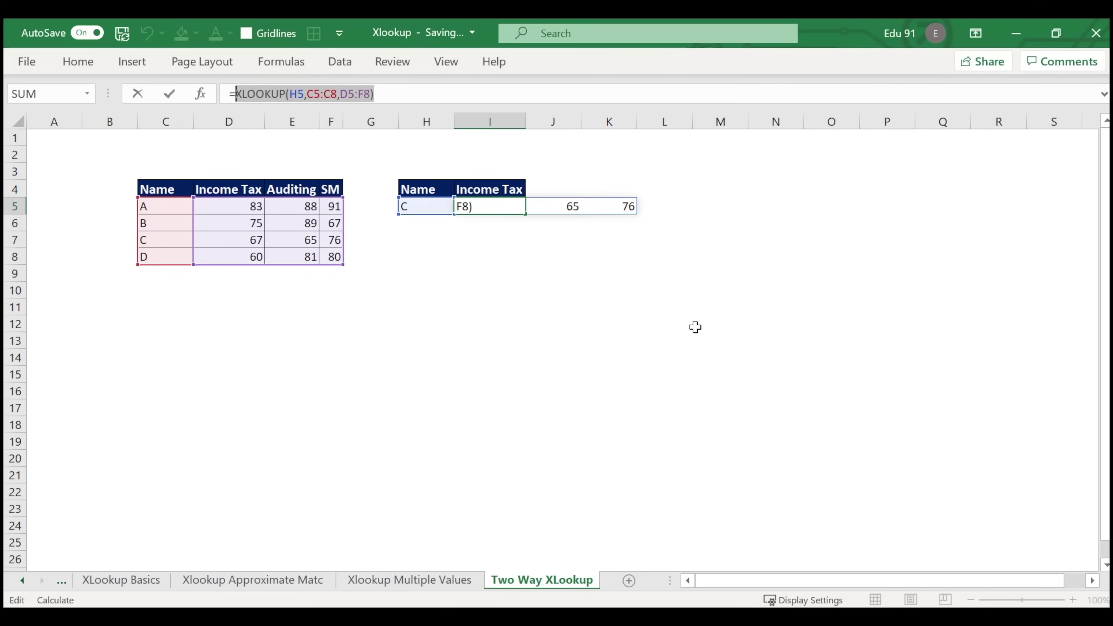
click(609, 306)
click(514, 290)
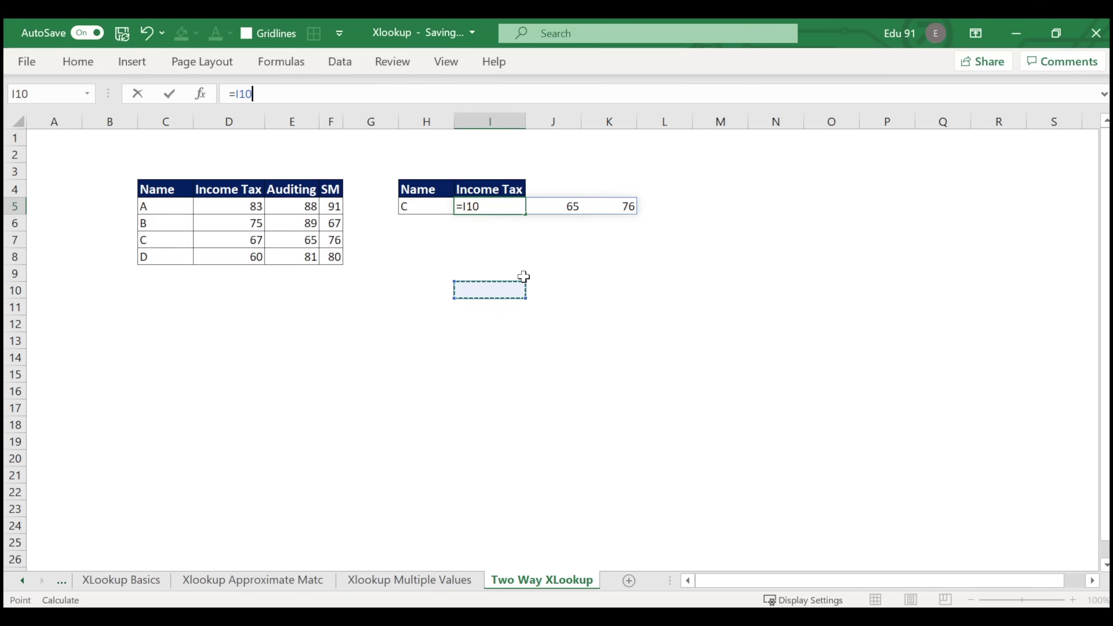
key(Escape)
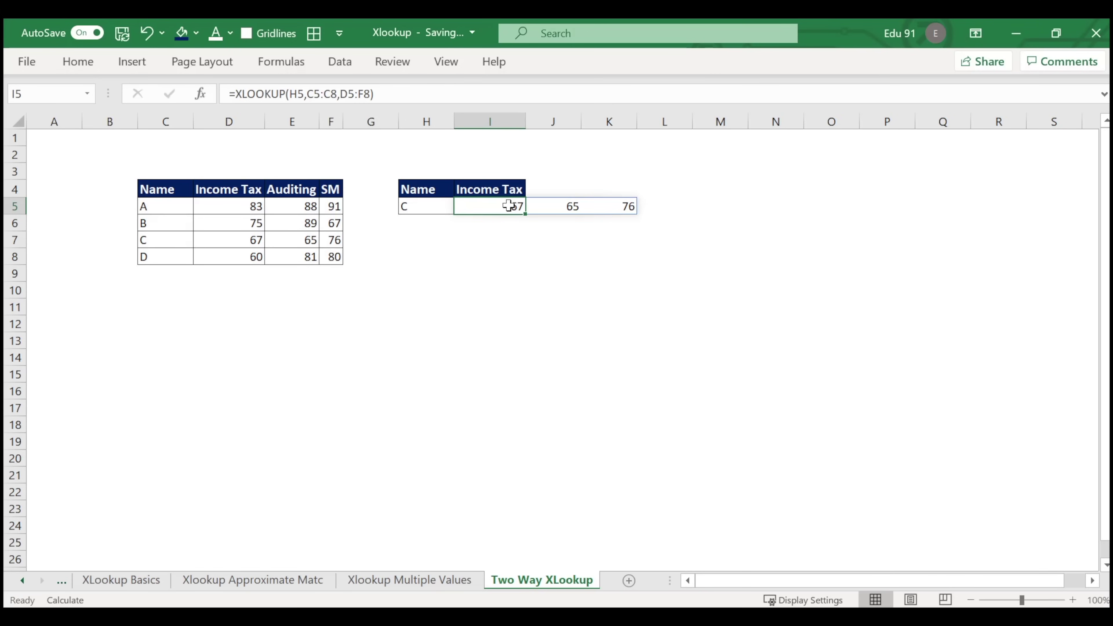
key(Delete)
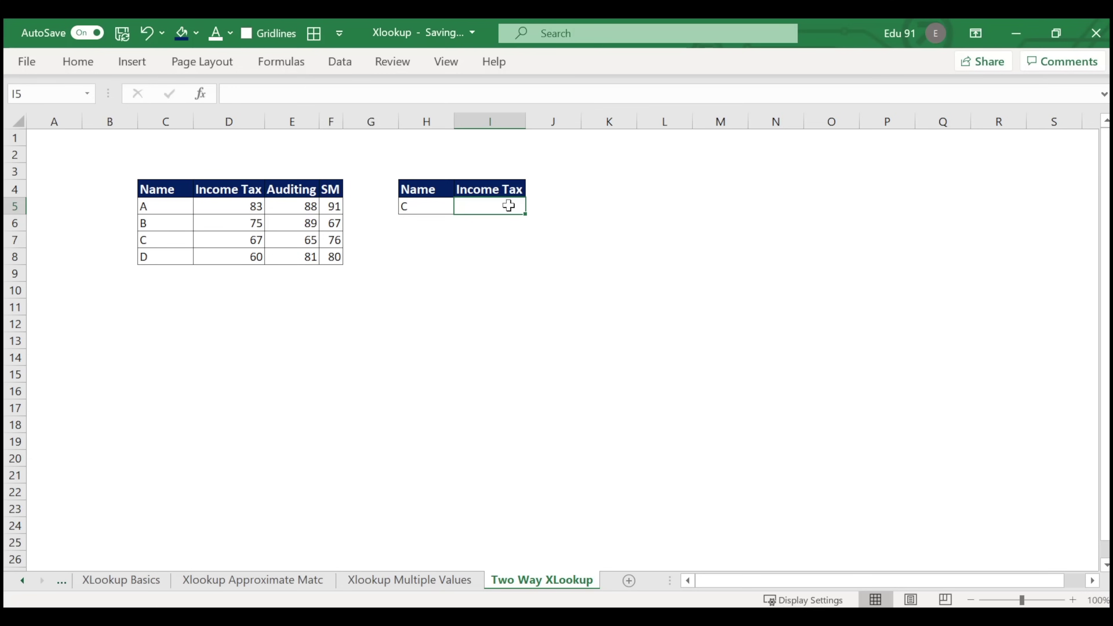
- Enter =XLOOKUP(I4,D4:F4,XLOOKUP(H5,C5:C8,D5:F8)) in I5, returning C's Income Tax mark 67
text(=xlo)
key(Tab)
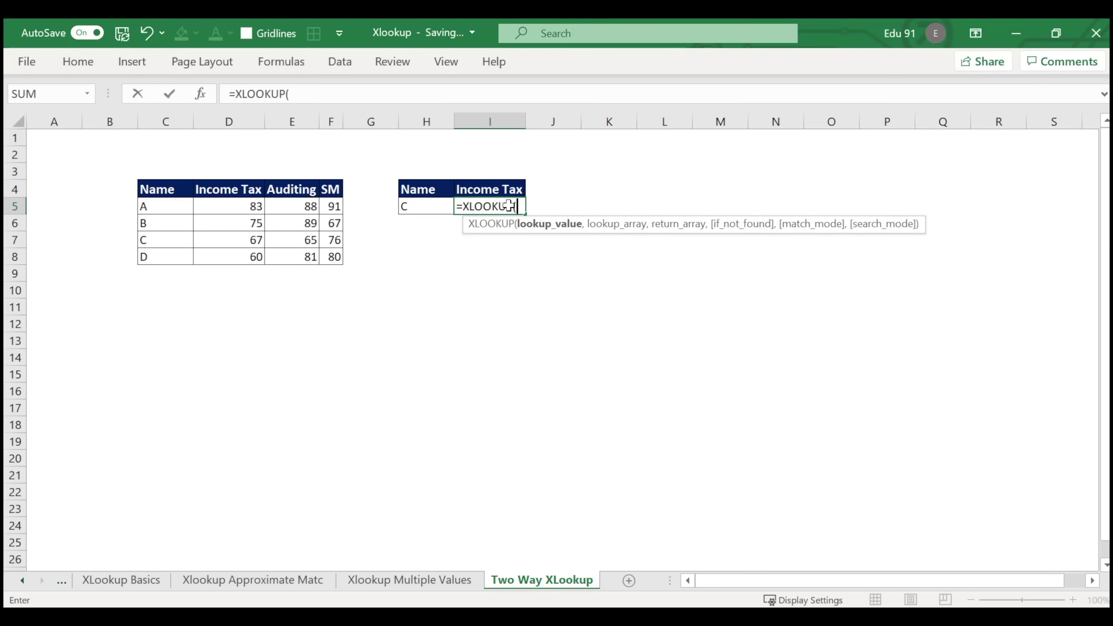
click(513, 188)
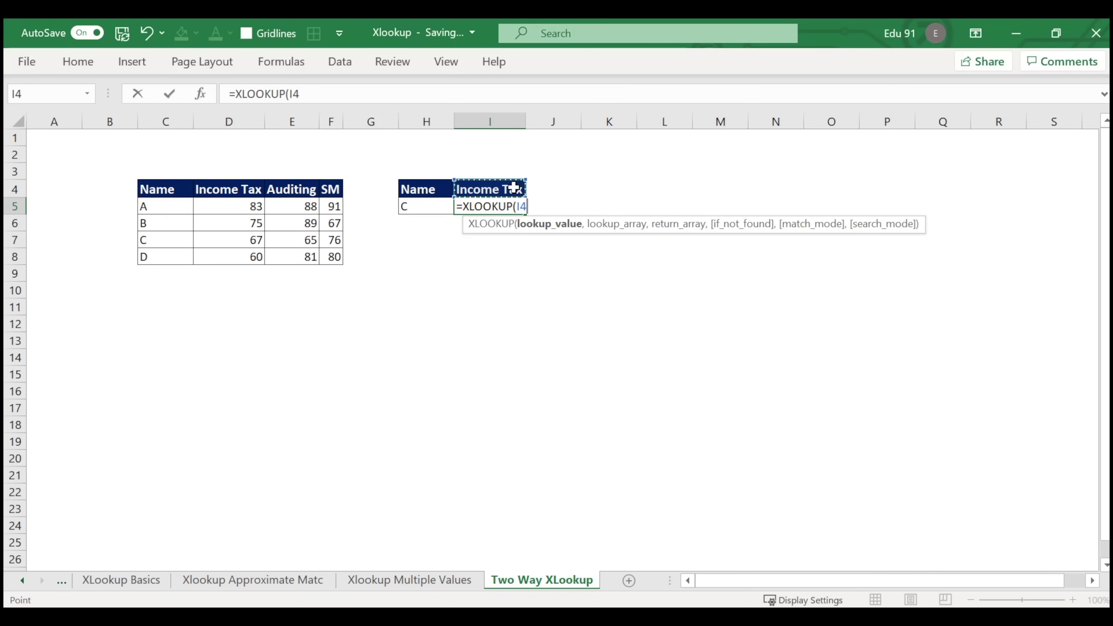
text(,)
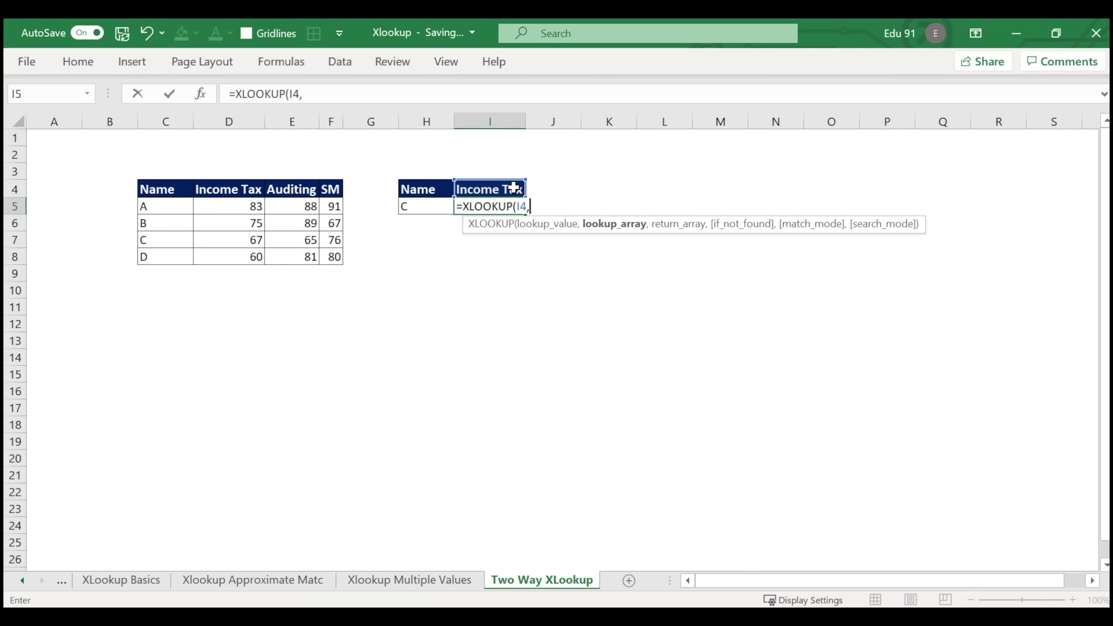
drag(219, 187, 321, 193)
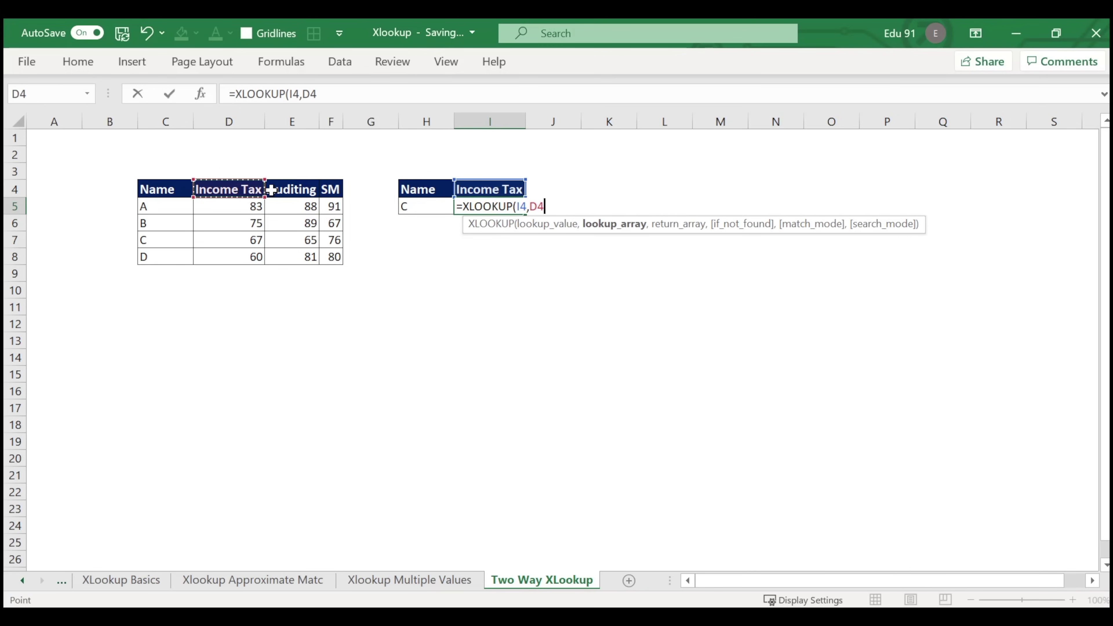
text(:F4,)
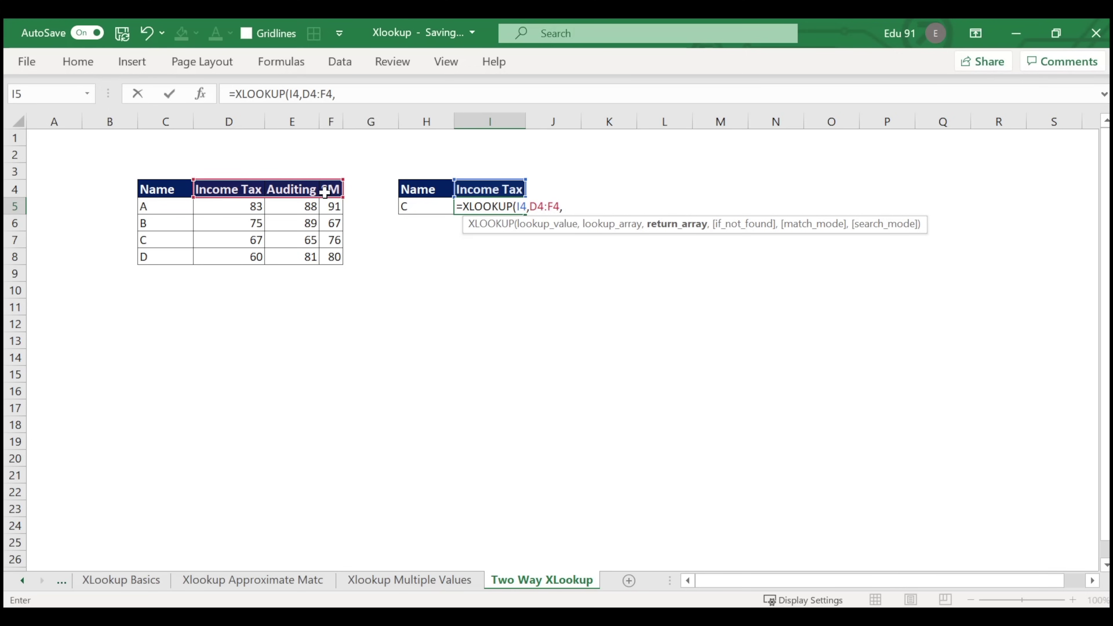
text(XLOOKUP(H5,C5:C8,D5:F8))
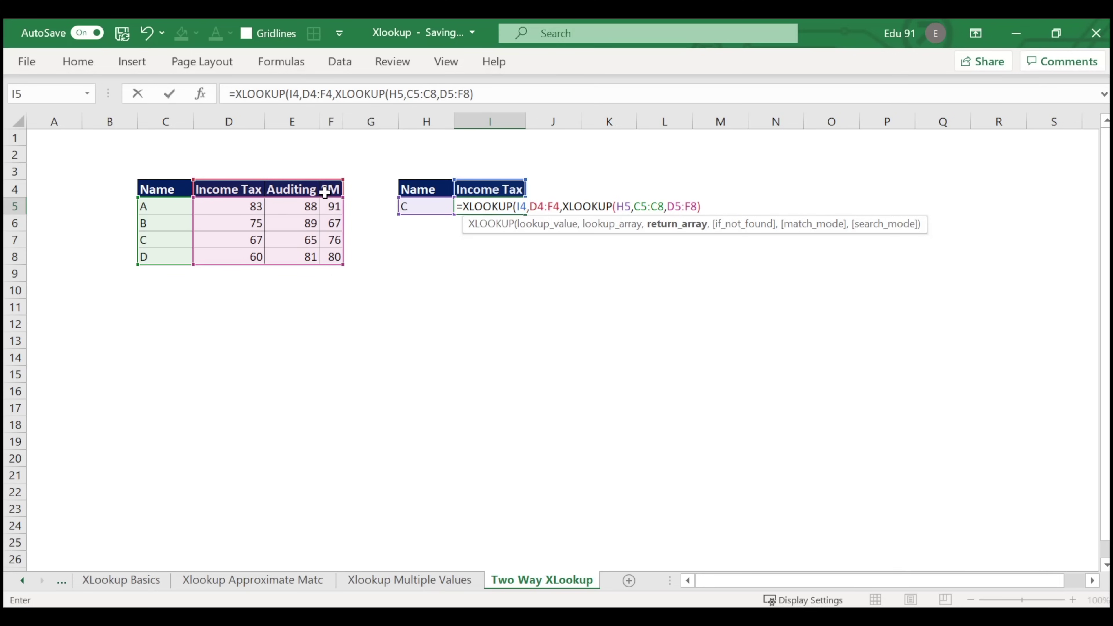
text())
key(Return)
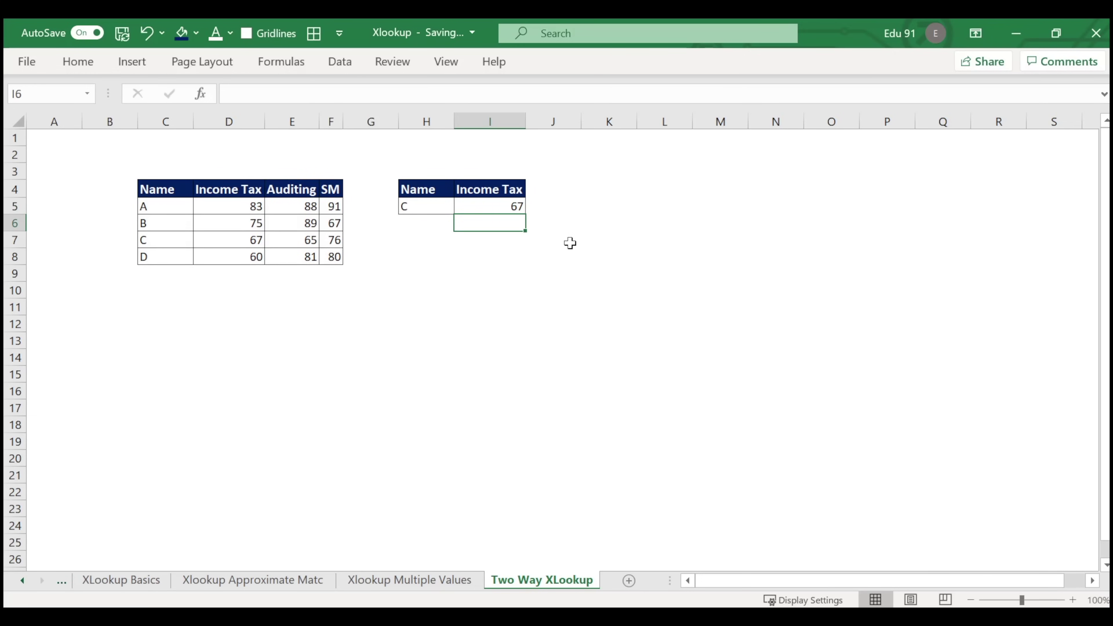
- Set the subject in I4 to SM and verify C's SM mark of 76 in the source table
click(504, 190)
text(SM)
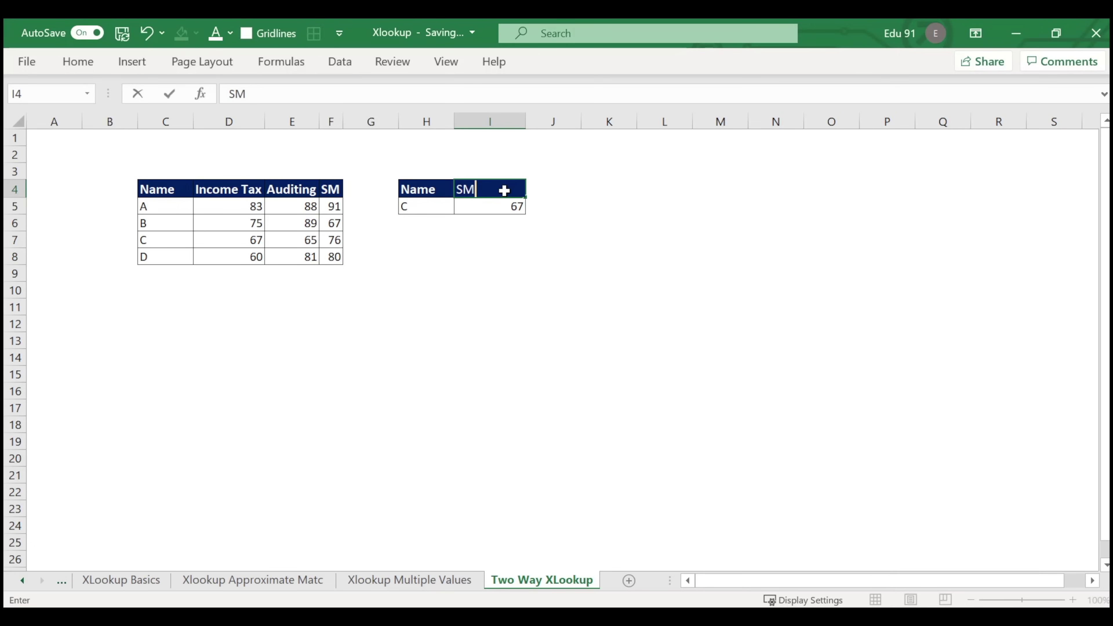
key(Return)
click(175, 240)
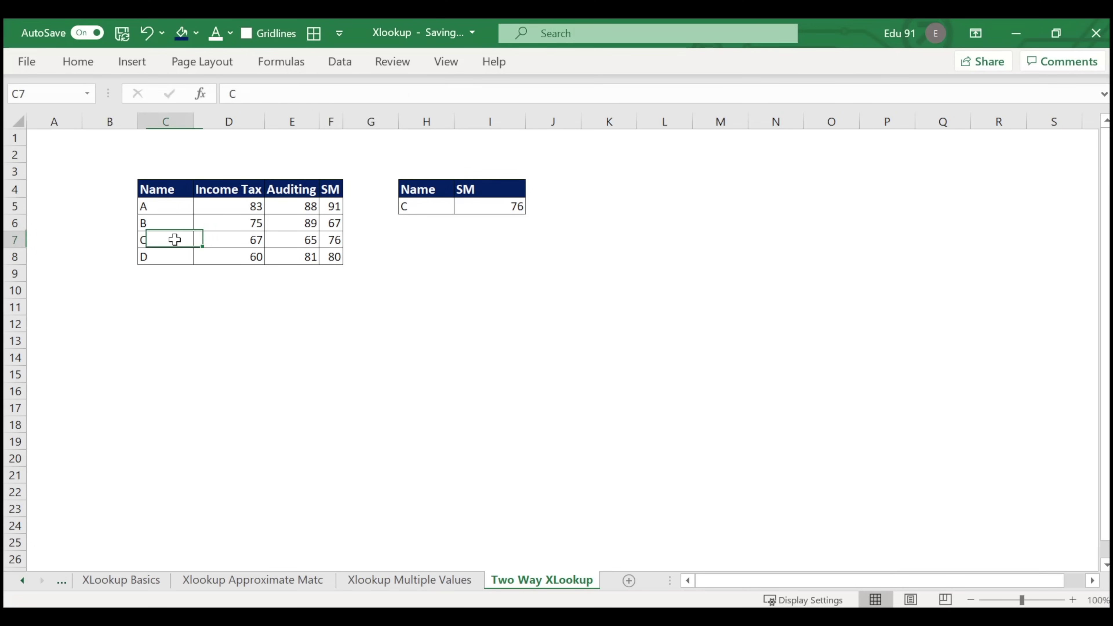
click(337, 241)
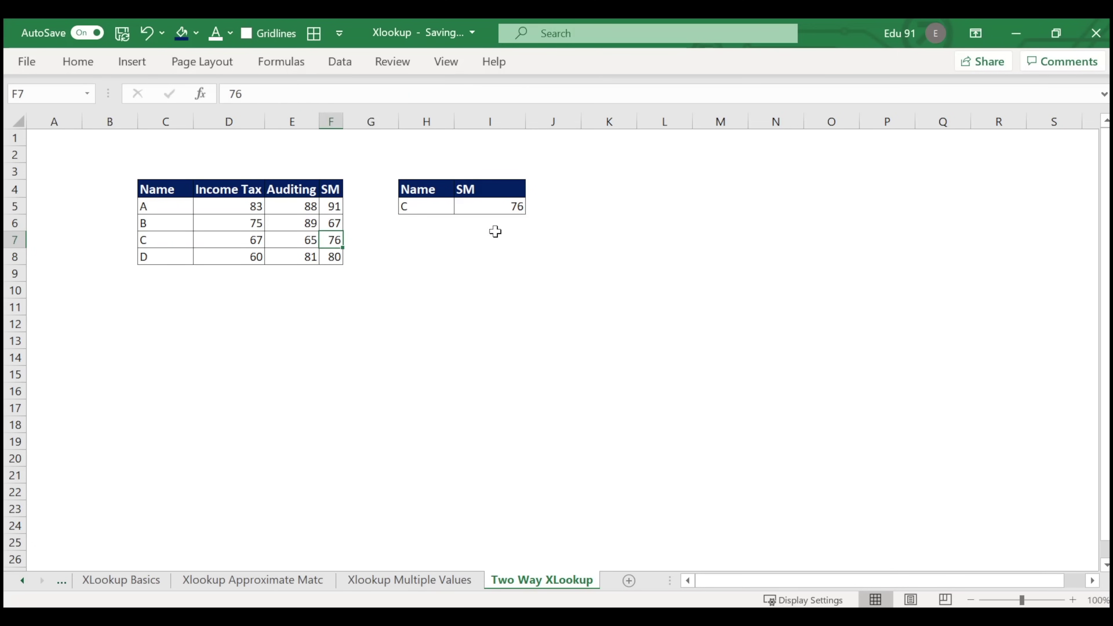
click(512, 207)
- Change the name in H5 to B and the subject in I4 to Auditing, giving 89
click(425, 205)
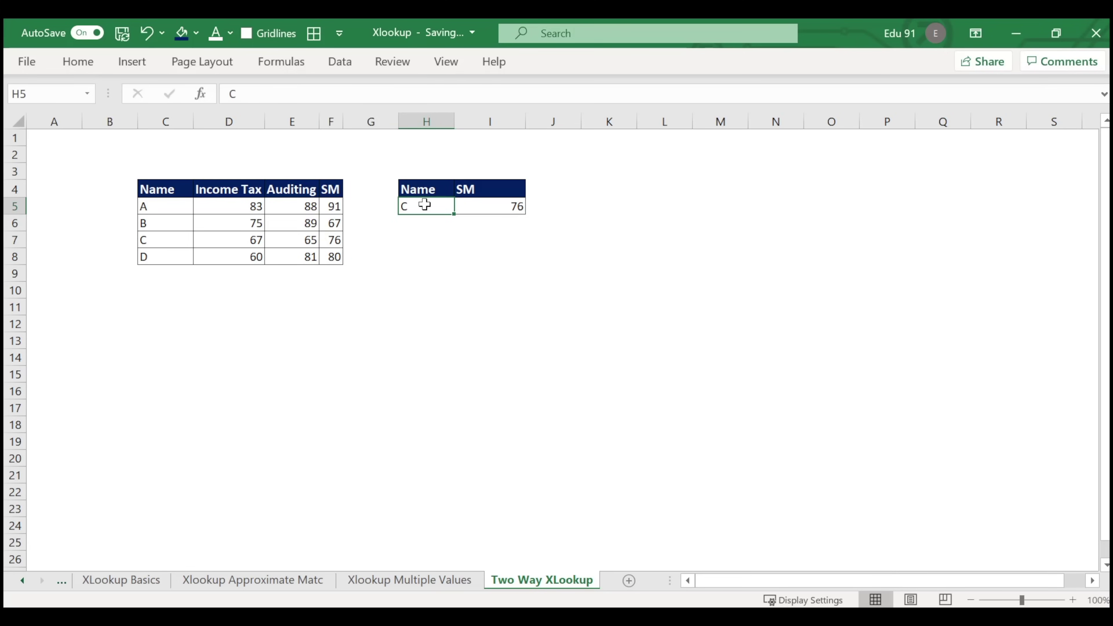
text(B)
key(Return)
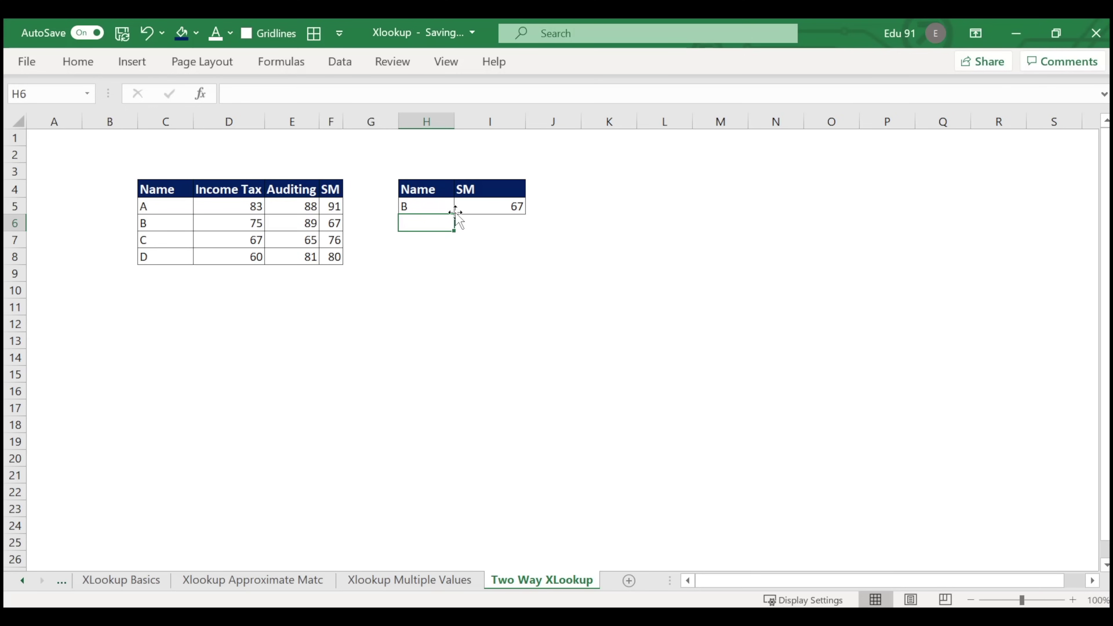
click(483, 188)
text(Auditing)
key(Return)
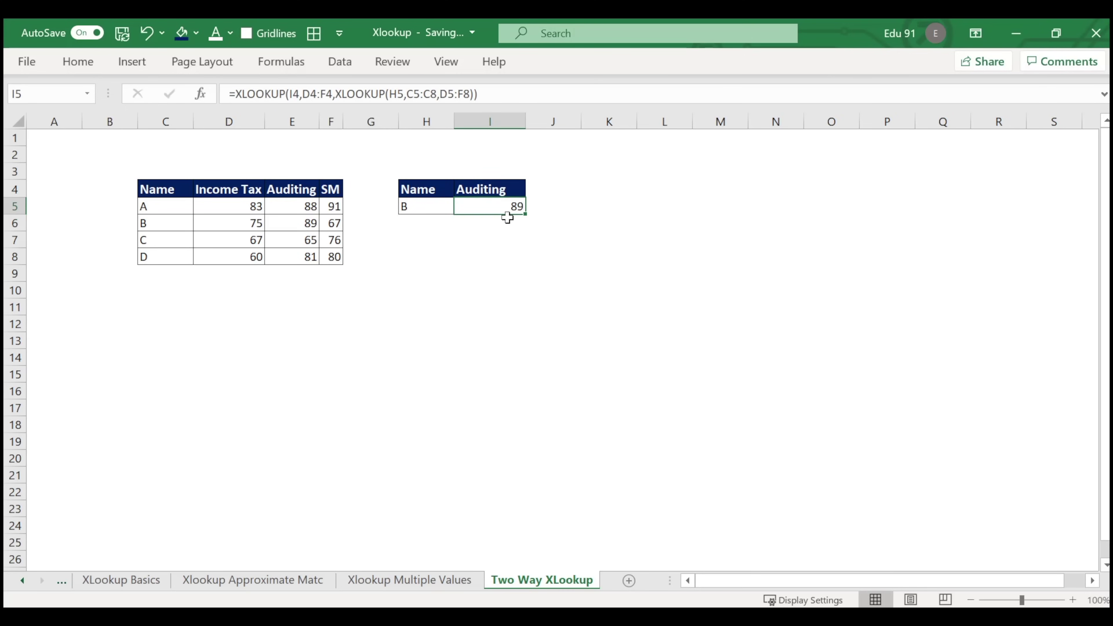
click(516, 227)
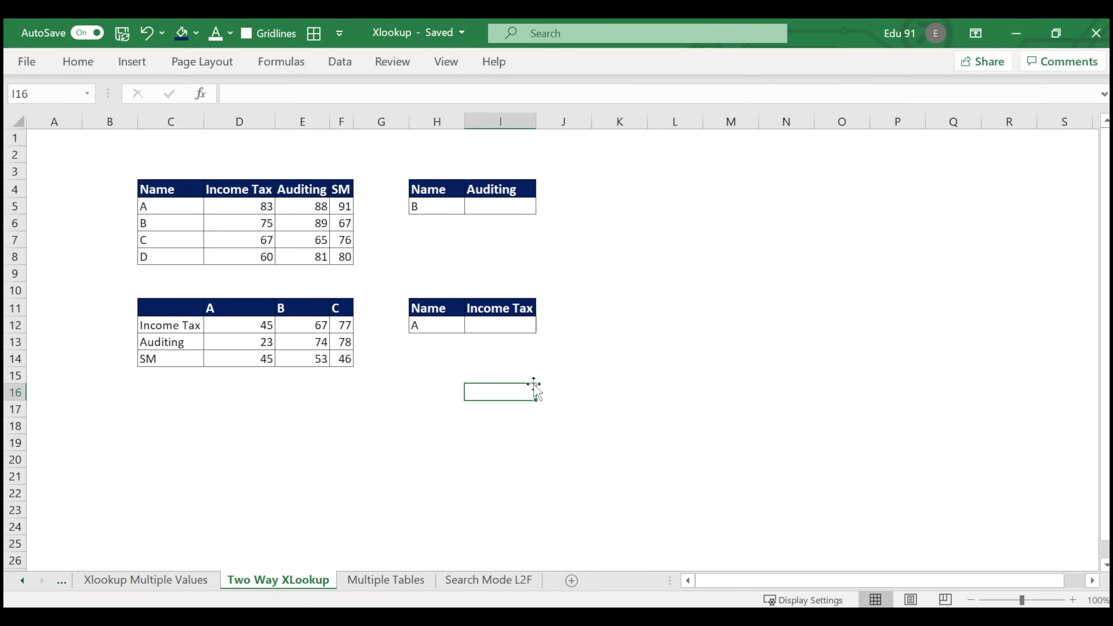
- Enter =XLOOKUP(H12,D11:F11,D12:F12) in I12 to return A's Income Tax mark 45
click(517, 377)
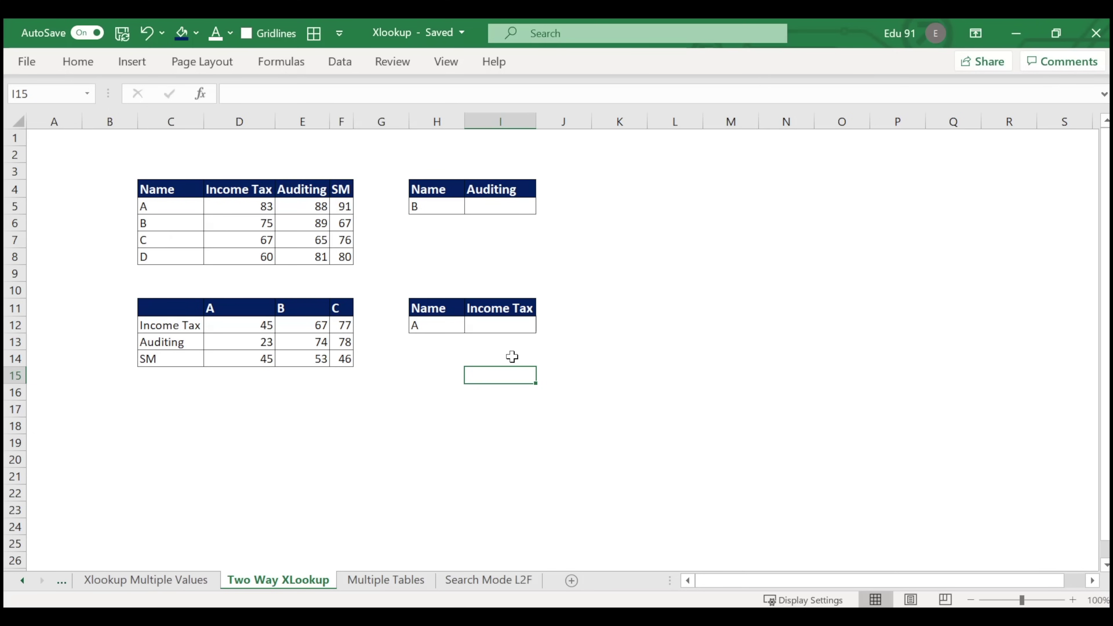
click(508, 324)
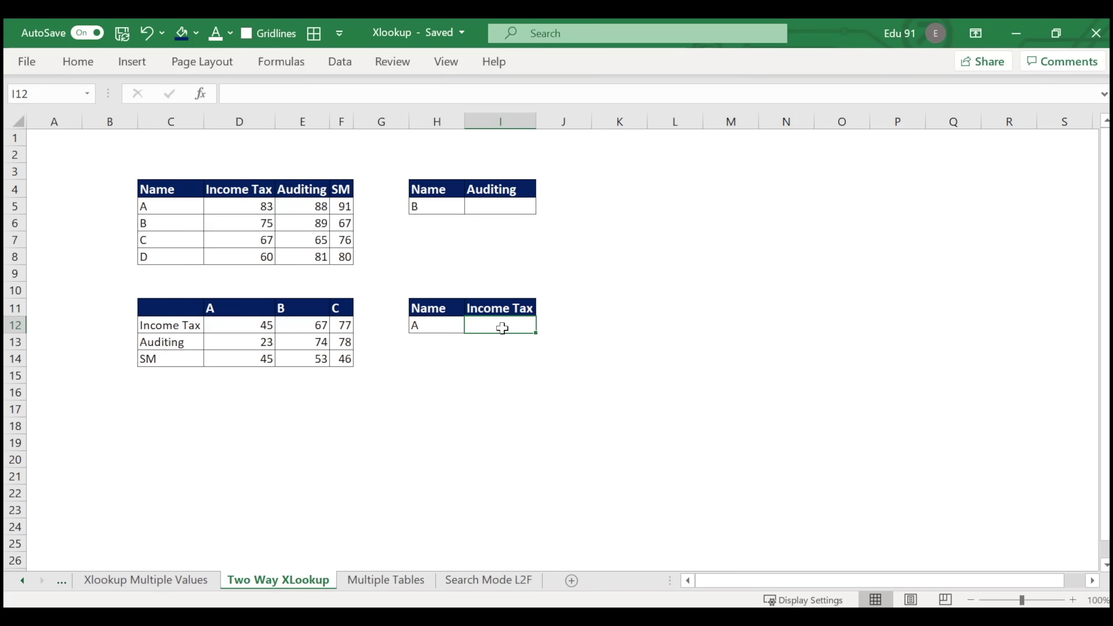
text(=xlo)
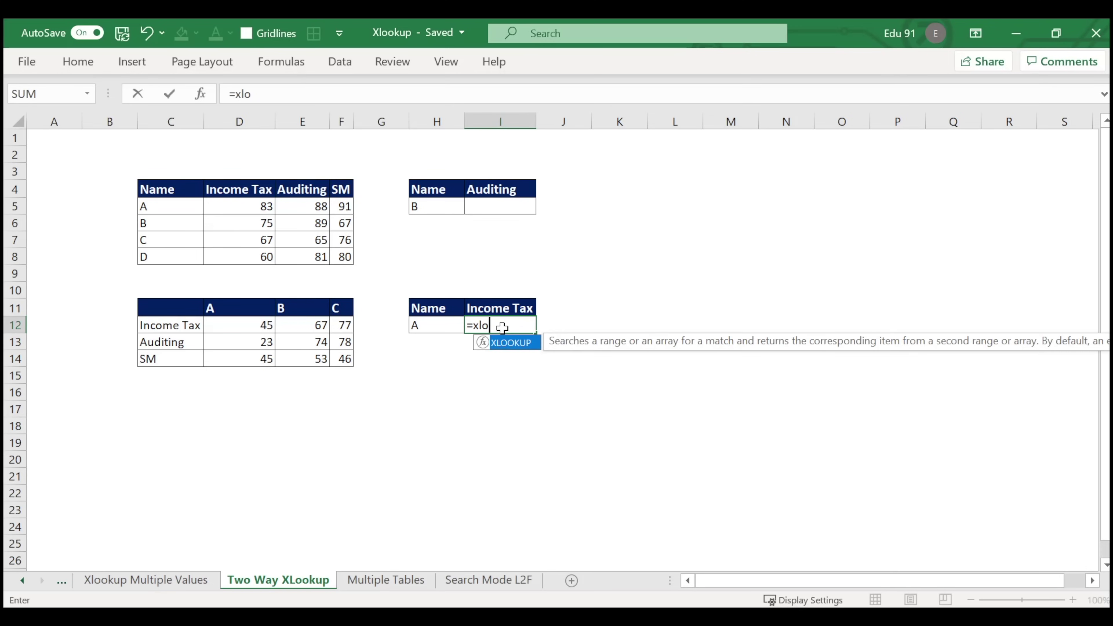
key(Tab)
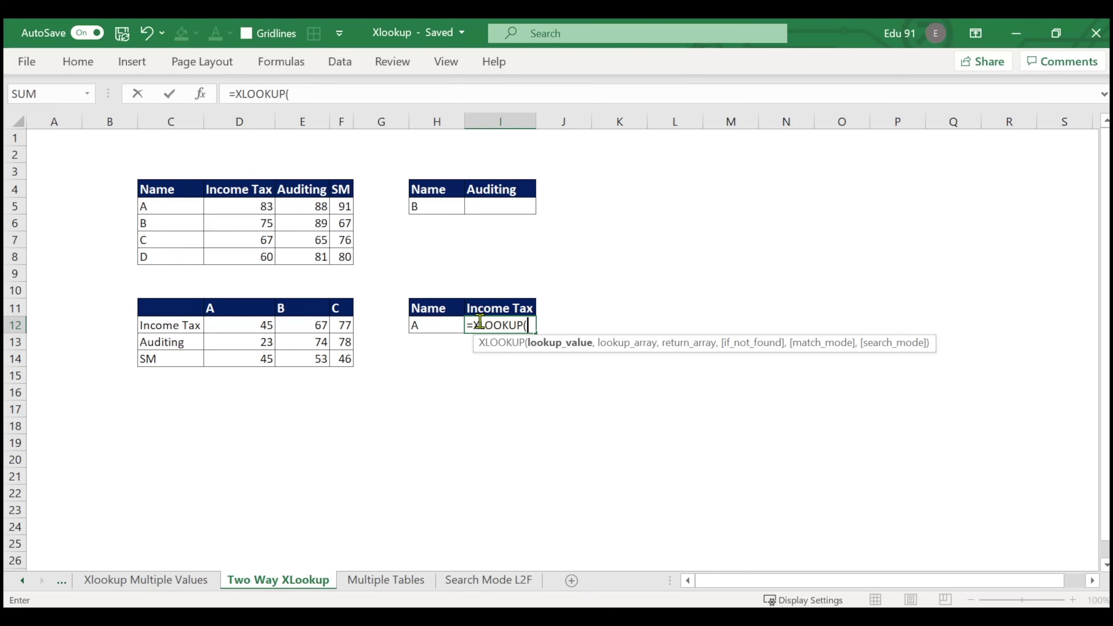
click(443, 323)
text(,)
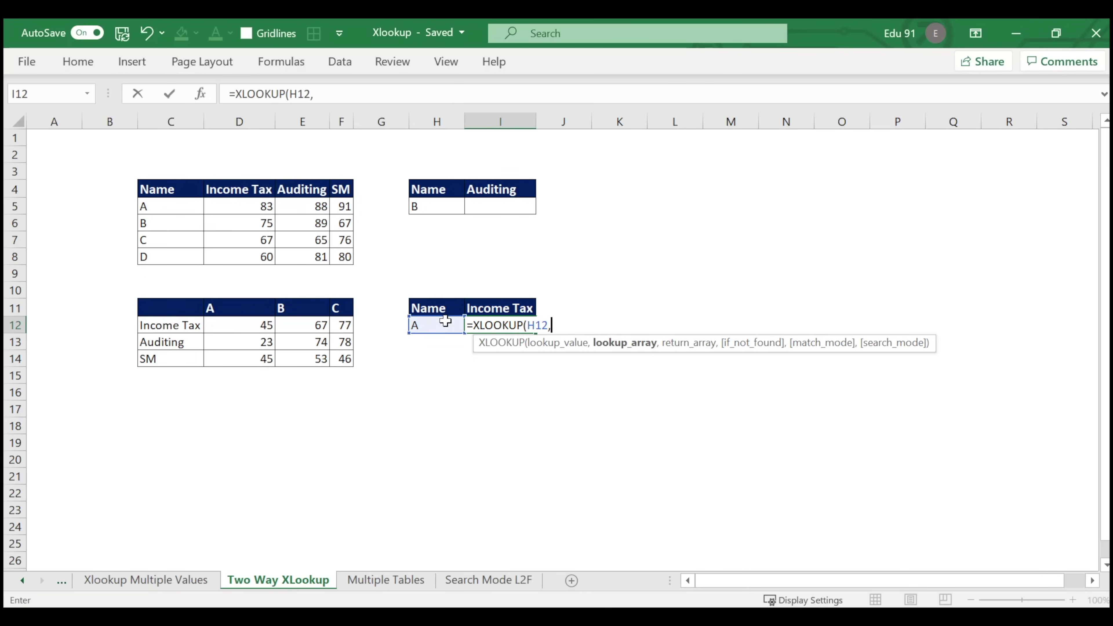
drag(213, 309, 346, 312)
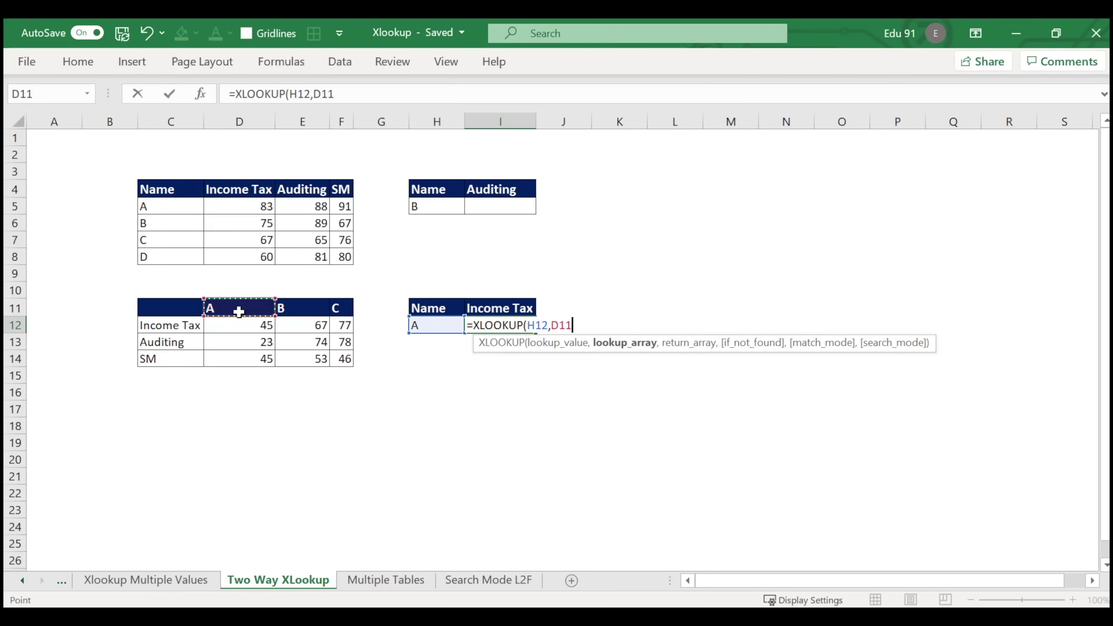
text(:F11,)
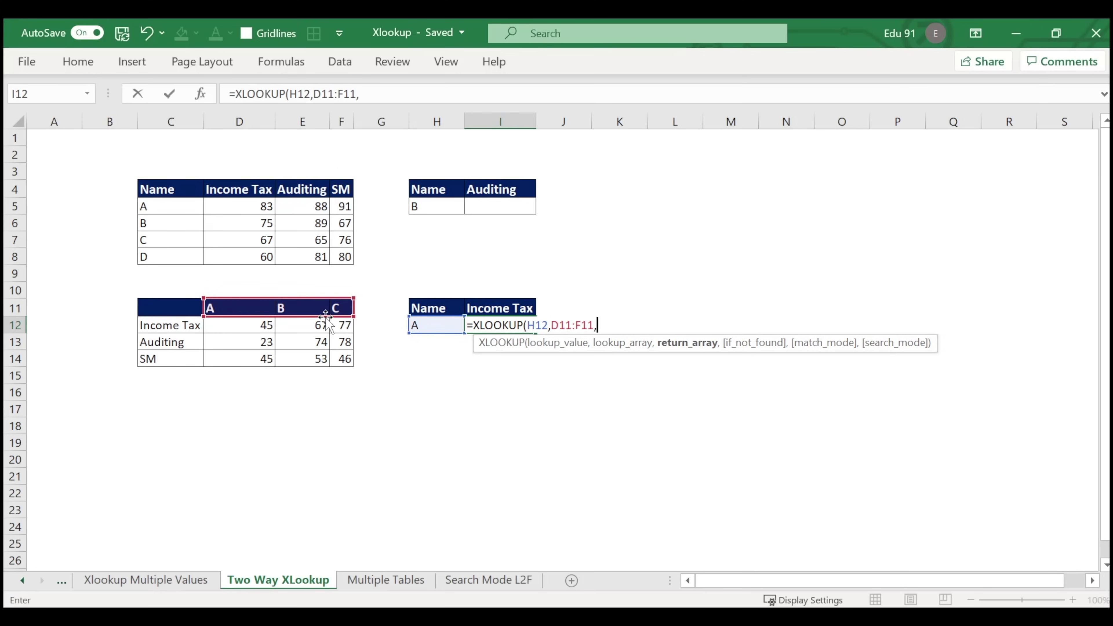
click(236, 327)
drag(236, 326, 341, 328)
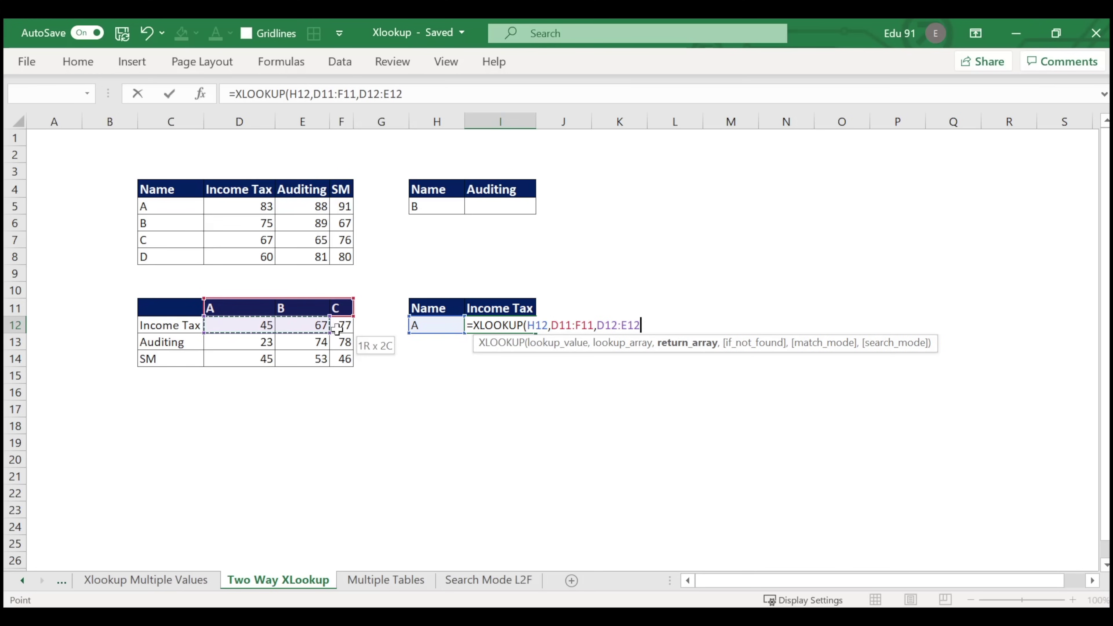
text())
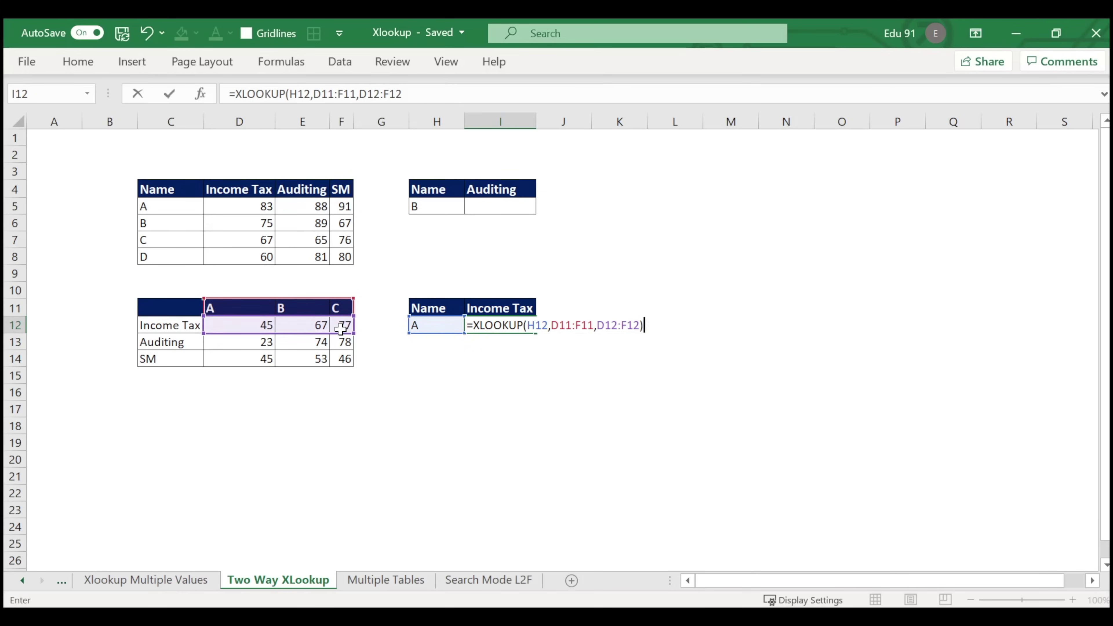
key(Return)
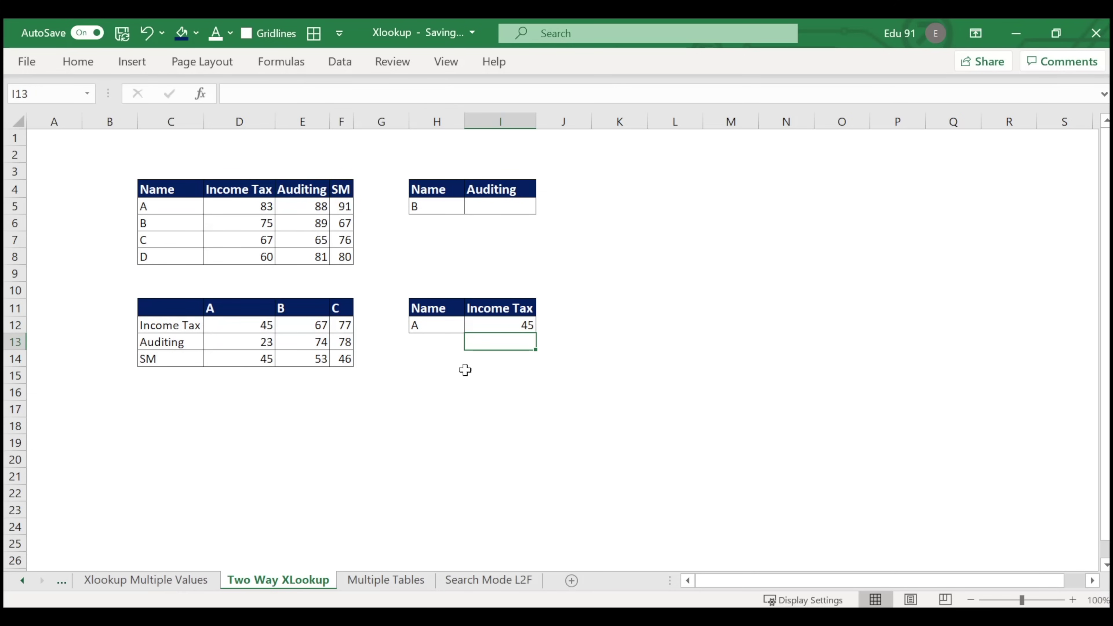